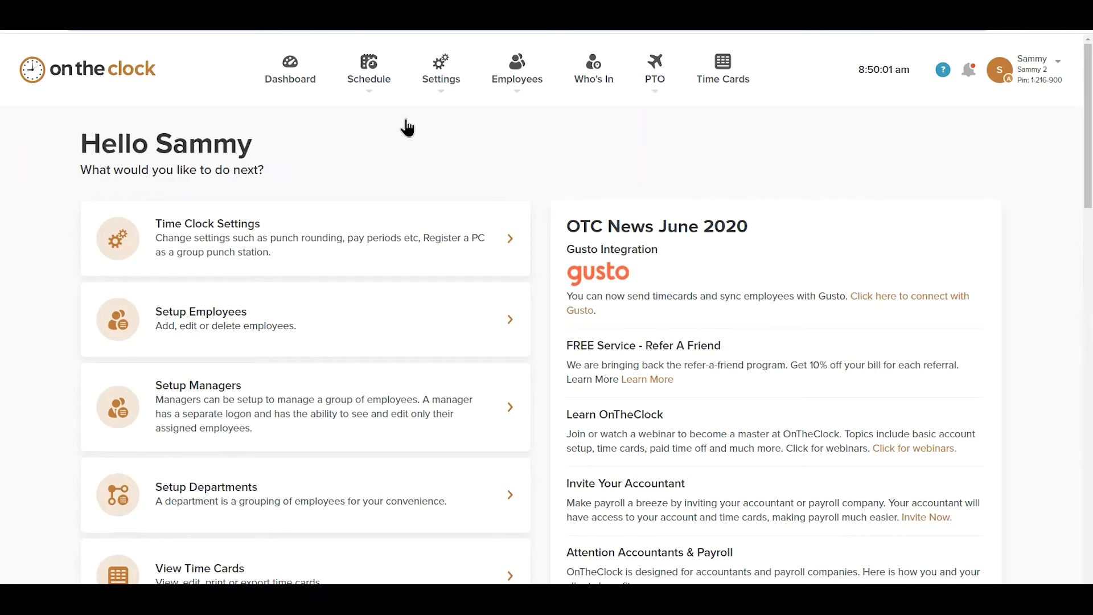
# Open the basic timeclock settings.
pyautogui.click(449, 78)
pyautogui.click(446, 82)
pyautogui.click(446, 83)
pyautogui.click(451, 123)
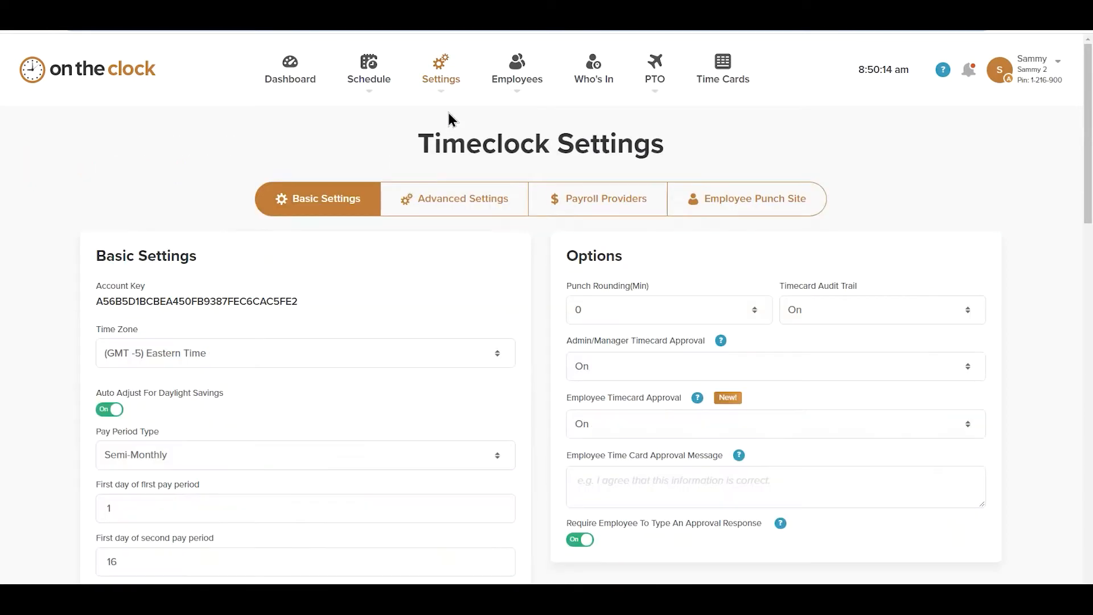
# Review the available time zones in the basic settings and switch the automatic daylight savings adjustment off and back on.
pyautogui.scroll(-1, 326, 160)
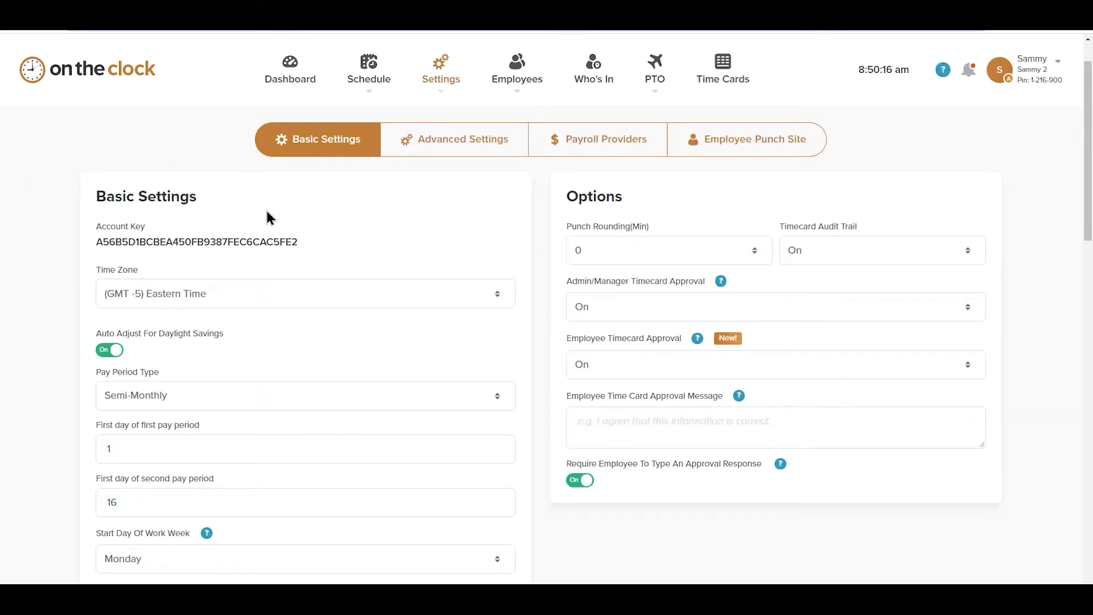
pyautogui.scroll(-1, 253, 210)
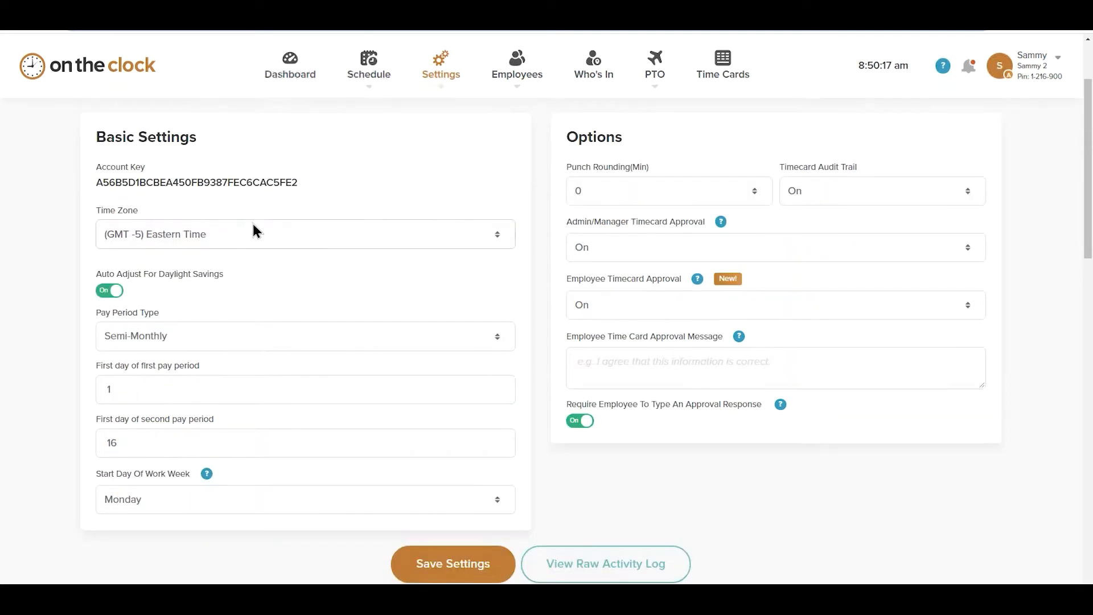
pyautogui.click(258, 236)
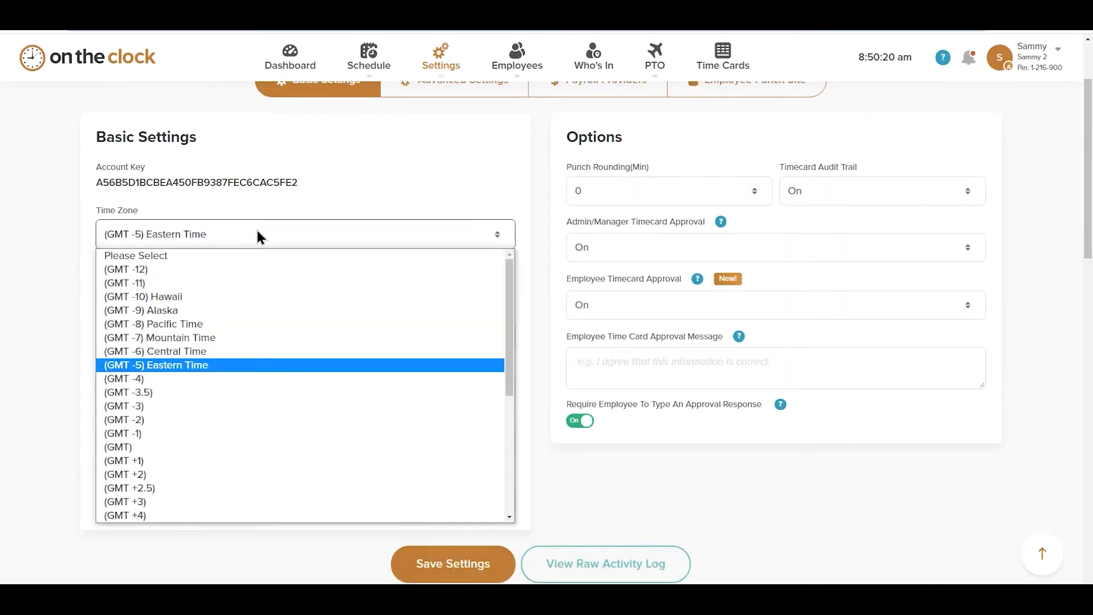
pyautogui.click(257, 232)
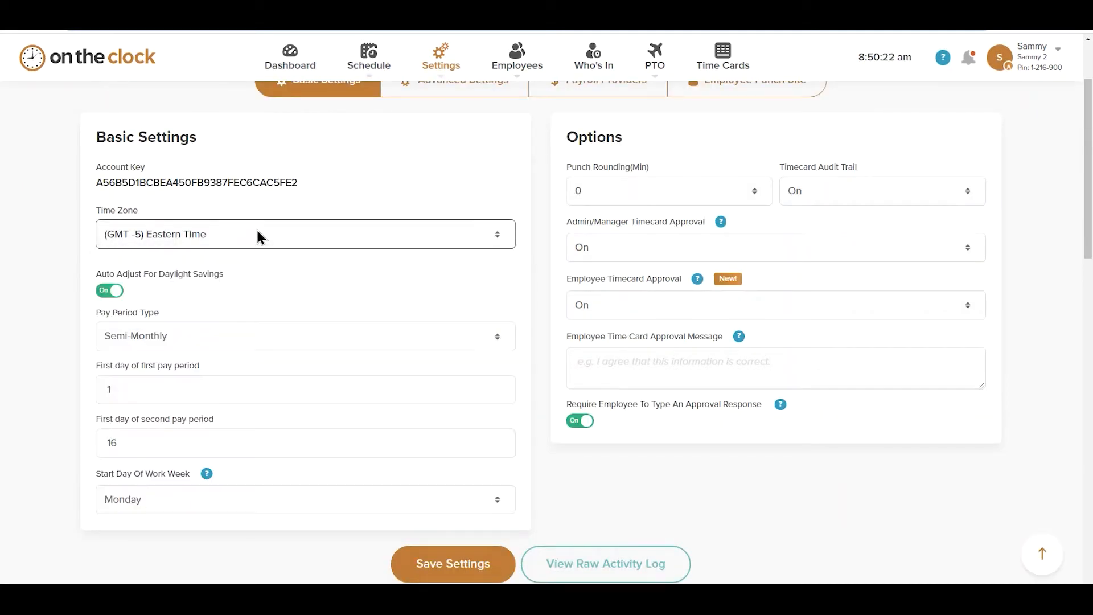
pyautogui.click(109, 292)
pyautogui.click(110, 293)
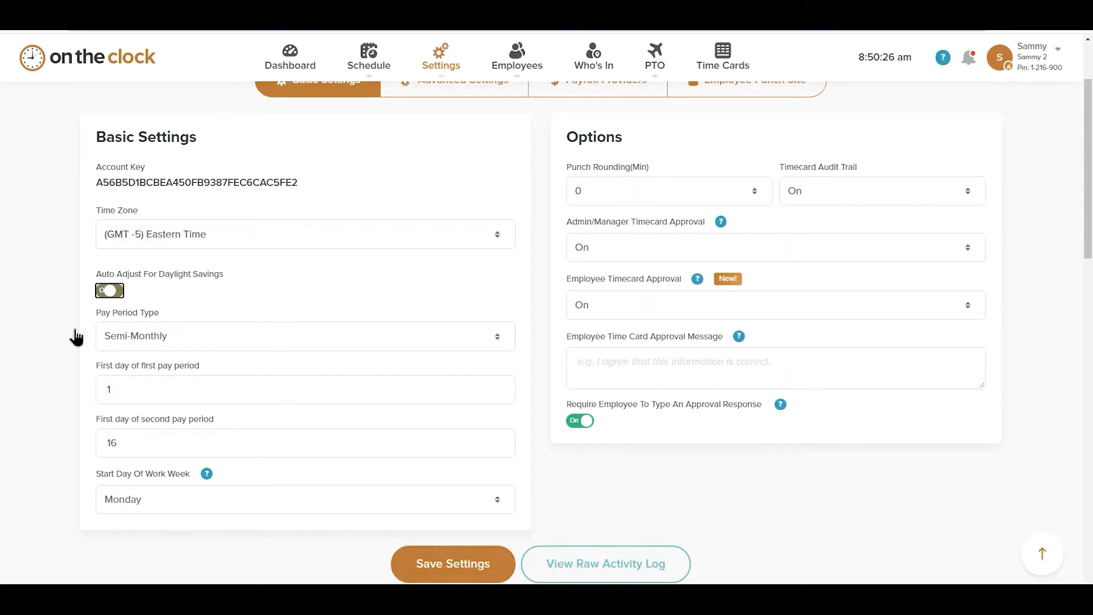
# Review the available pay period types in the basic settings.
pyautogui.scroll(-1, 67, 319)
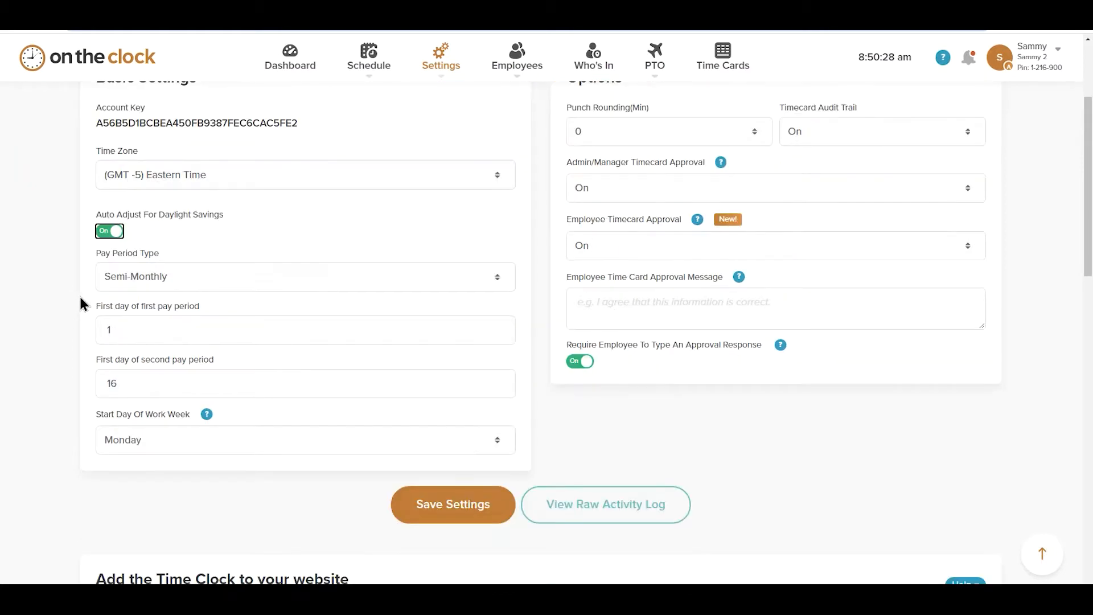
pyautogui.click(269, 283)
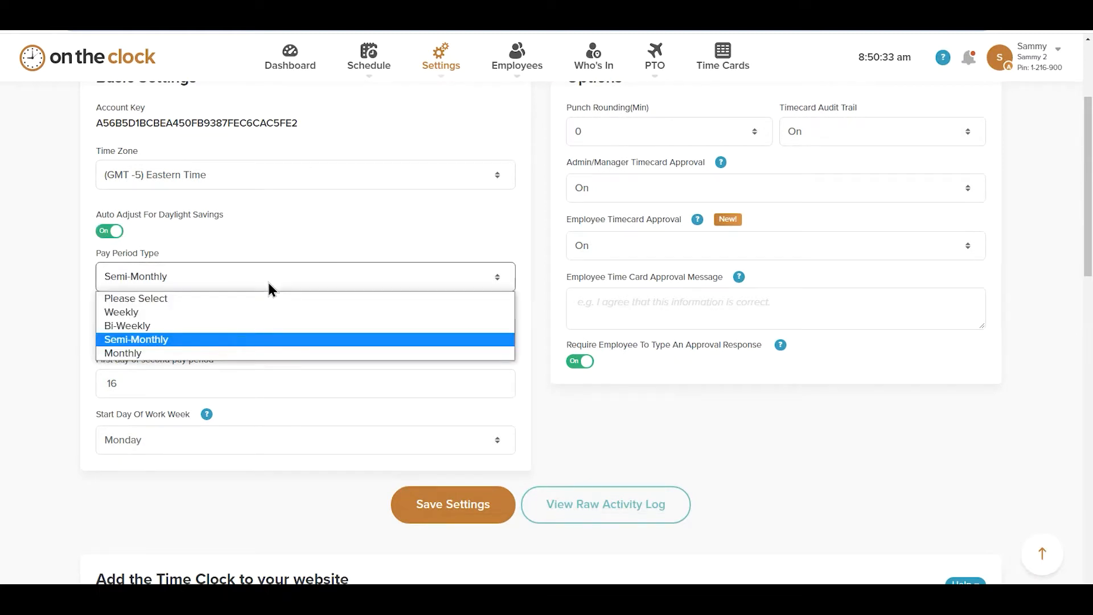
pyautogui.click(268, 282)
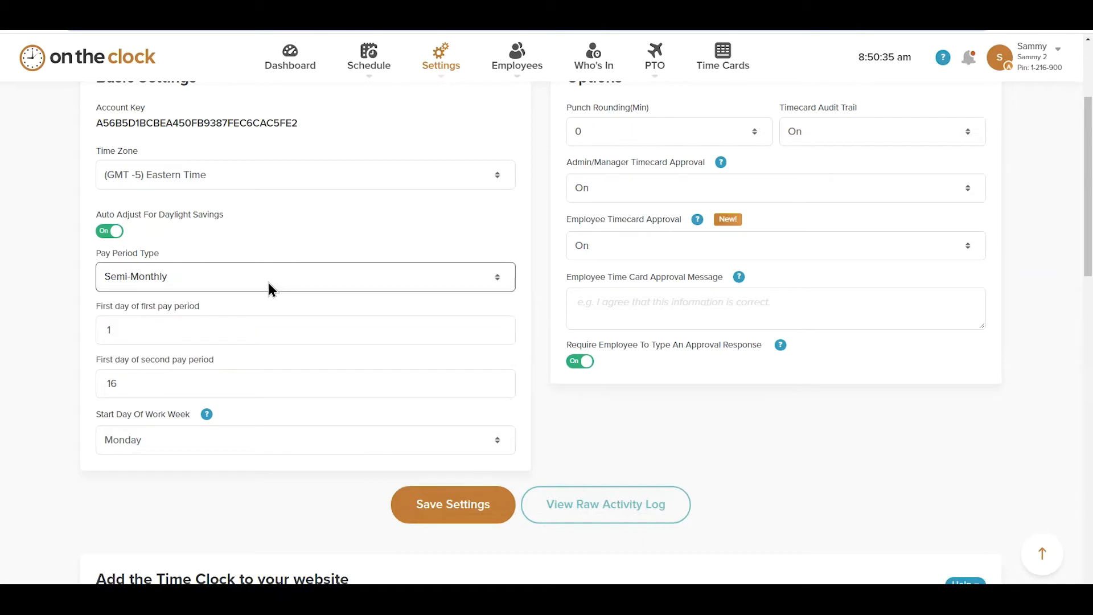
# Review the punch rounding choices and the timecard audit trail and approval options.
pyautogui.scroll(2, 676, 249)
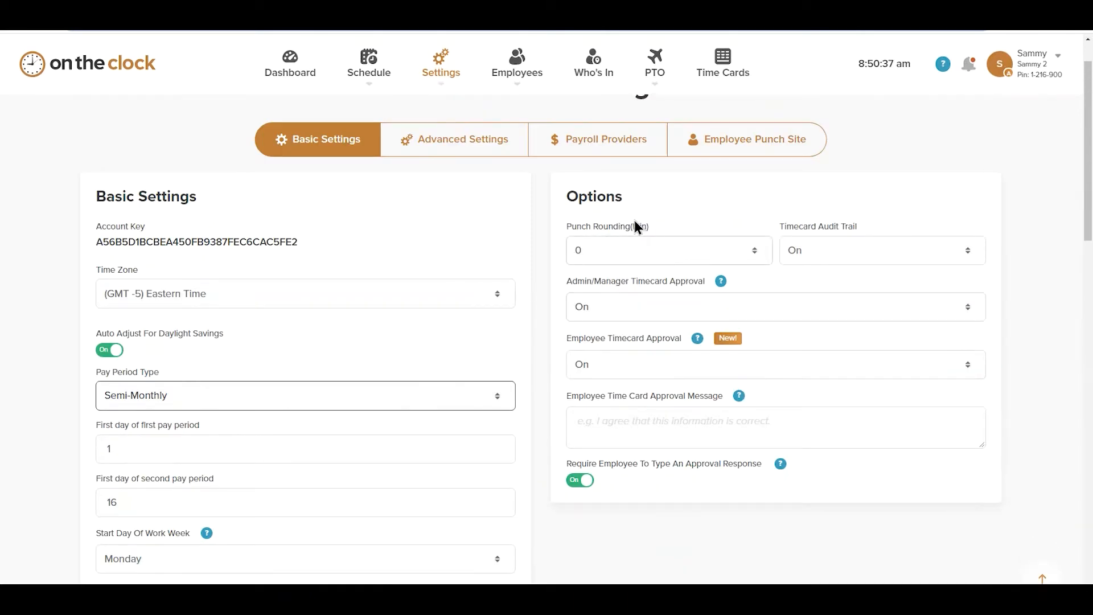
pyautogui.click(680, 260)
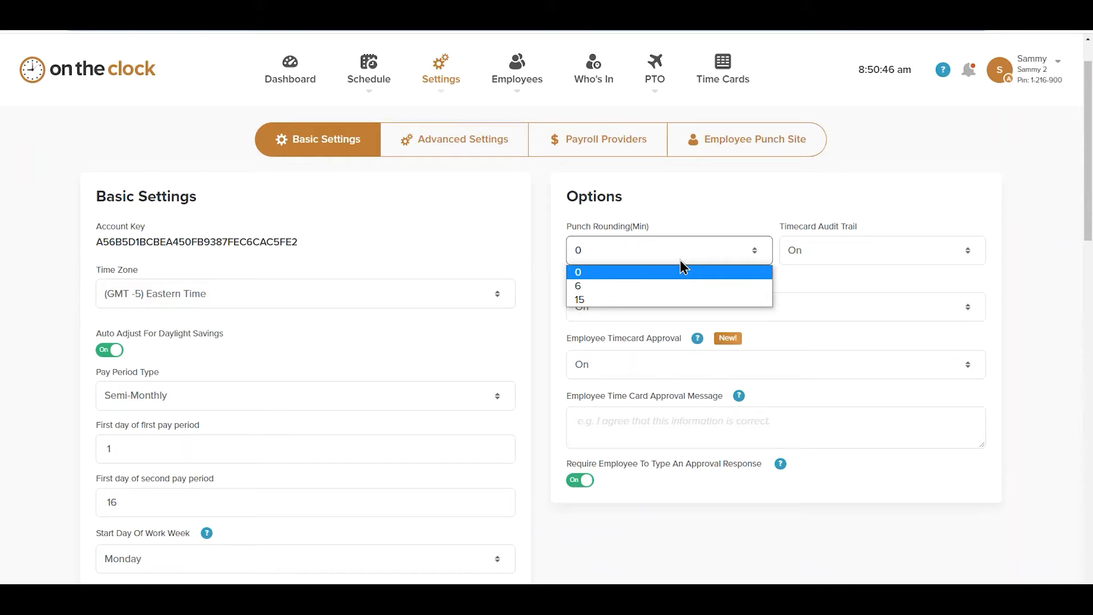
pyautogui.click(712, 221)
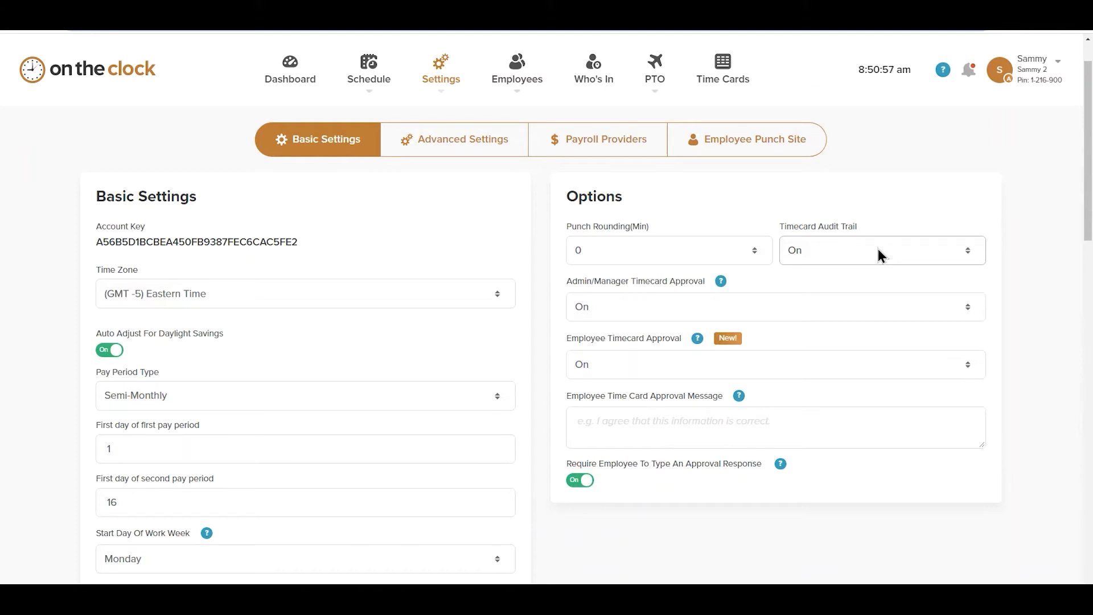
pyautogui.scroll(-2, 877, 246)
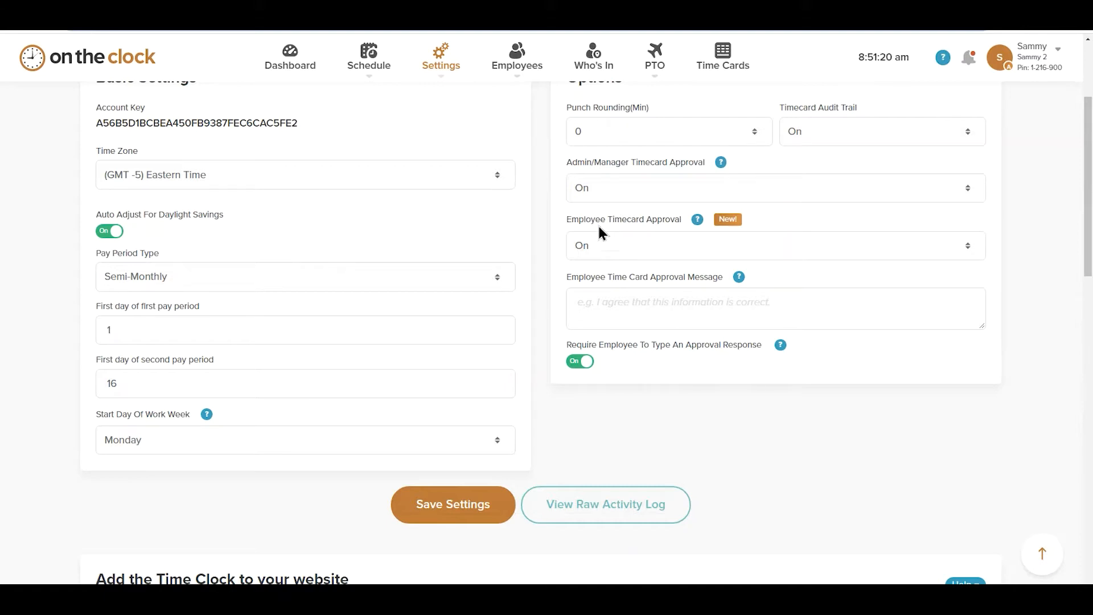
pyautogui.click(643, 305)
pyautogui.scroll(2, 680, 419)
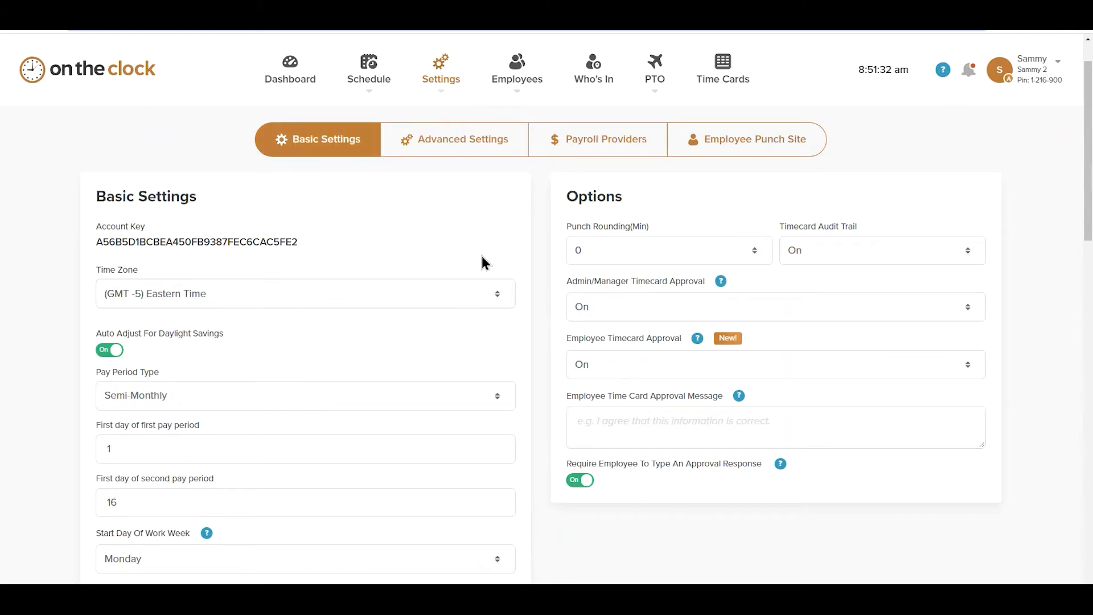
# Open the Employee Punch Site settings and review the group punching, custom logo, schedule and global message options.
pyautogui.click(750, 145)
pyautogui.scroll(-1, 268, 205)
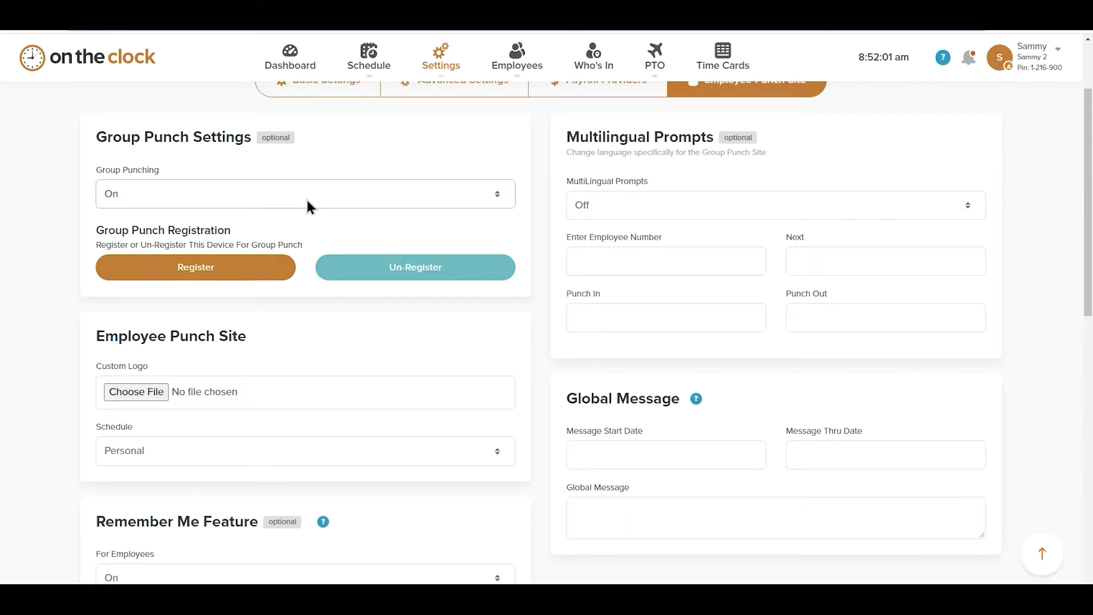
pyautogui.scroll(-1, 307, 204)
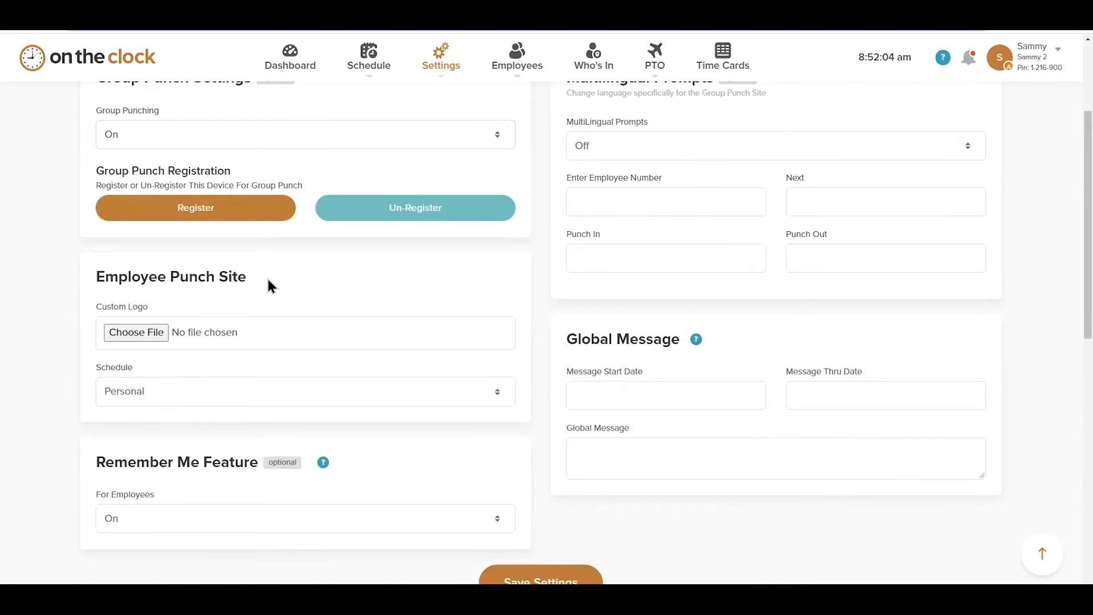
pyautogui.scroll(-1, 263, 287)
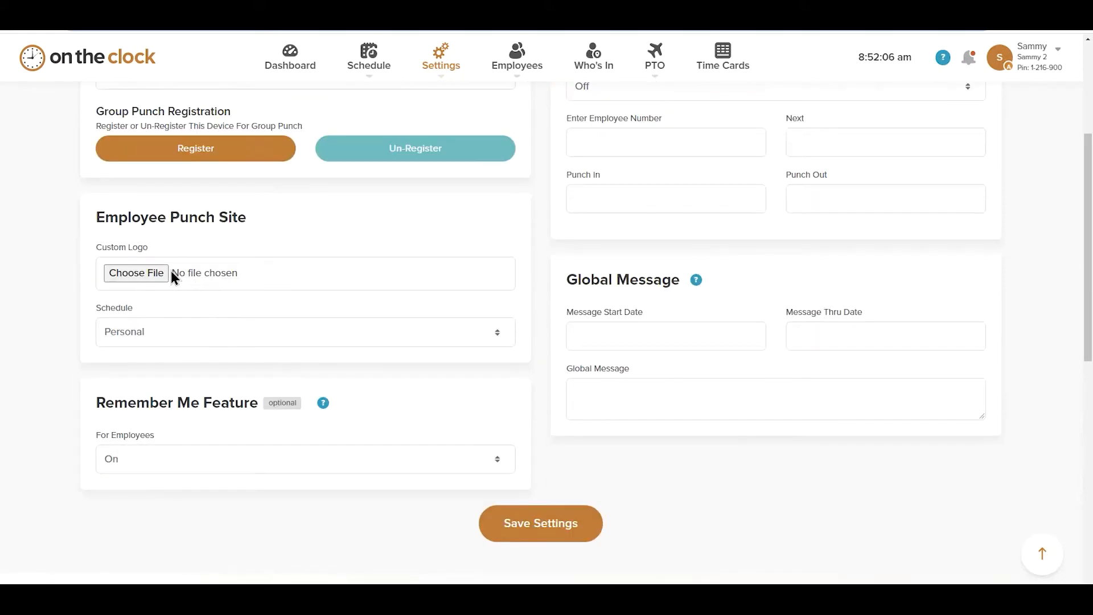
pyautogui.click(215, 337)
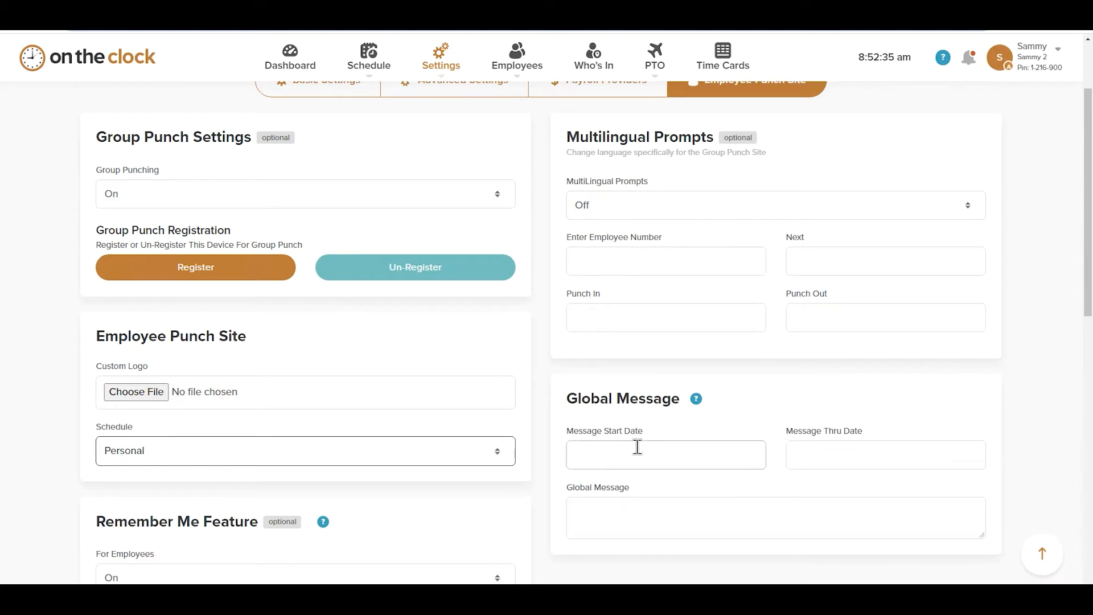
pyautogui.click(676, 521)
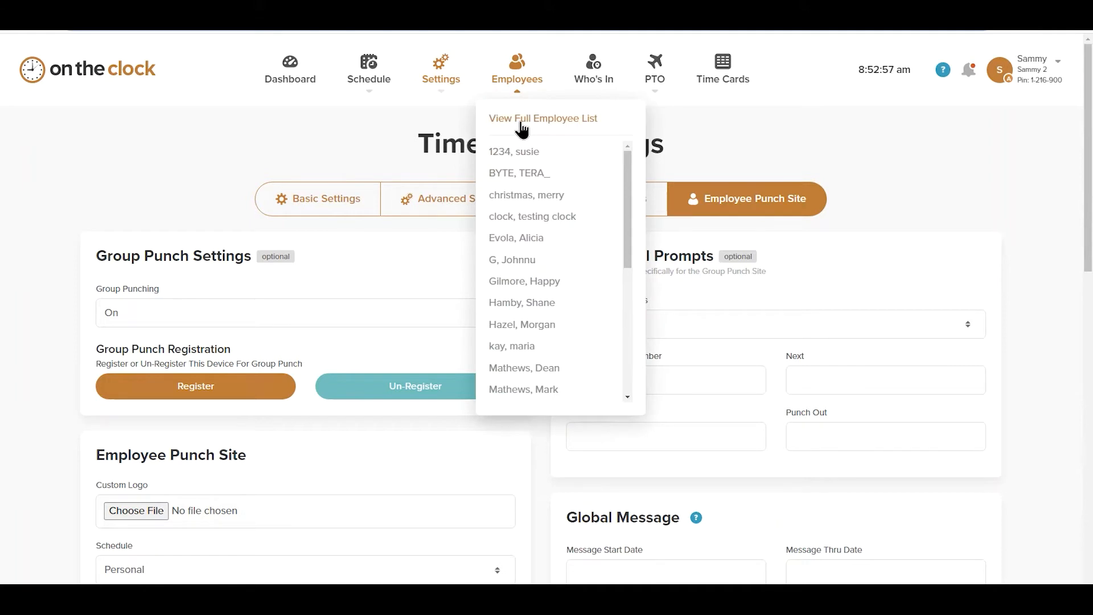
# Open the settings of the first employee in the full employee list and review the time zone options.
pyautogui.click(518, 121)
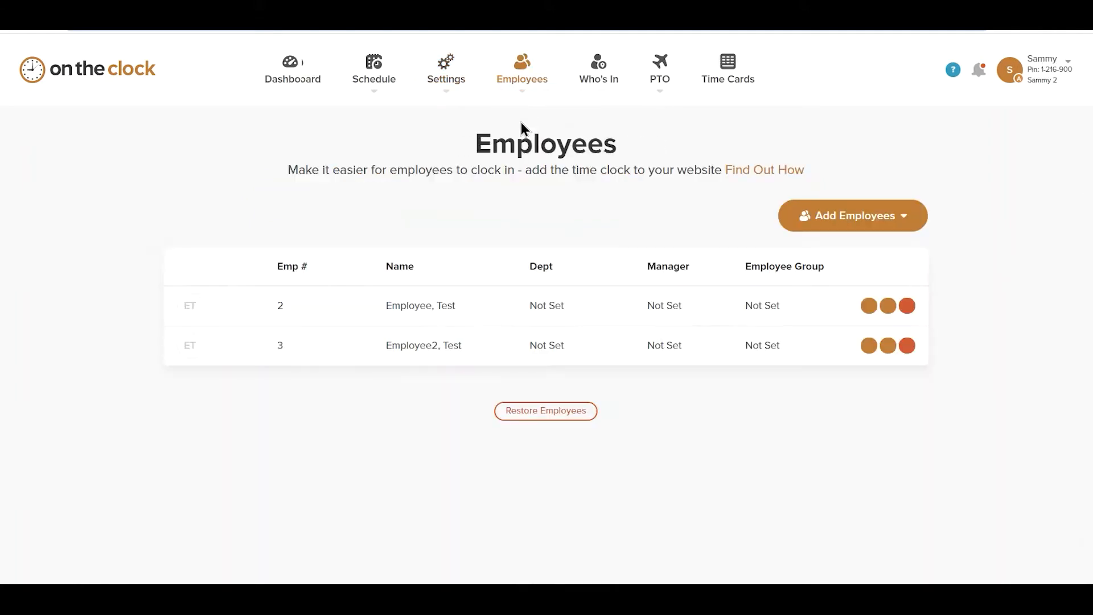
pyautogui.click(862, 311)
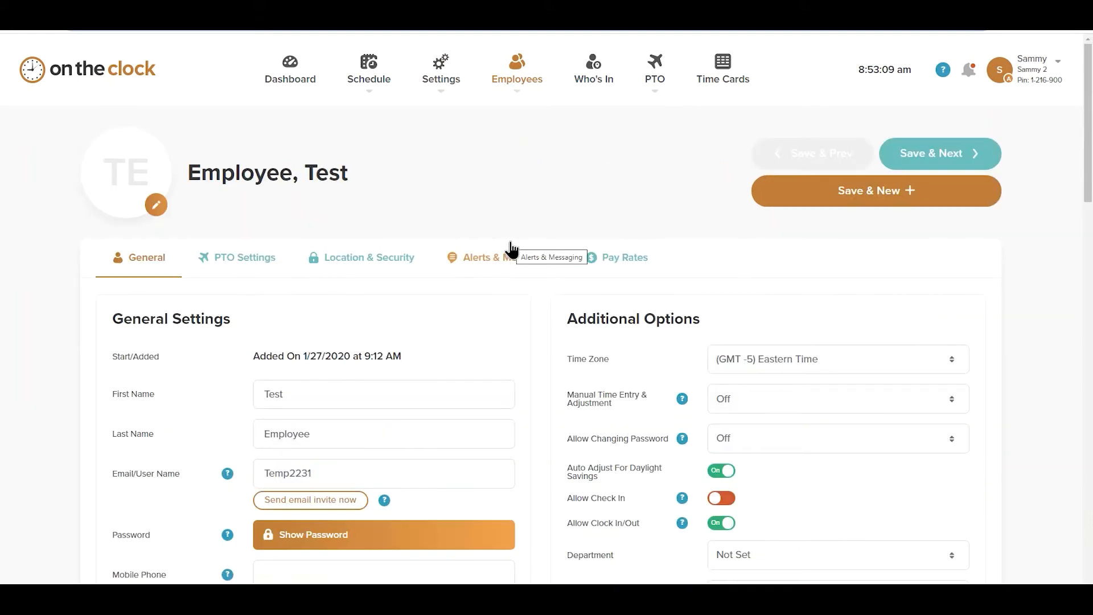
pyautogui.scroll(-1, 300, 321)
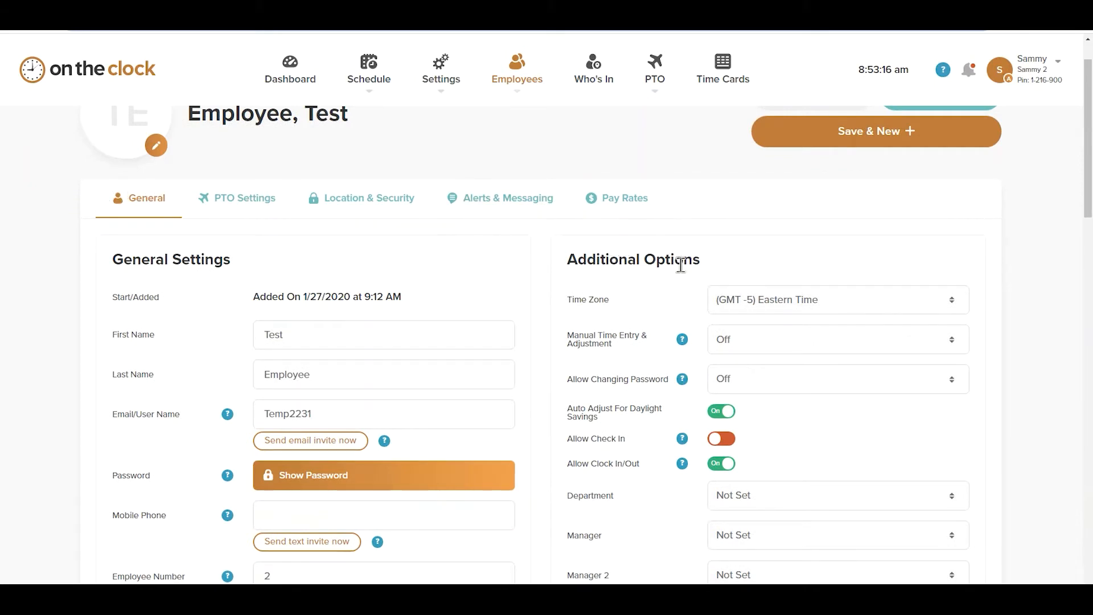
pyautogui.click(864, 299)
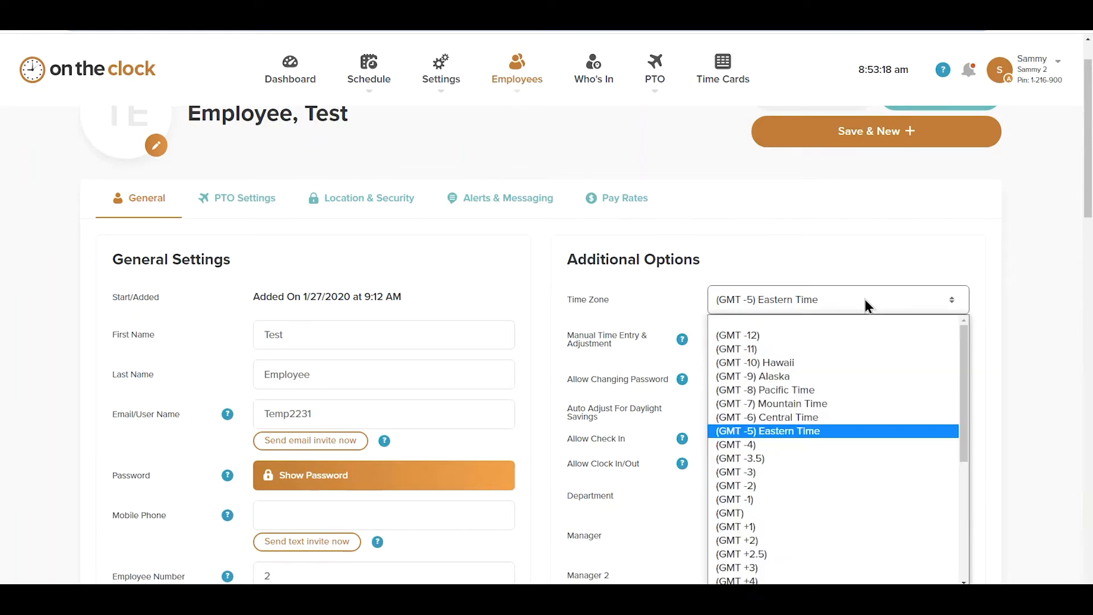
pyautogui.click(865, 299)
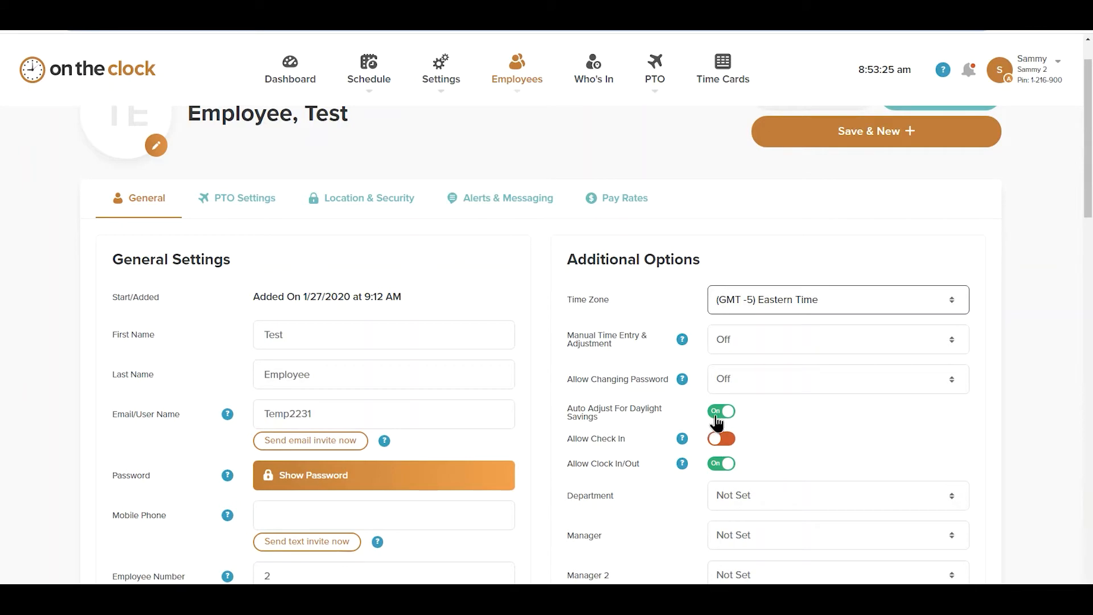
# Set the employee's Overtime After rule to 40 Hours Per Week.
pyautogui.scroll(-3, 632, 342)
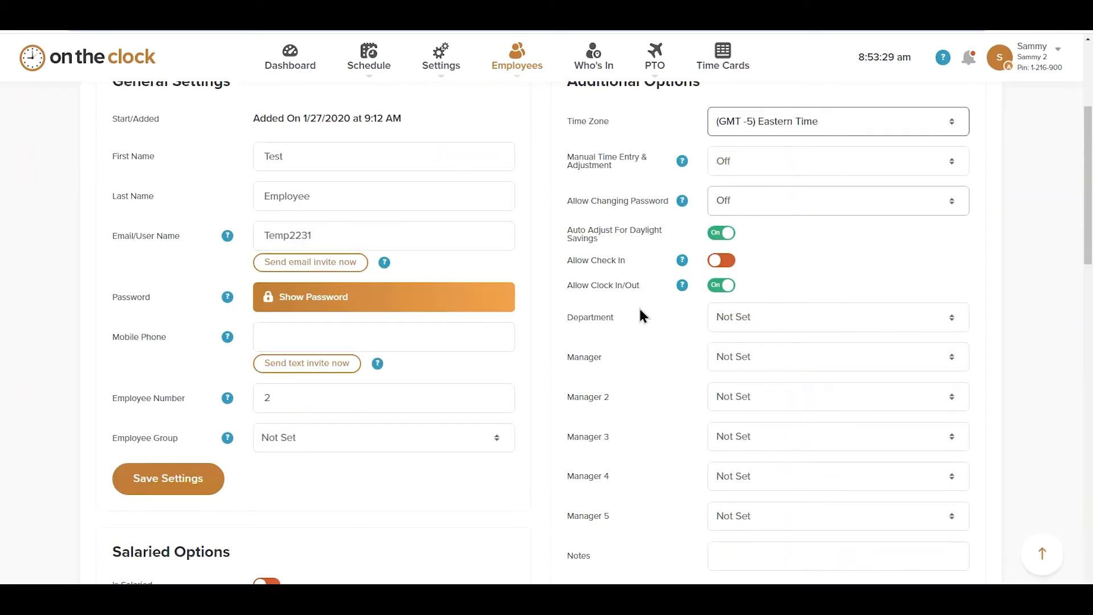
pyautogui.scroll(-3, 638, 305)
pyautogui.scroll(-5, 640, 313)
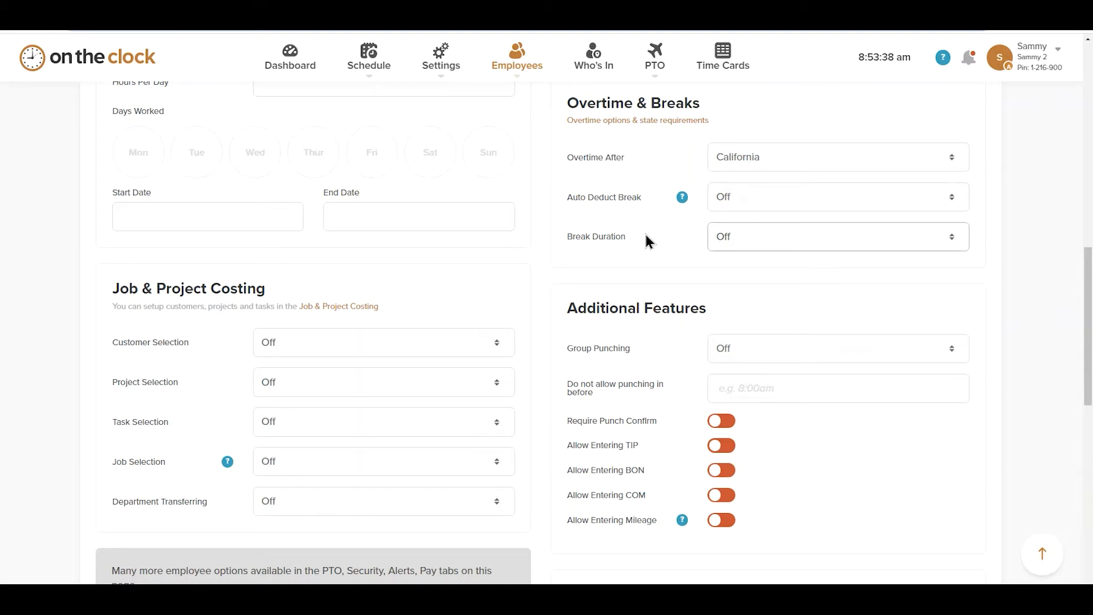
pyautogui.click(764, 161)
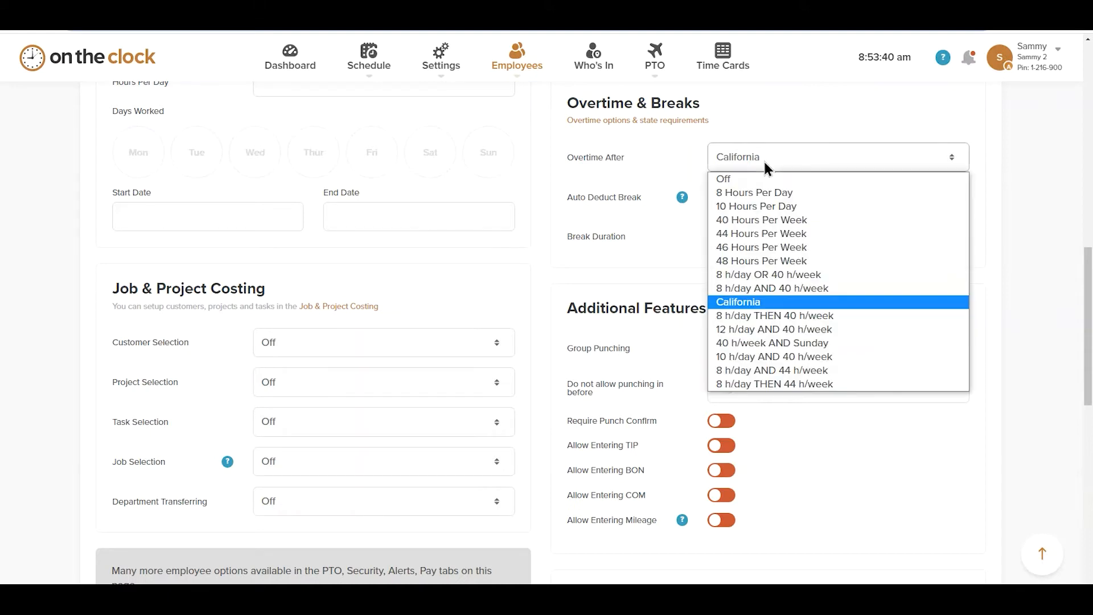
pyautogui.click(759, 220)
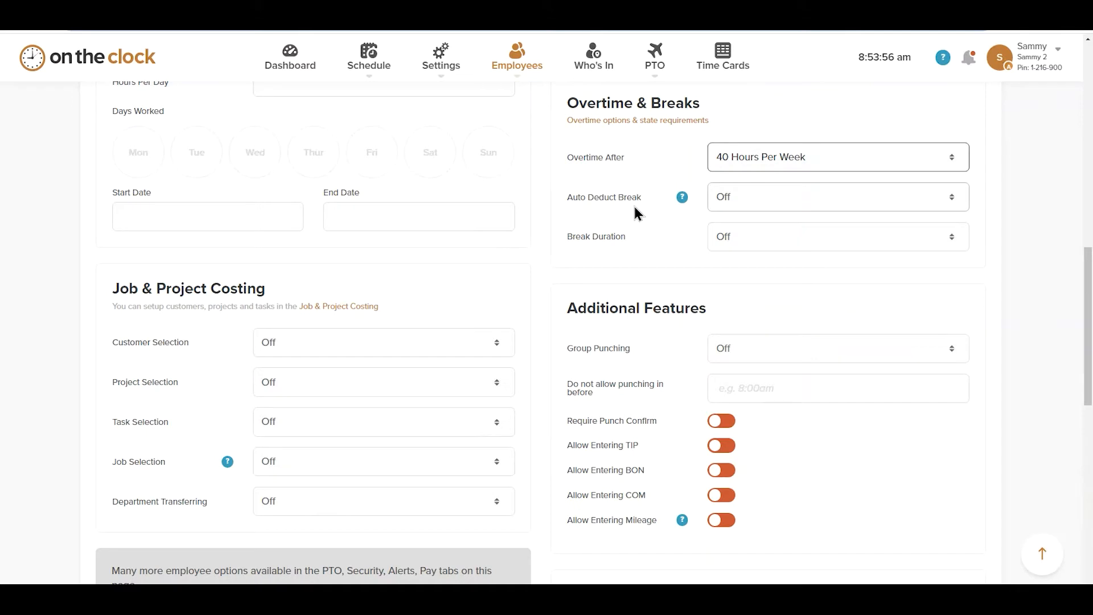
# Set the employee's Auto Deduct Break to After 4 Hours with a Break Duration of 30 Minutes.
pyautogui.click(822, 195)
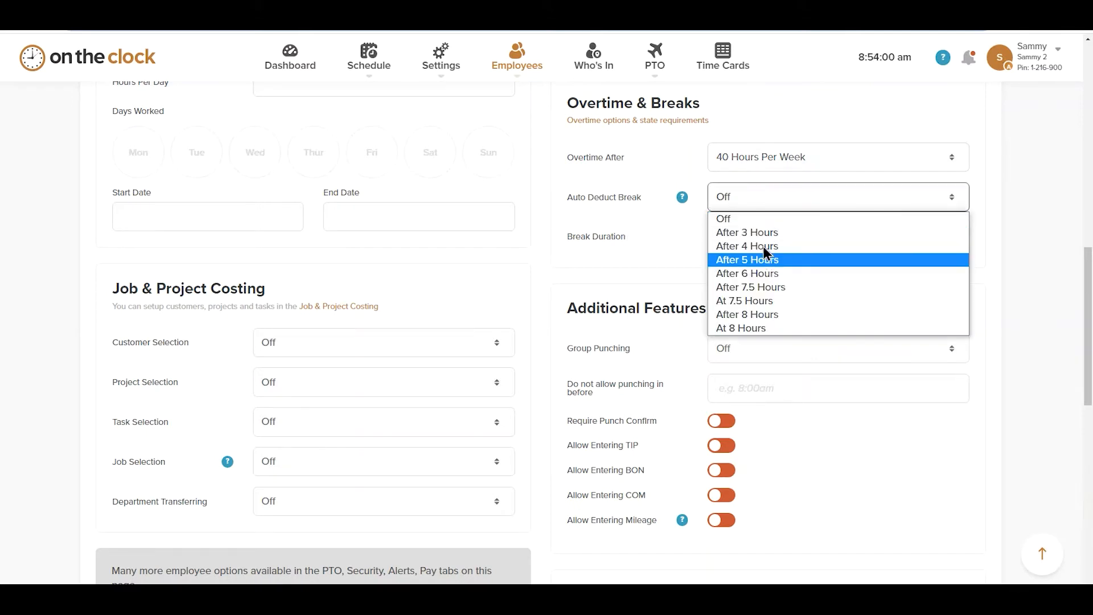
pyautogui.click(763, 246)
pyautogui.click(763, 245)
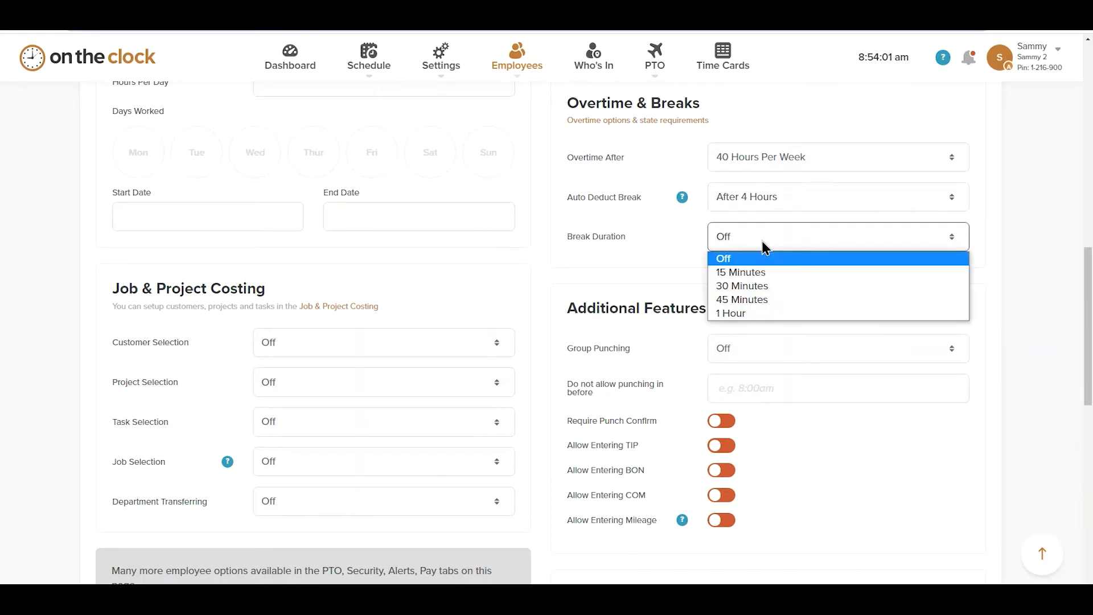
pyautogui.click(759, 284)
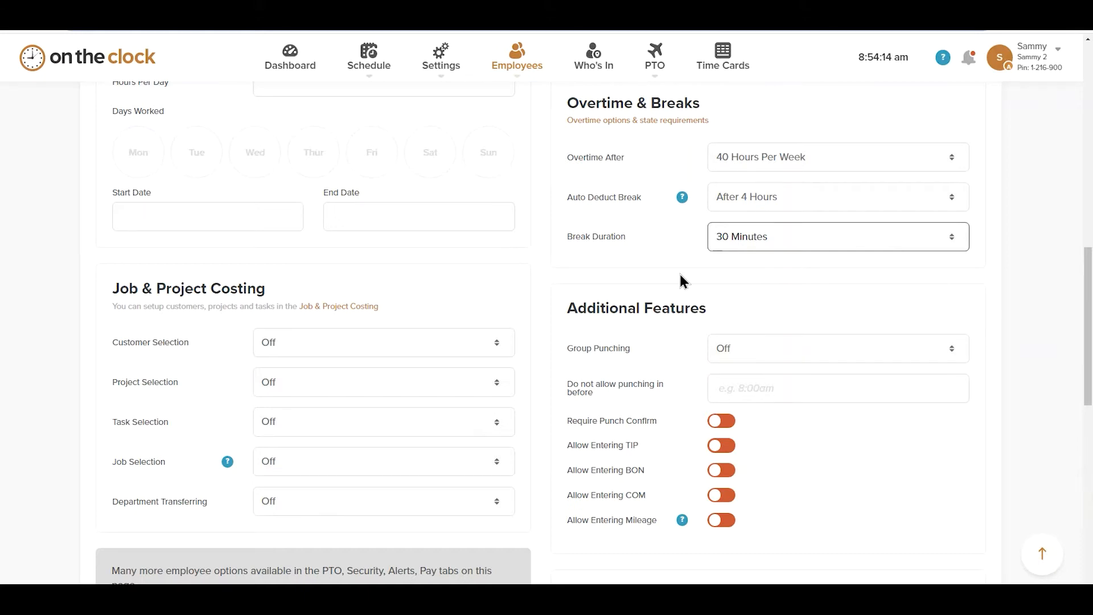
# Set the employee's Auto Deduct Break and Break Duration to Off.
pyautogui.click(739, 203)
pyautogui.click(739, 219)
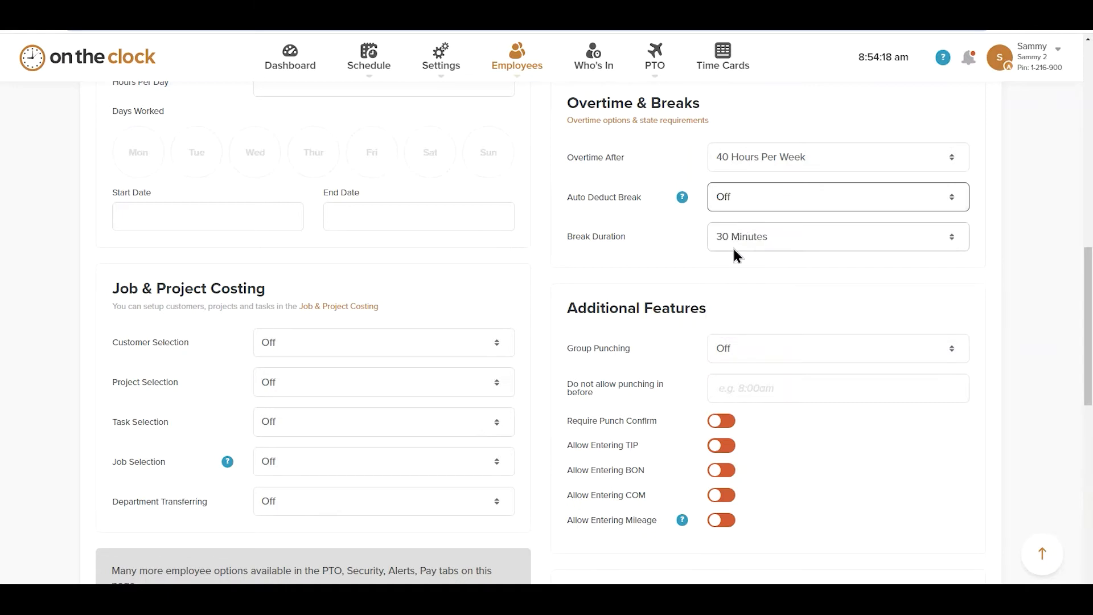
pyautogui.click(735, 251)
pyautogui.click(727, 255)
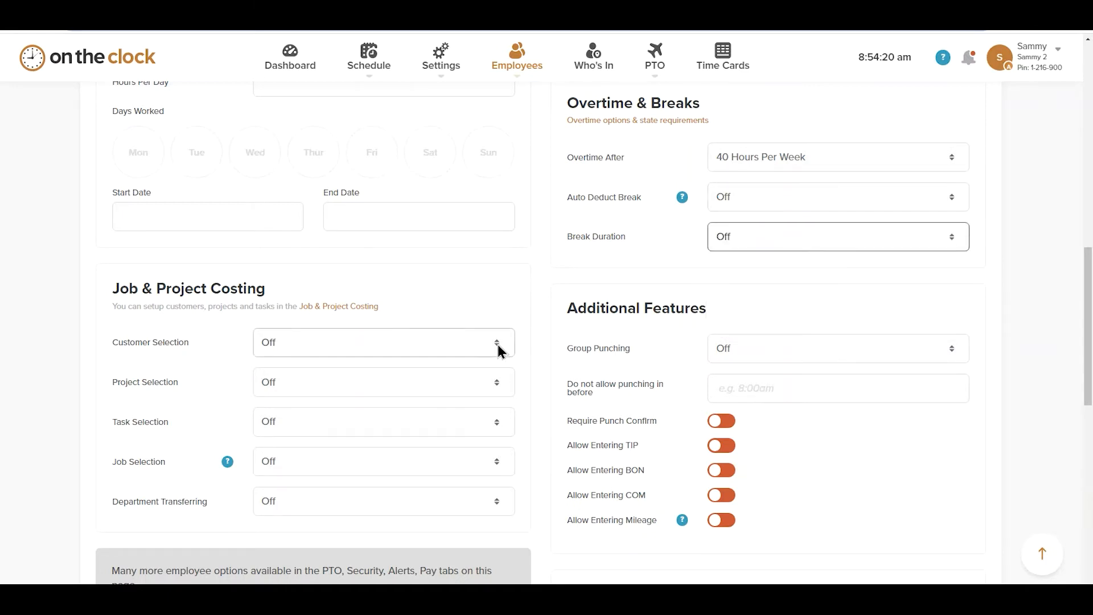
# Open the employee's PTO settings.
pyautogui.scroll(10, 444, 285)
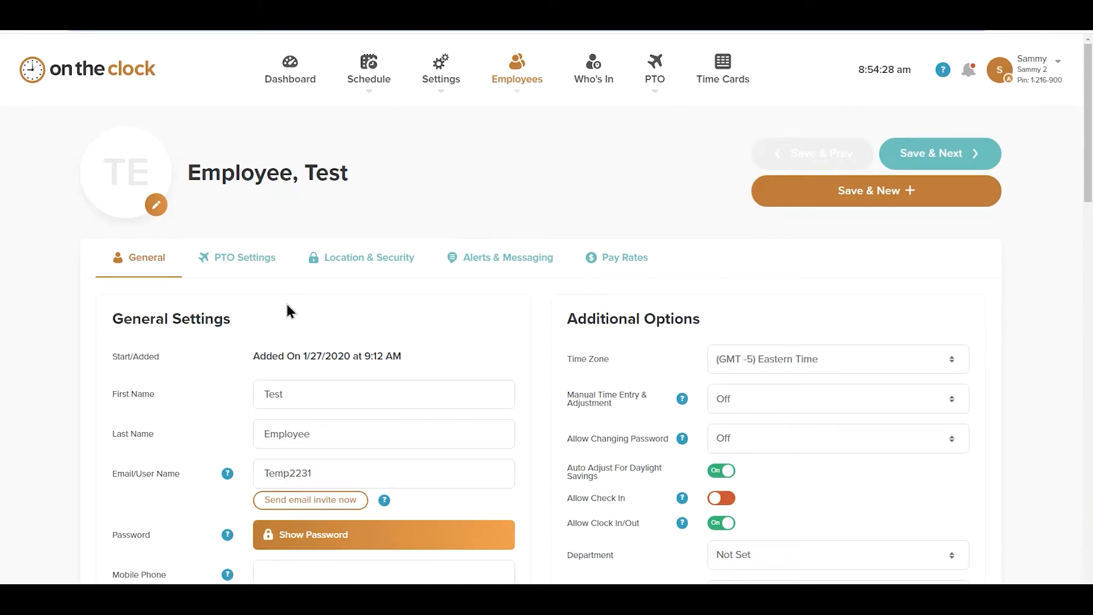
pyautogui.click(239, 270)
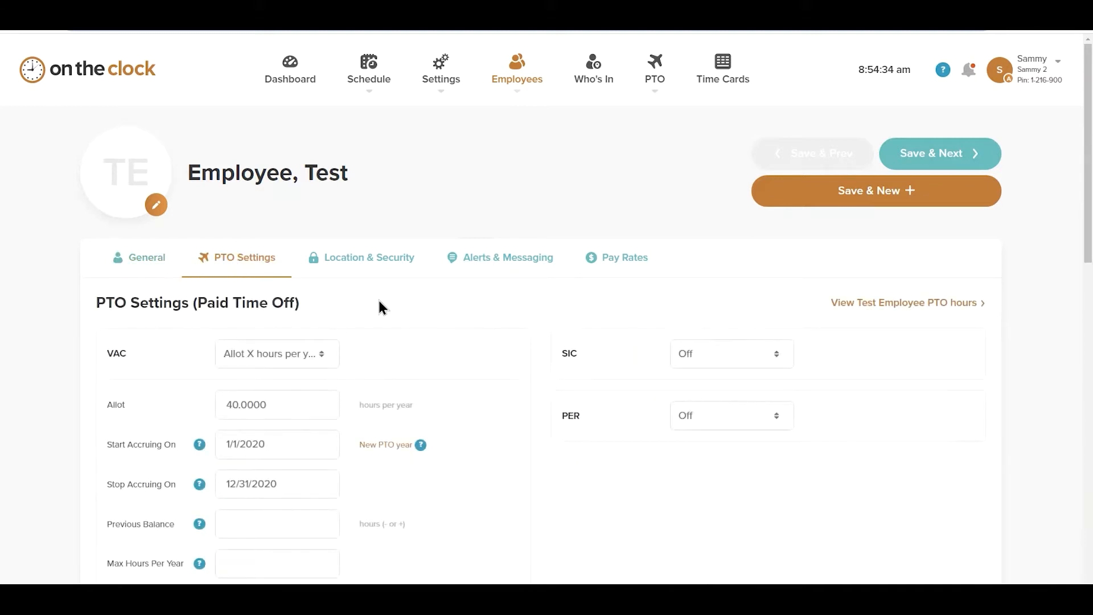
# Review the employee's VAC accrual type and yearly allotment in the PTO settings.
pyautogui.scroll(-2, 377, 298)
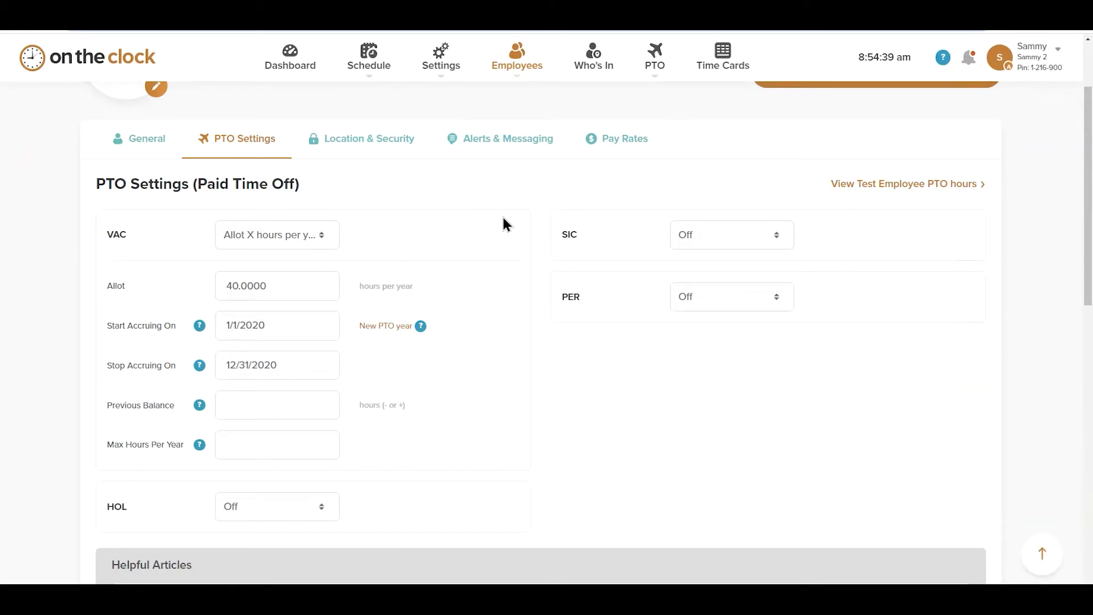
pyautogui.click(320, 237)
pyautogui.scroll(-2, 82, 268)
pyautogui.click(283, 164)
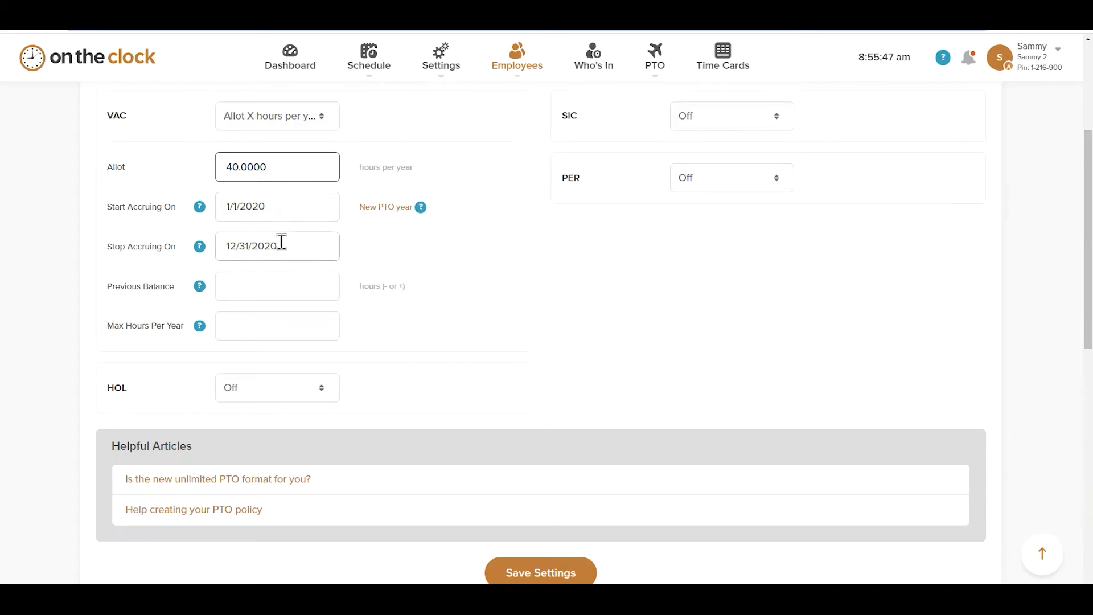
# Try VAC Previous Balance values of 8 and -8 hours, clearing the field after each one.
pyautogui.scroll(-2, 282, 242)
pyautogui.click(233, 165)
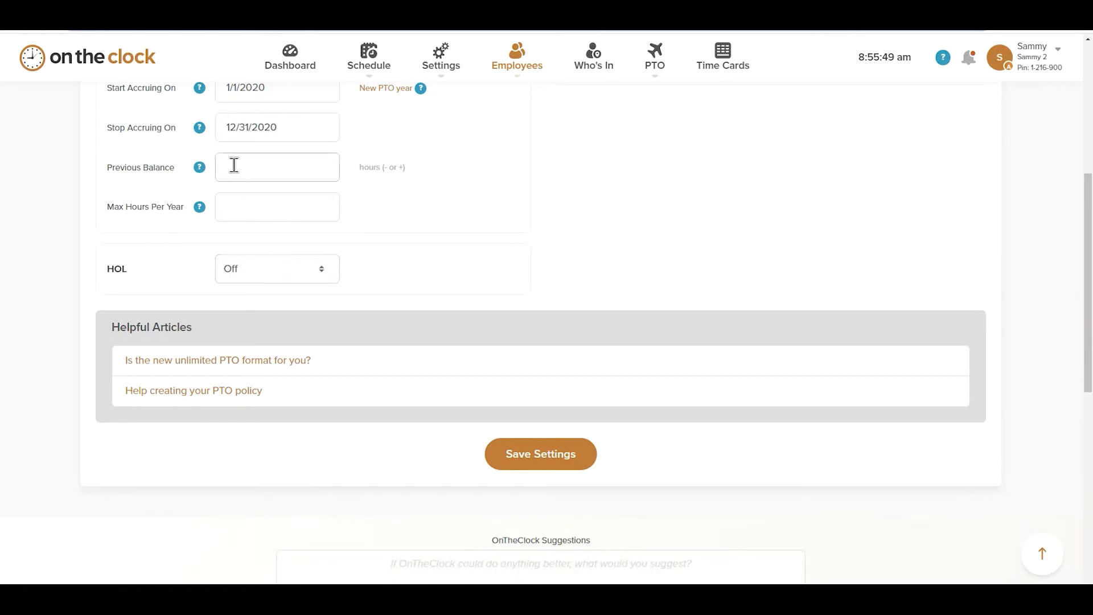
pyautogui.click(234, 165)
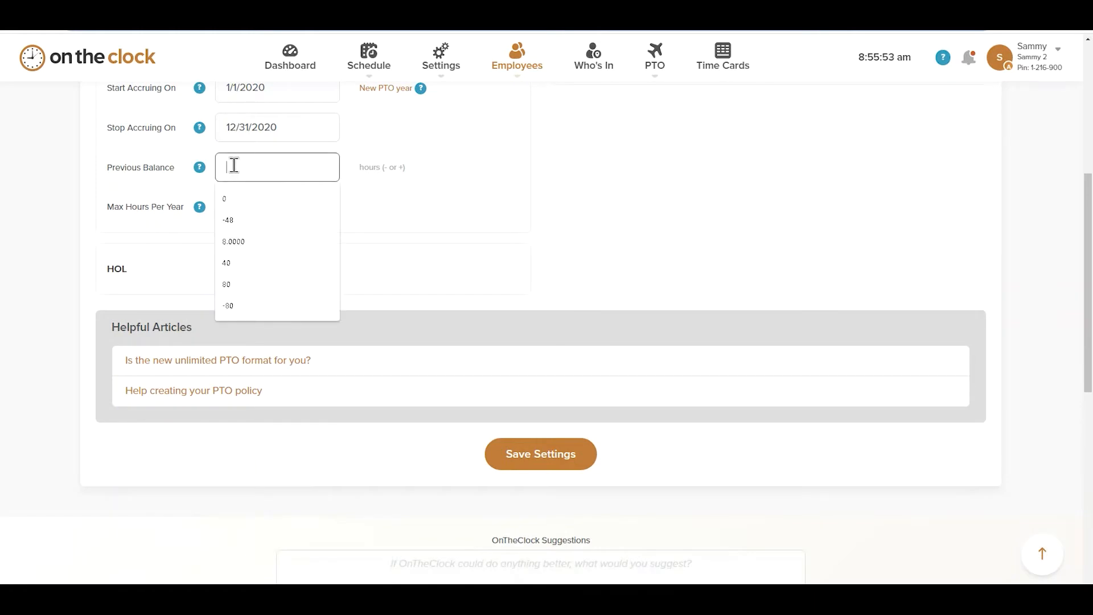
pyautogui.write('8')
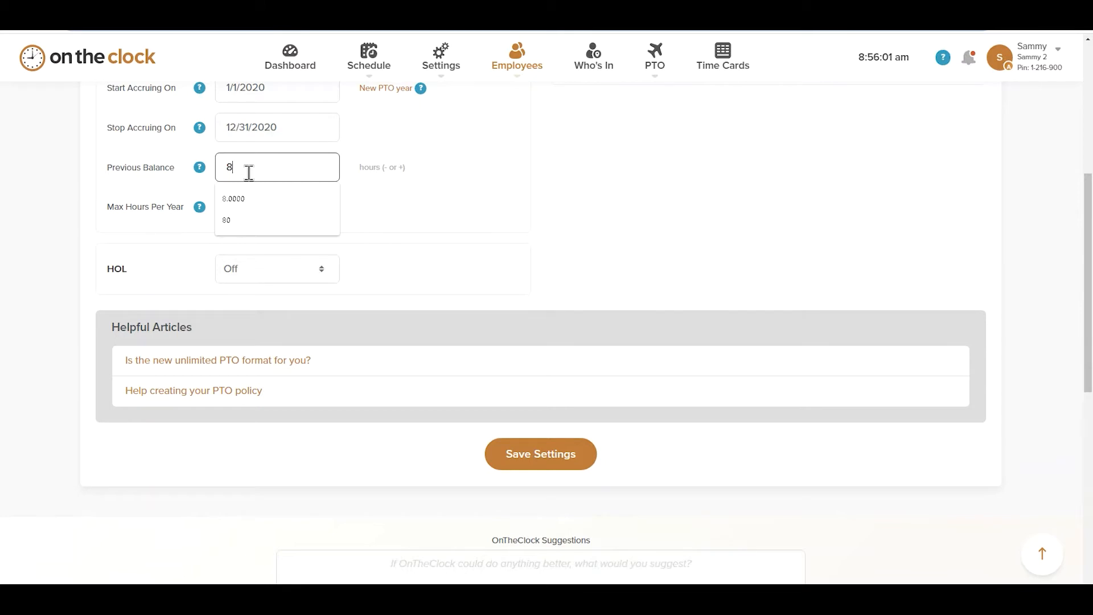
pyautogui.press('BackSpace')
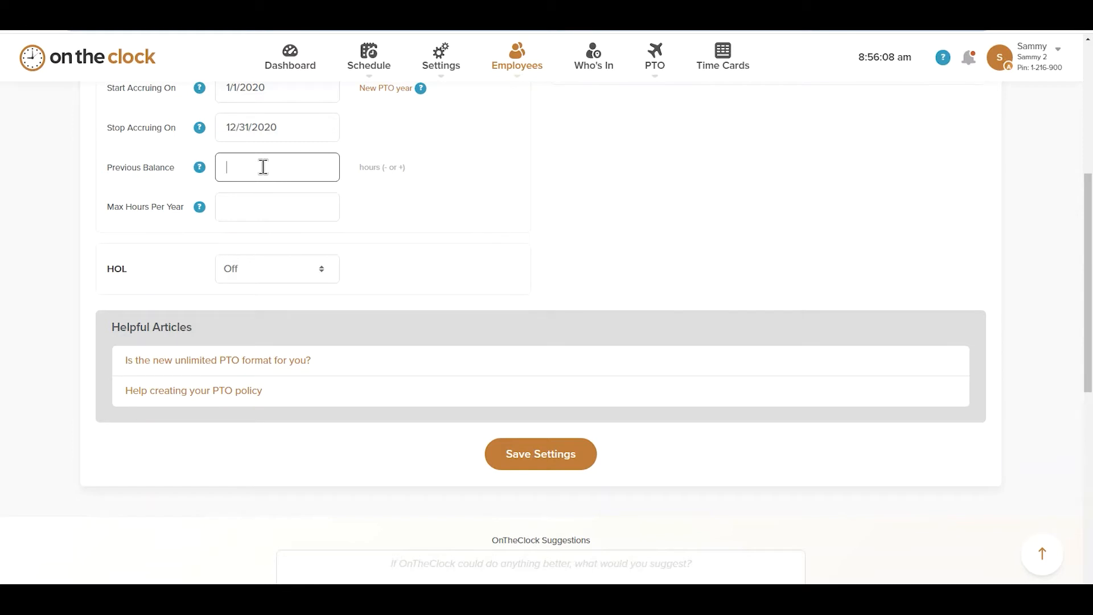
pyautogui.write('-8')
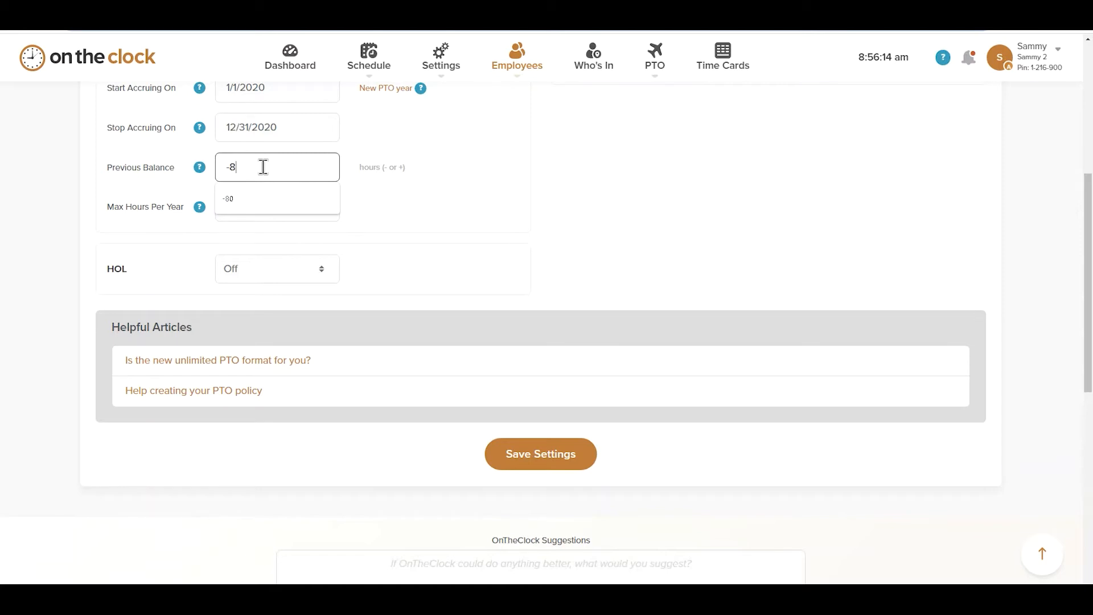
pyautogui.press('BackSpace')
pyautogui.press('BackSpace')
# Try 120 as the VAC Max Hours Per Year and clear the field again.
pyautogui.click(229, 206)
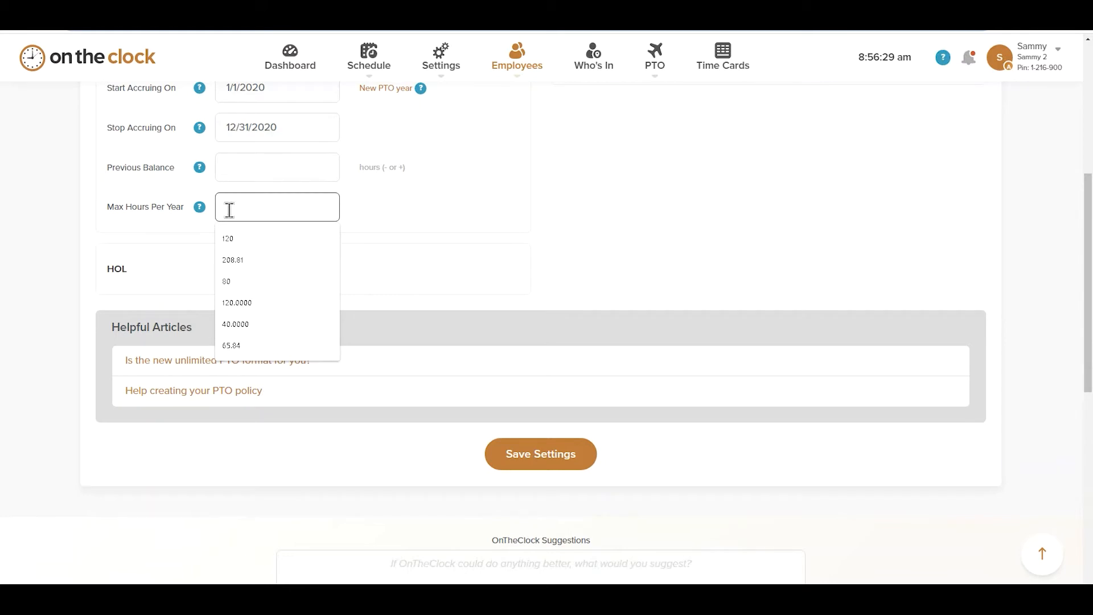
pyautogui.click(238, 239)
pyautogui.click(258, 202)
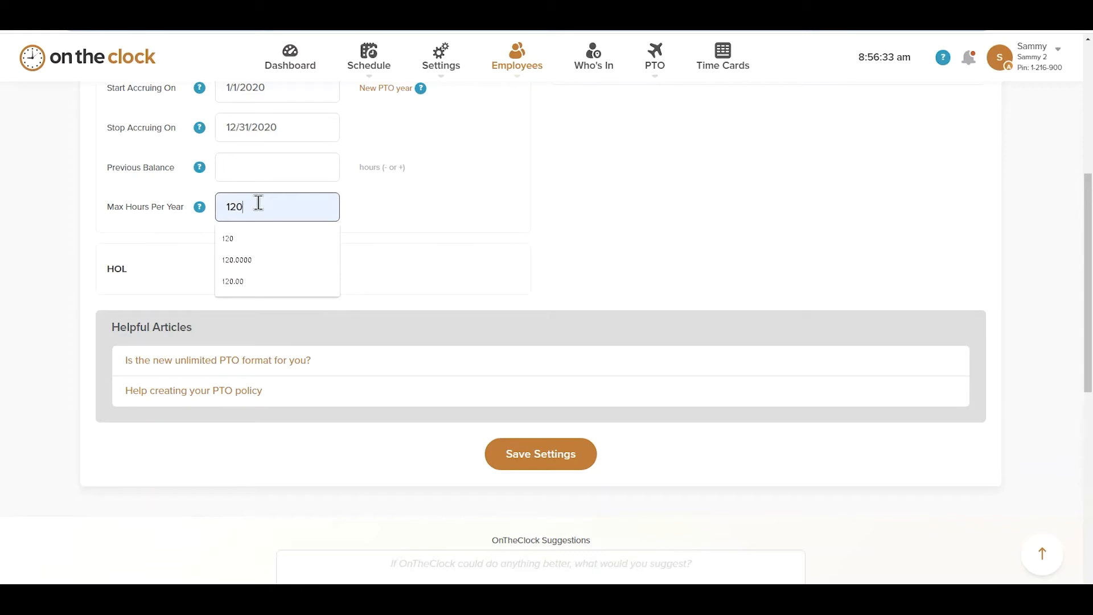
pyautogui.click(230, 227)
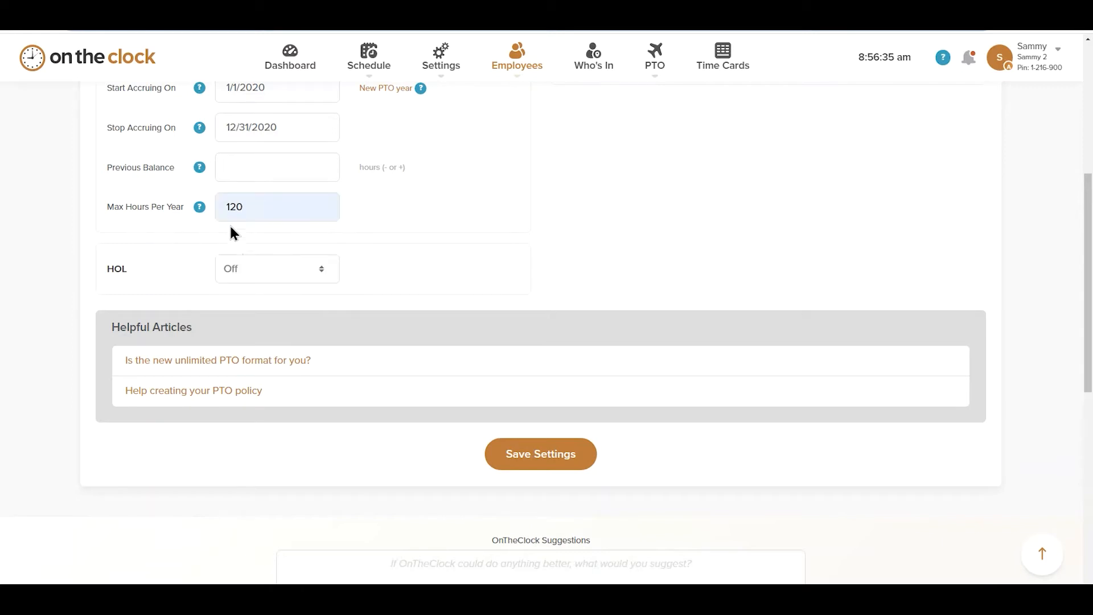
pyautogui.click(253, 171)
pyautogui.click(254, 210)
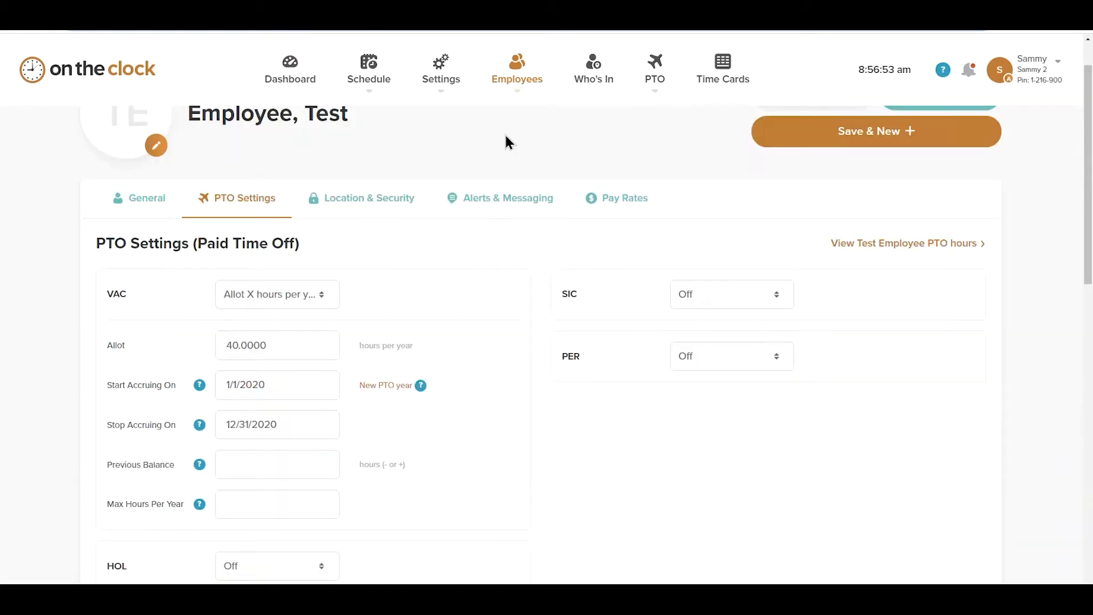
# Enable Mobile Punch in the employee's Location & Security settings.
pyautogui.click(389, 199)
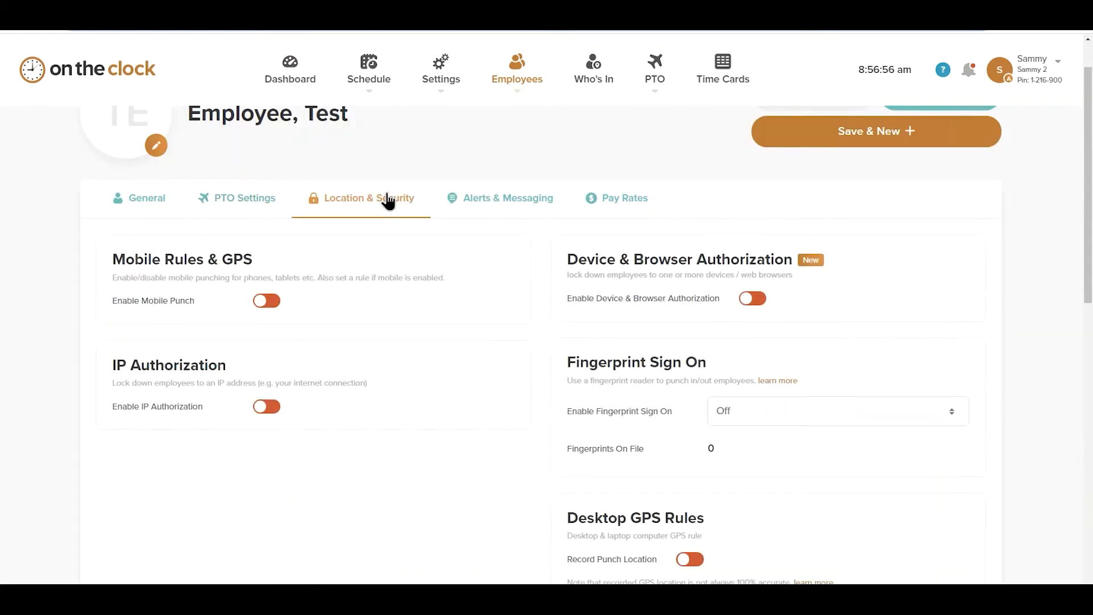
pyautogui.scroll(-1, 388, 199)
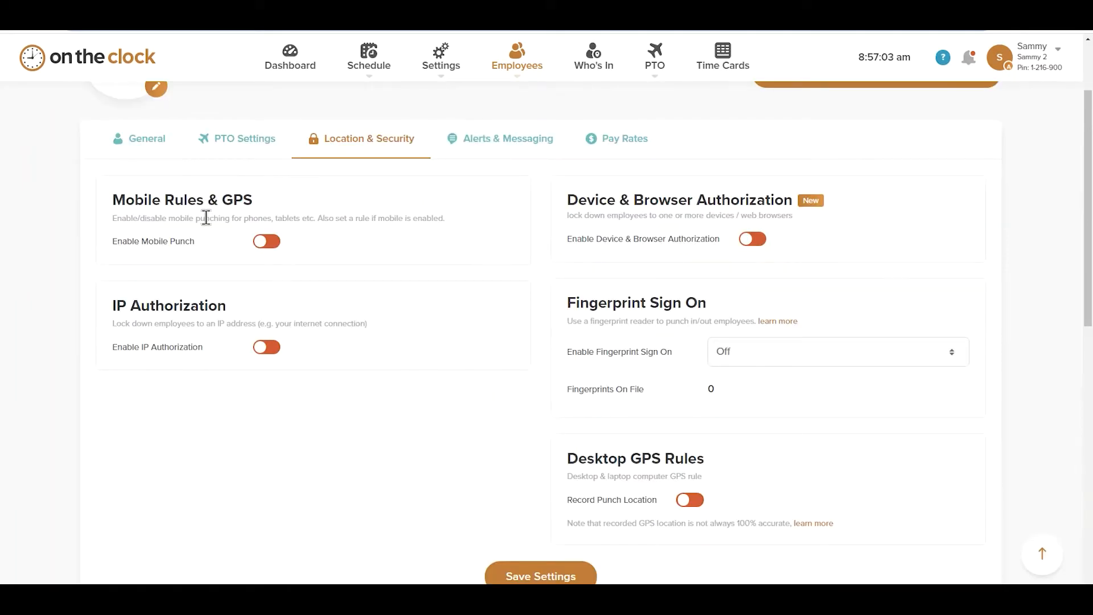
pyautogui.click(271, 251)
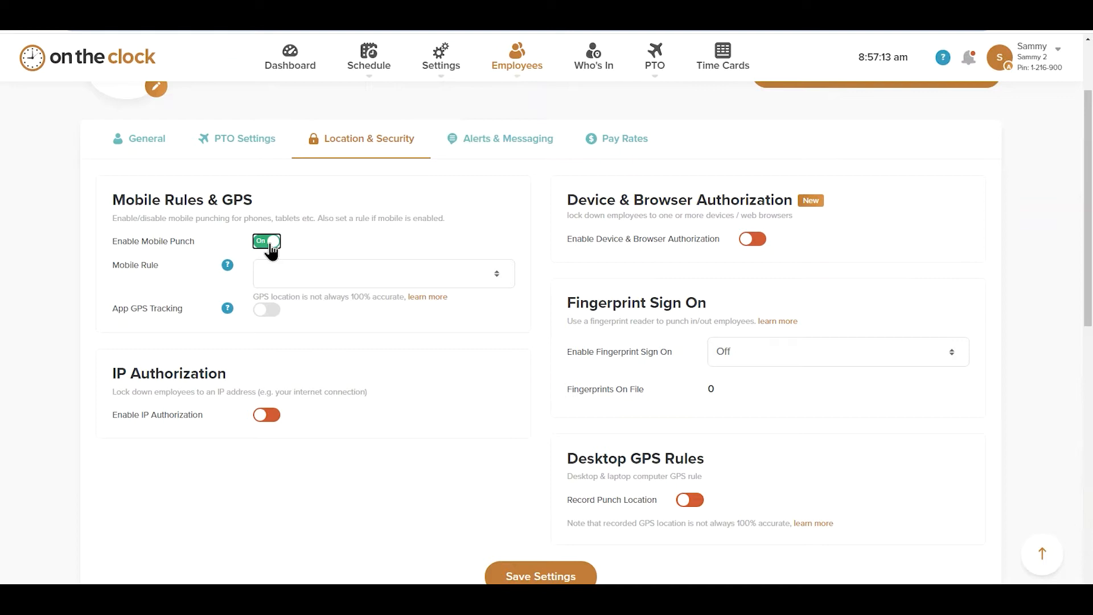
# Try the Mobile Rule options Do Not Record GPS Coordinates, Record GPS Coordinates, and Record GPS & Require GPS To Punch.
pyautogui.click(286, 278)
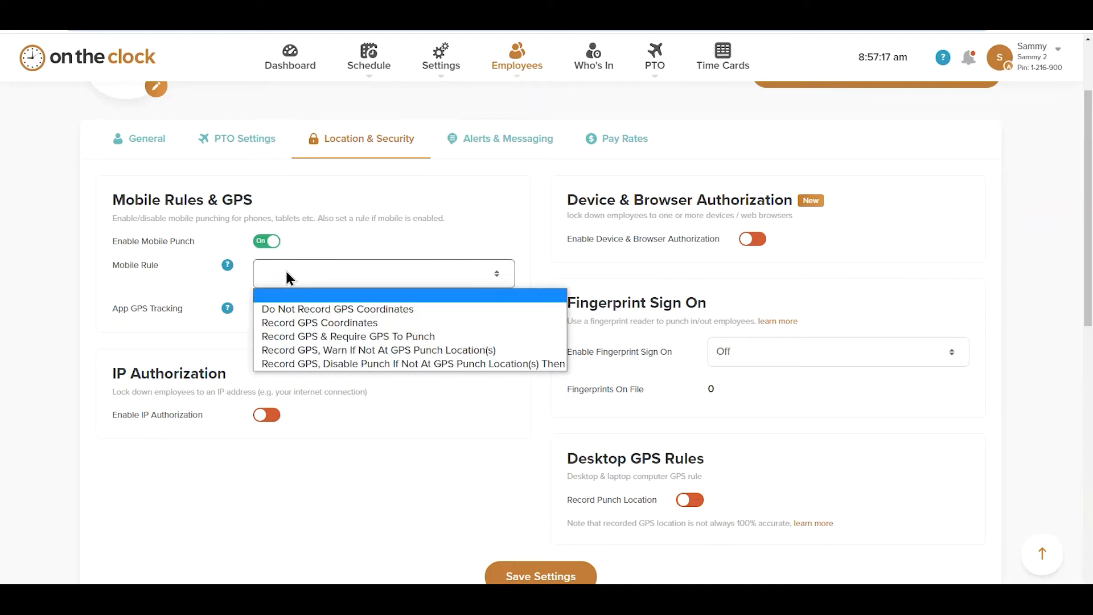
pyautogui.click(305, 308)
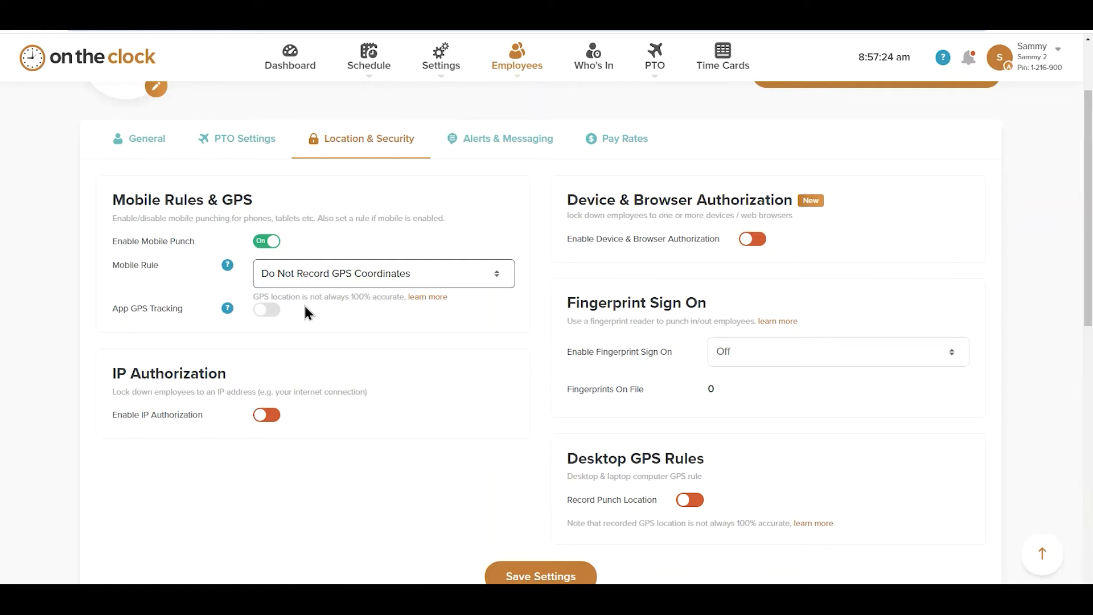
pyautogui.click(431, 280)
pyautogui.click(393, 325)
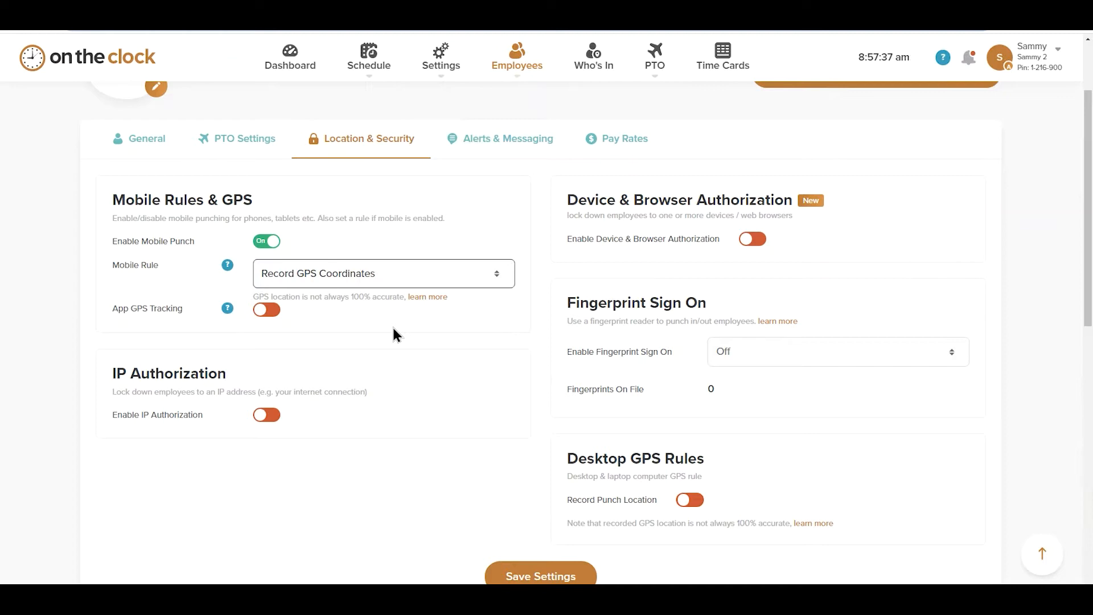
pyautogui.click(469, 285)
pyautogui.click(434, 337)
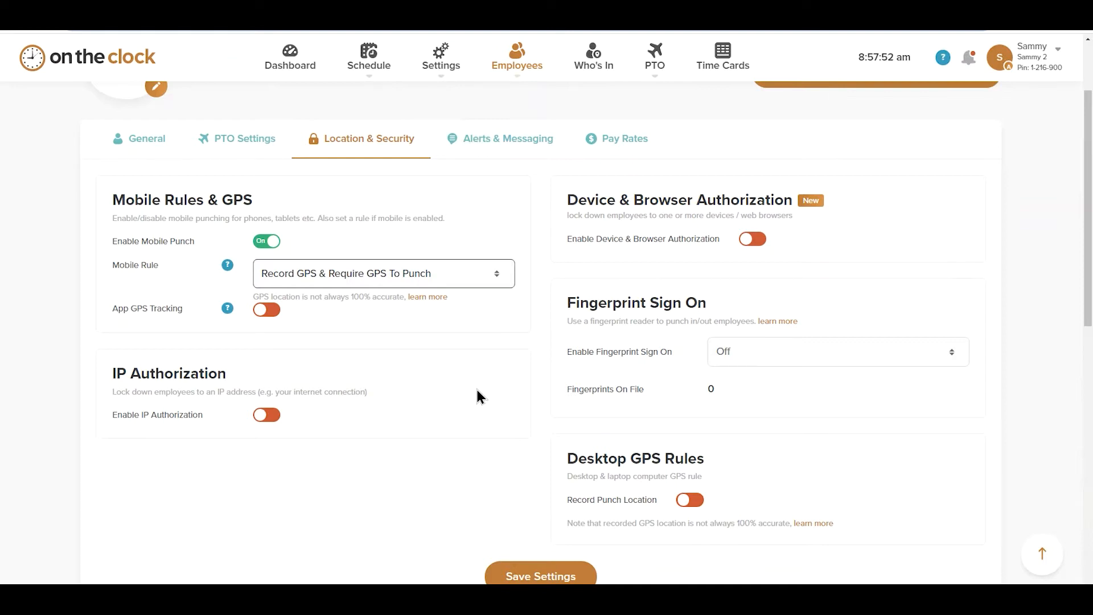
# Set the Mobile Rule to Record GPS, Disable Punch If Not At GPS Punch Location(s), and turn on App GPS Tracking.
pyautogui.click(480, 284)
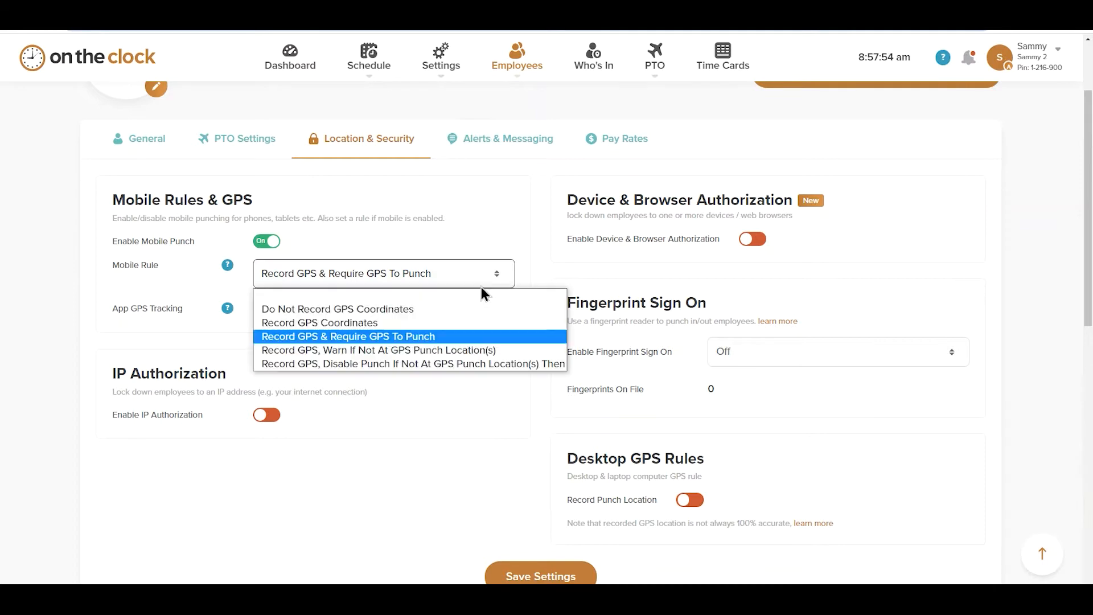
pyautogui.click(480, 364)
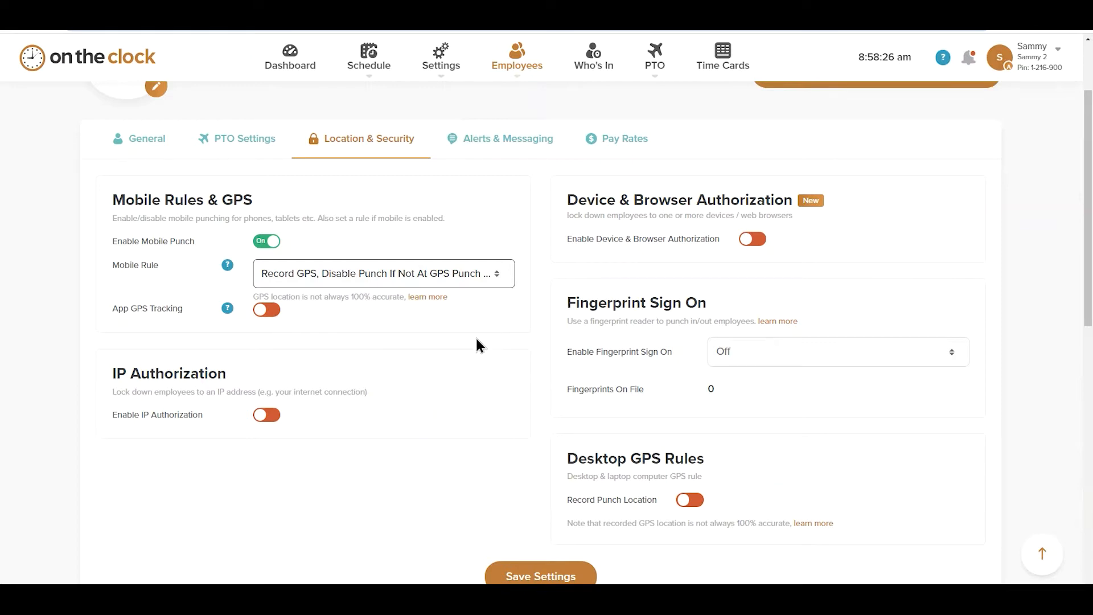
pyautogui.click(266, 312)
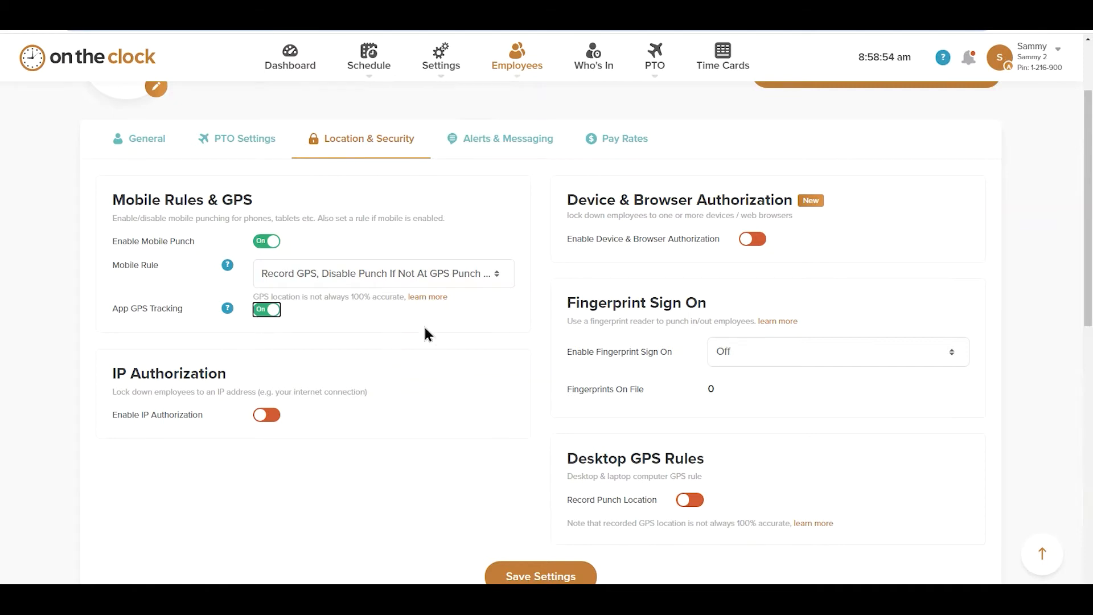
pyautogui.click(429, 278)
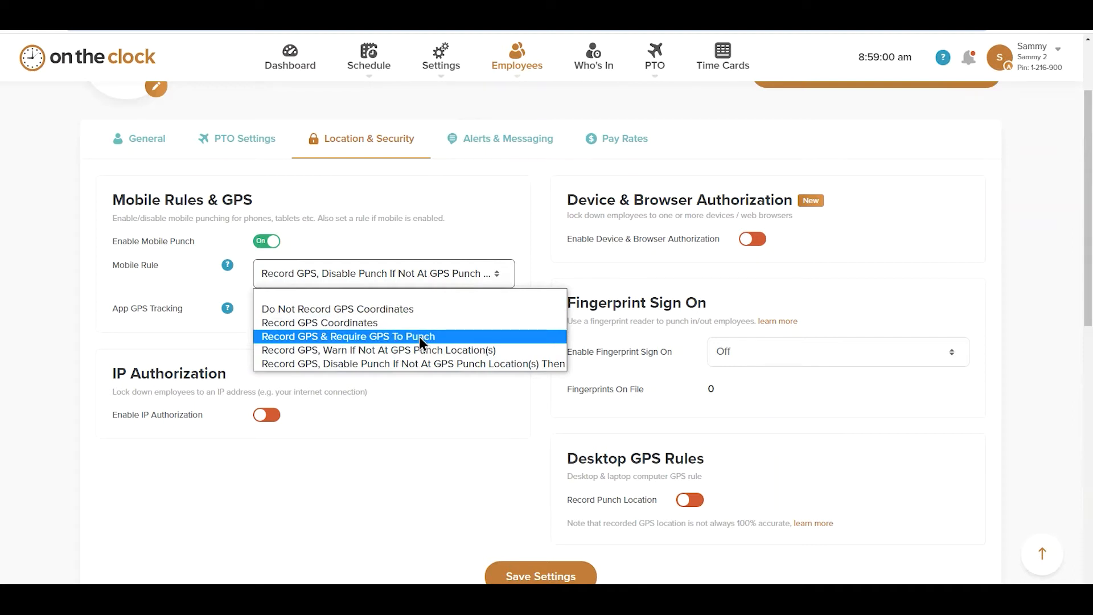
pyautogui.click(534, 391)
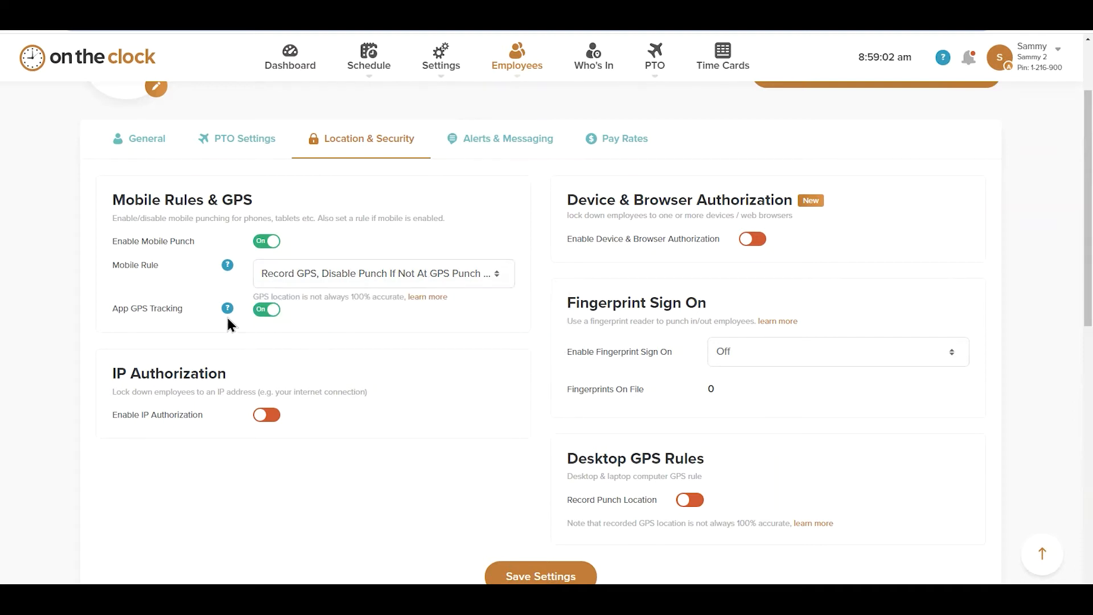
# Enable IP Authorization for the employee with the Enforcement Level LockOut Employee.
pyautogui.scroll(-2, 220, 317)
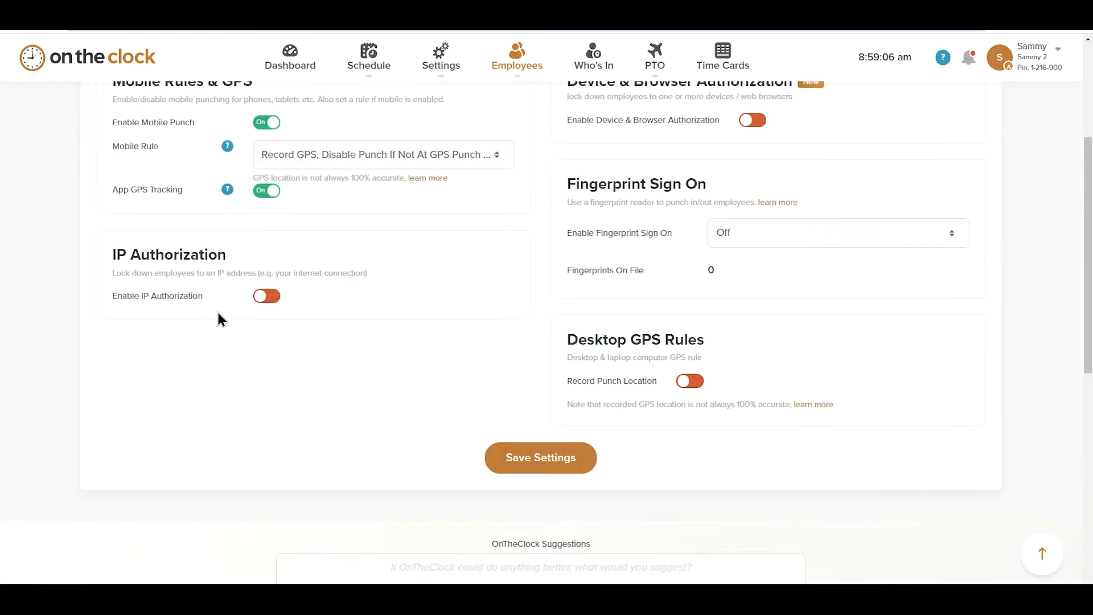
pyautogui.click(275, 298)
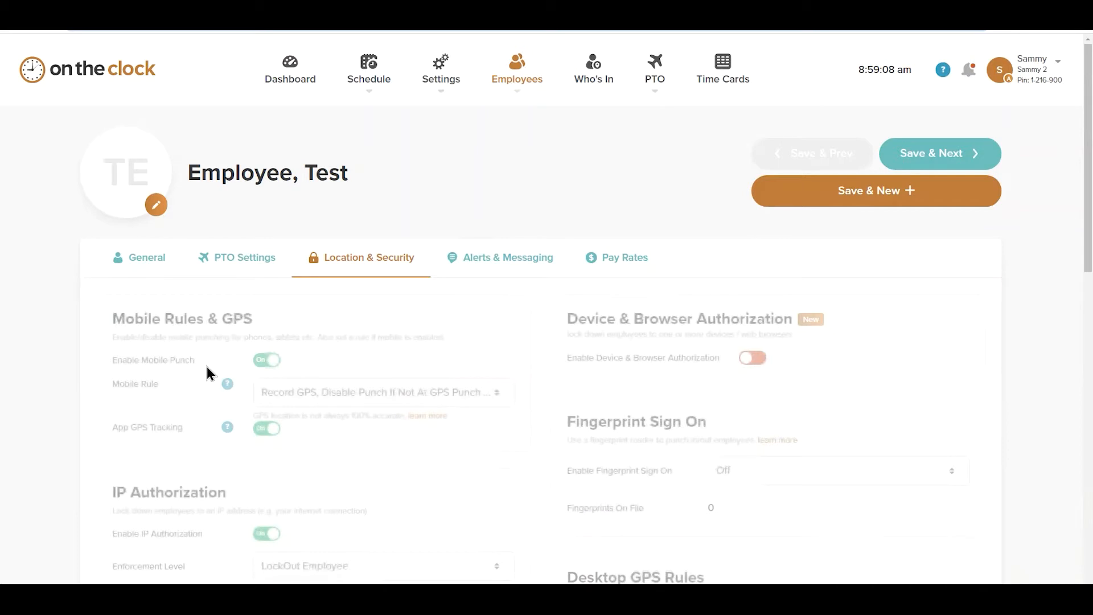
pyautogui.scroll(-4, 207, 373)
pyautogui.scroll(-2, 205, 342)
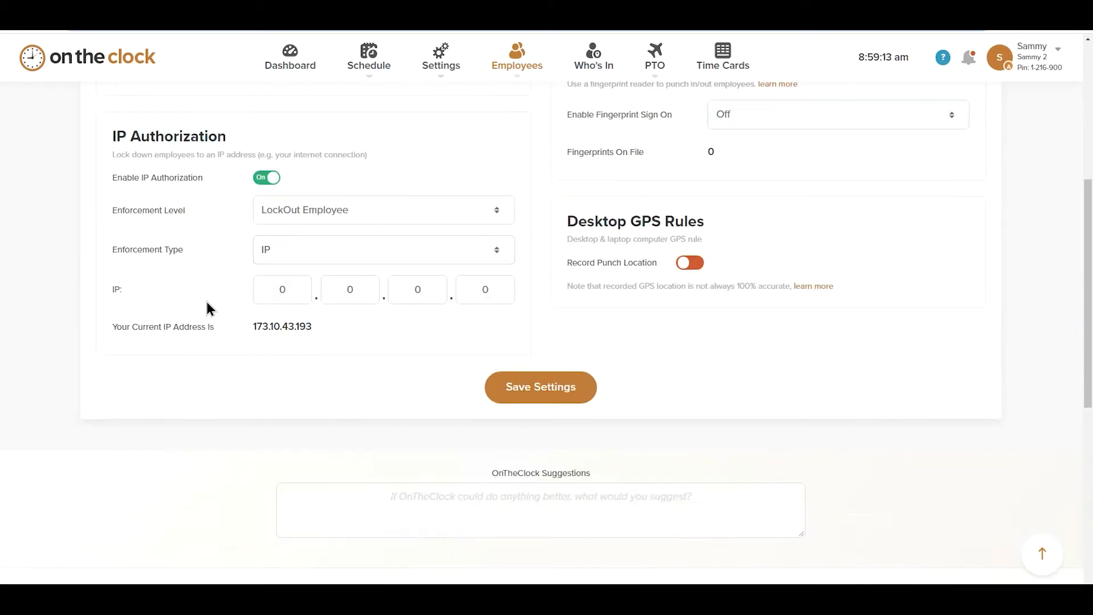
pyautogui.click(362, 214)
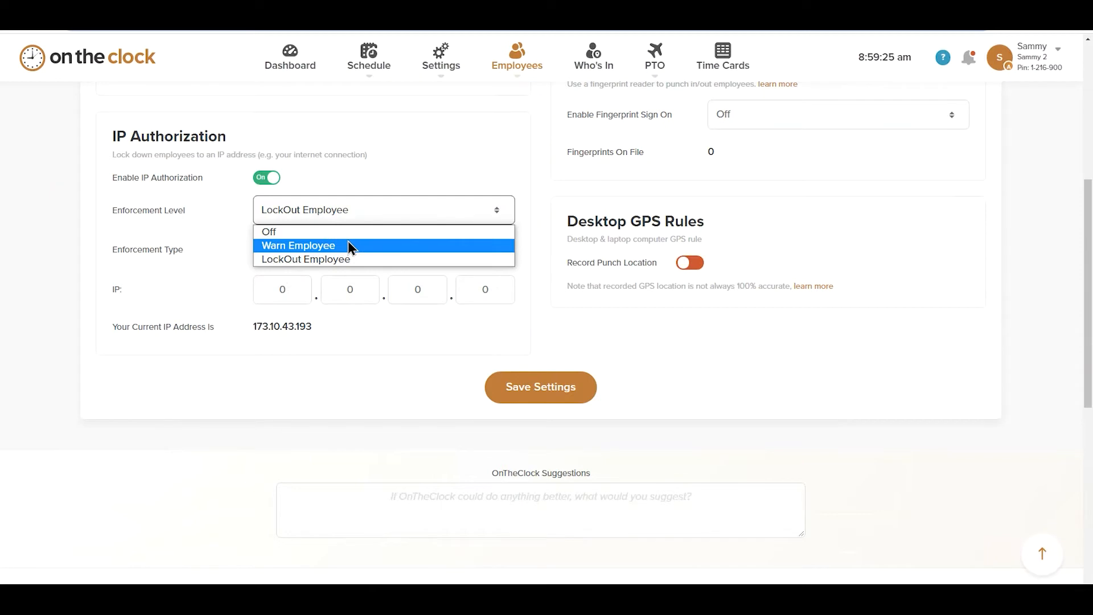
pyautogui.click(298, 261)
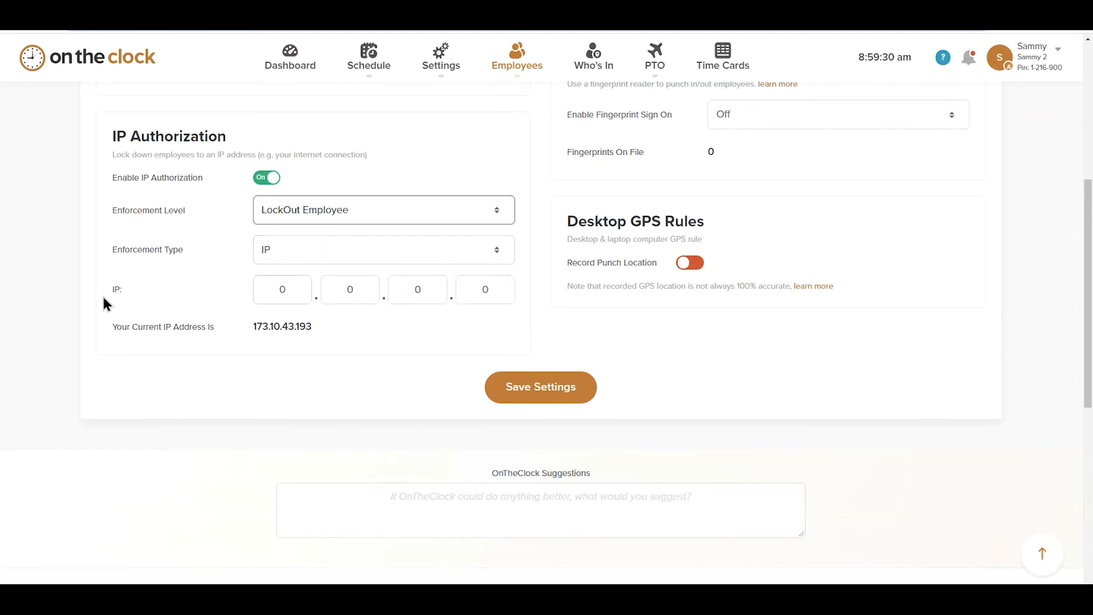
# Set the IP Authorization Enforcement Type to Multi IP Range.
pyautogui.click(302, 291)
pyautogui.click(467, 301)
pyautogui.click(460, 257)
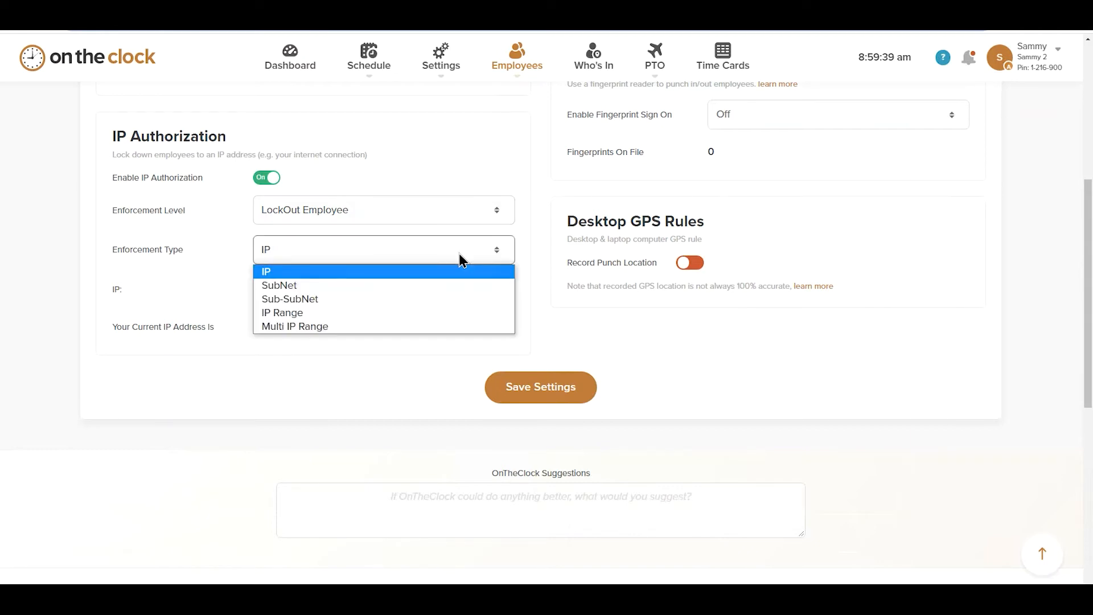
pyautogui.click(352, 327)
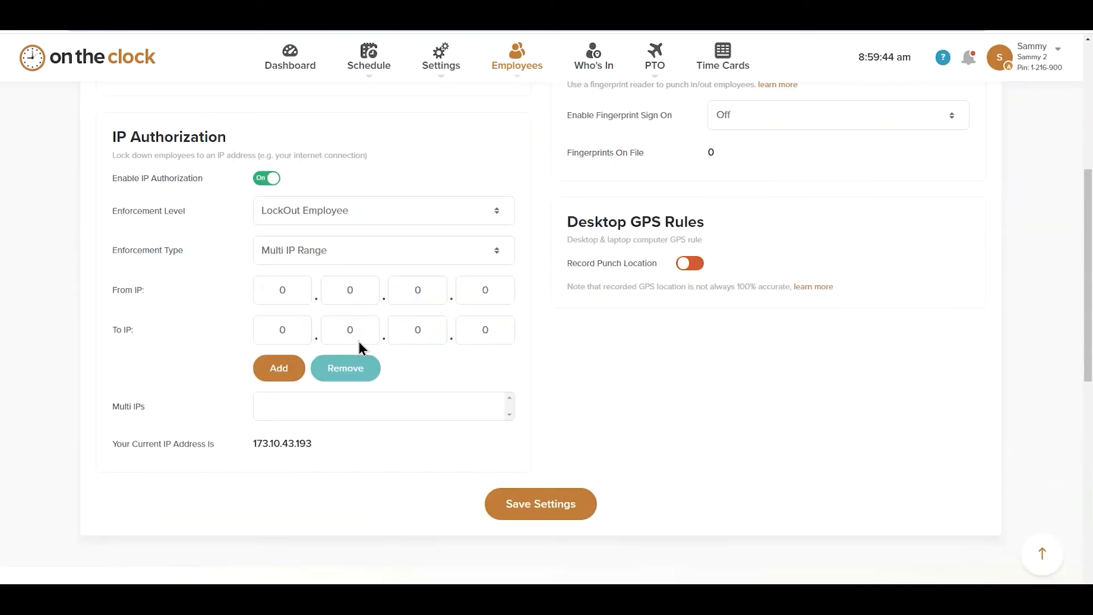
# Add an allowed IP range from 1.1.1.1 to 1.1.1.1 to the Multi IPs list.
pyautogui.scroll(-1, 327, 287)
pyautogui.doubleClick(292, 230)
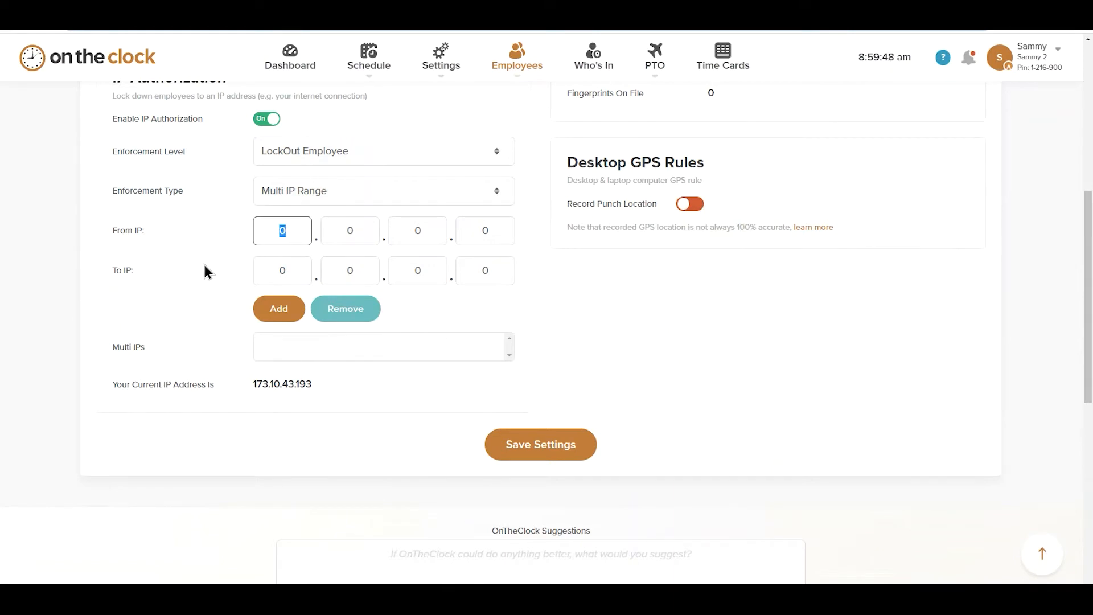
pyautogui.write('1')
pyautogui.press('Tab')
pyautogui.write('1')
pyautogui.press('Tab')
pyautogui.write('1')
pyautogui.press('Tab')
pyautogui.write('1')
pyautogui.press('Tab')
pyautogui.write('1')
pyautogui.press('Tab')
pyautogui.write('1')
pyautogui.press('Tab')
pyautogui.write('1')
pyautogui.press('Tab')
pyautogui.write('1')
pyautogui.press('Tab')
pyautogui.click(270, 307)
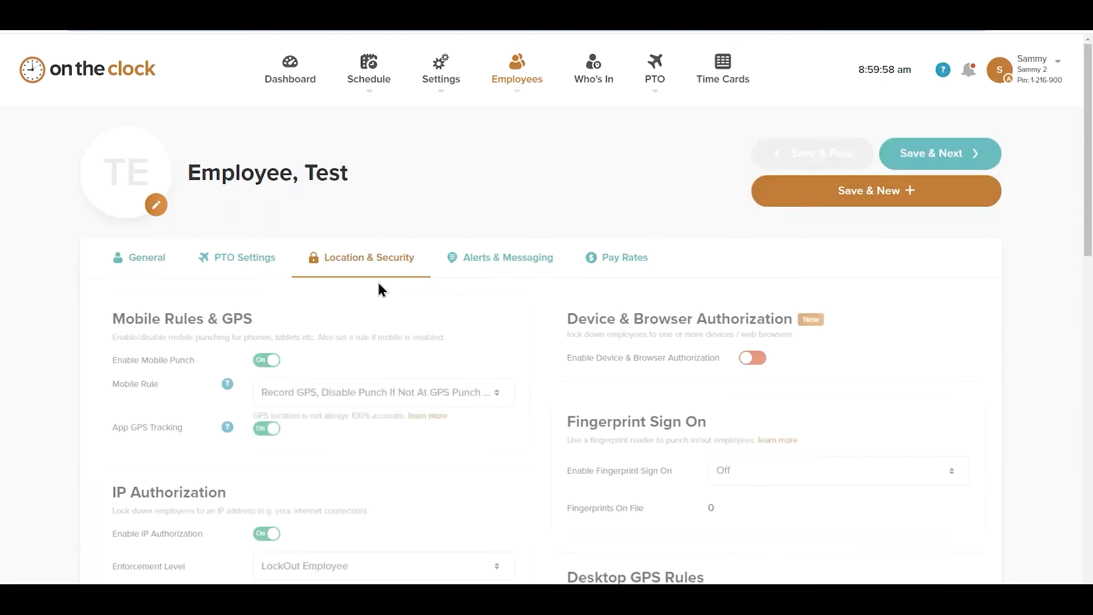
# Review the From IP and To IP fields and the Multi IPs list under IP Authorization.
pyautogui.scroll(-10, 377, 279)
pyautogui.scroll(-1, 402, 289)
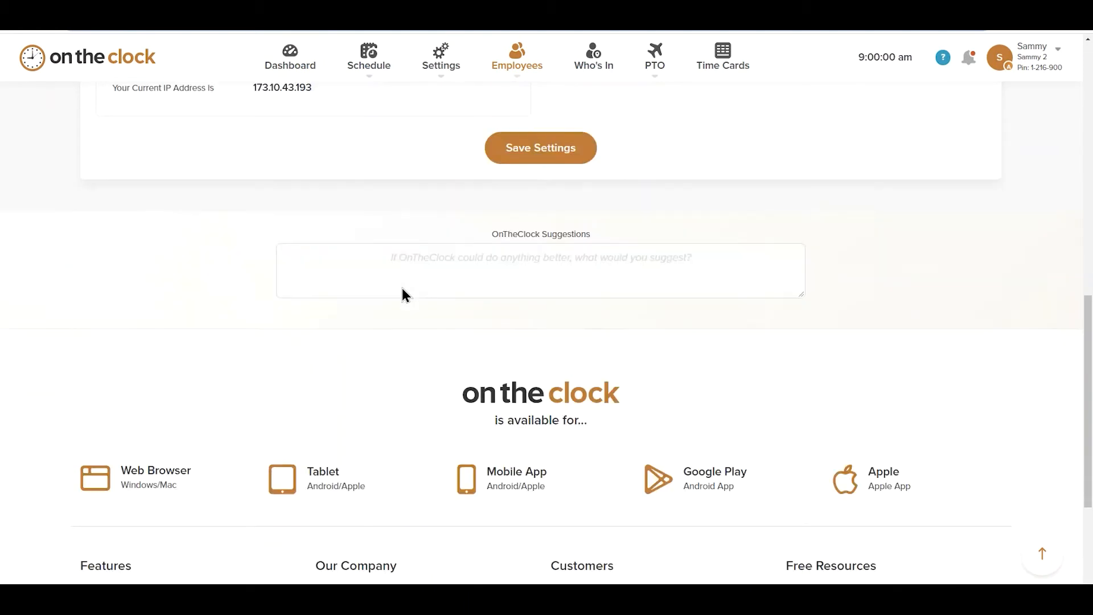
pyautogui.scroll(6, 402, 289)
pyautogui.click(355, 328)
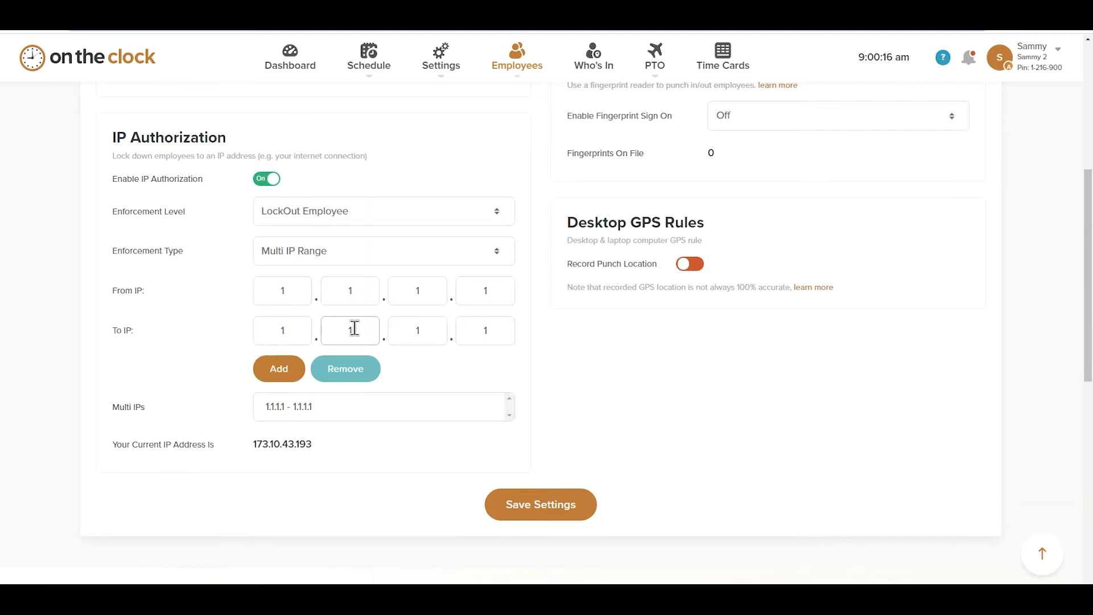
pyautogui.click(266, 288)
pyautogui.click(422, 334)
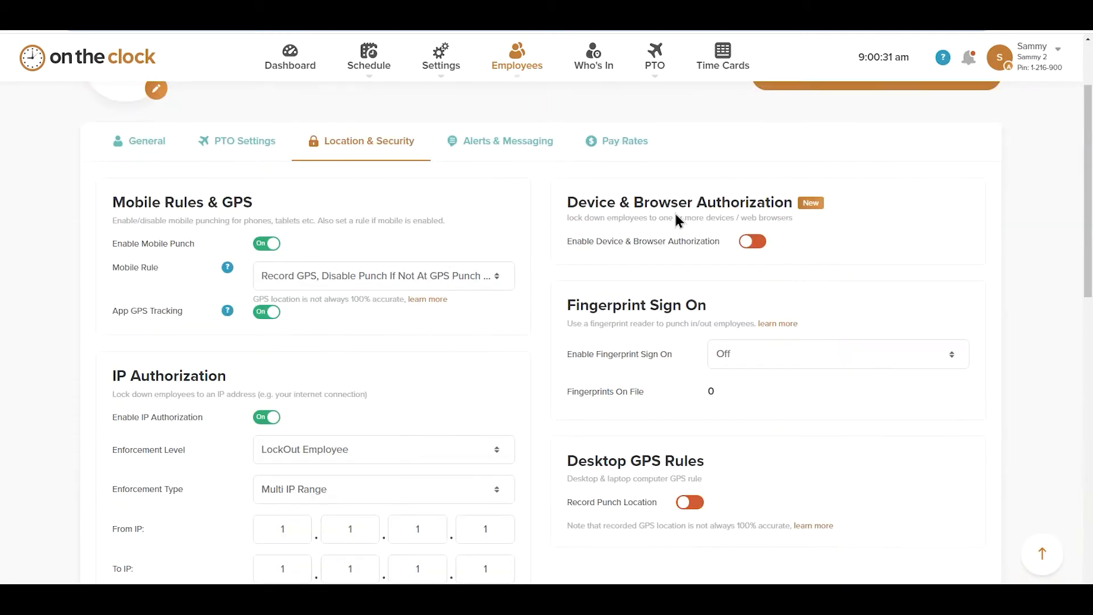
# Enable Device & Browser Authorization and allow punching from the most recently used web browser and the iPhone.
pyautogui.click(761, 243)
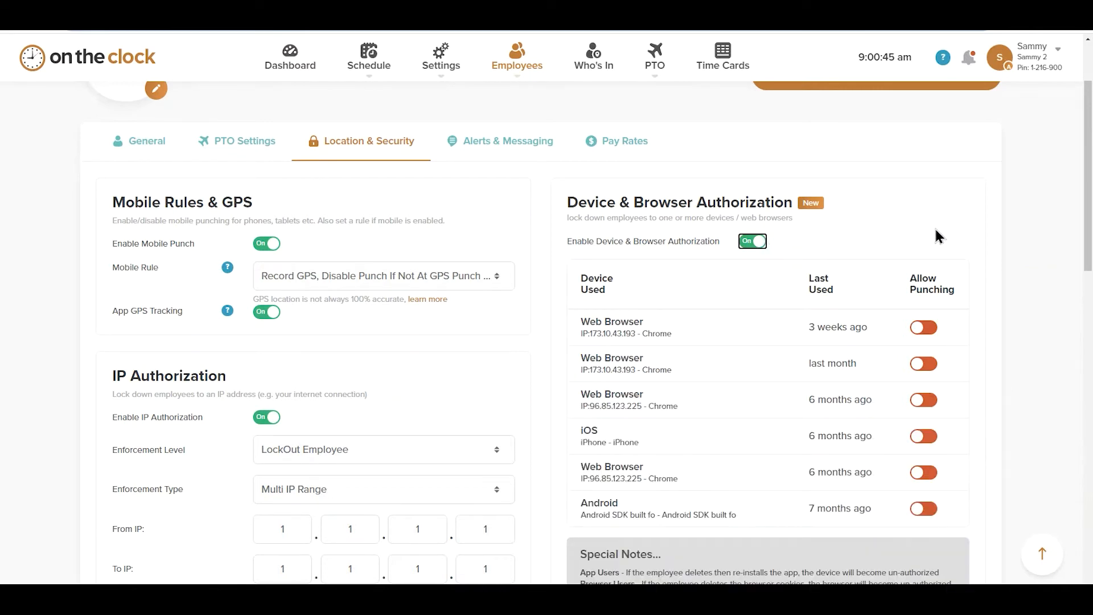
pyautogui.click(925, 328)
pyautogui.click(928, 438)
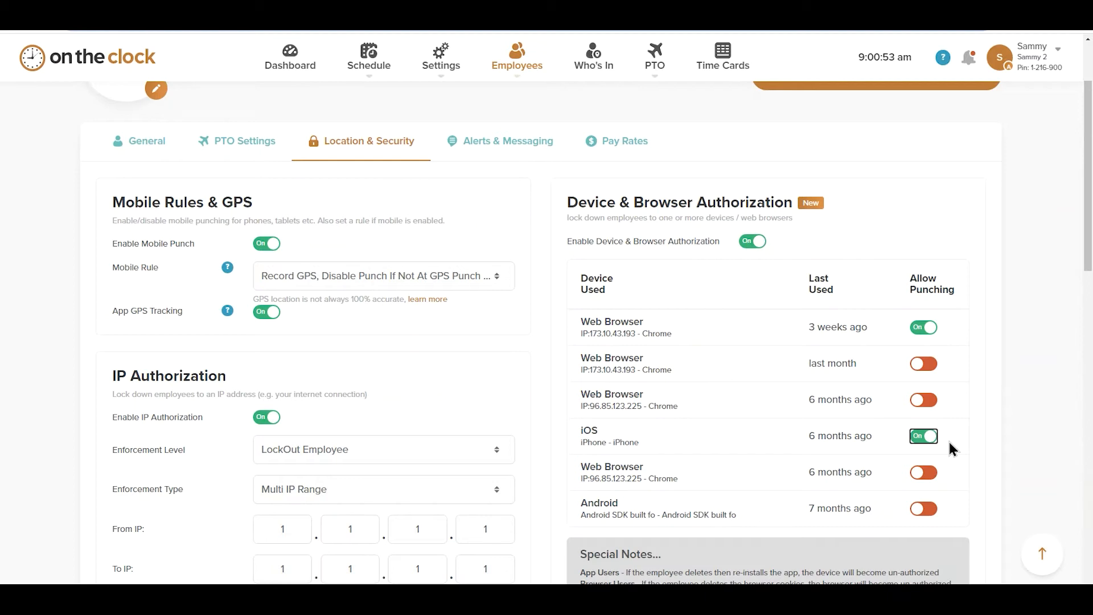
# Disallow punching from the iPhone and the most recent web browser, and turn off Device & Browser Authorization.
pyautogui.click(920, 437)
pyautogui.click(920, 329)
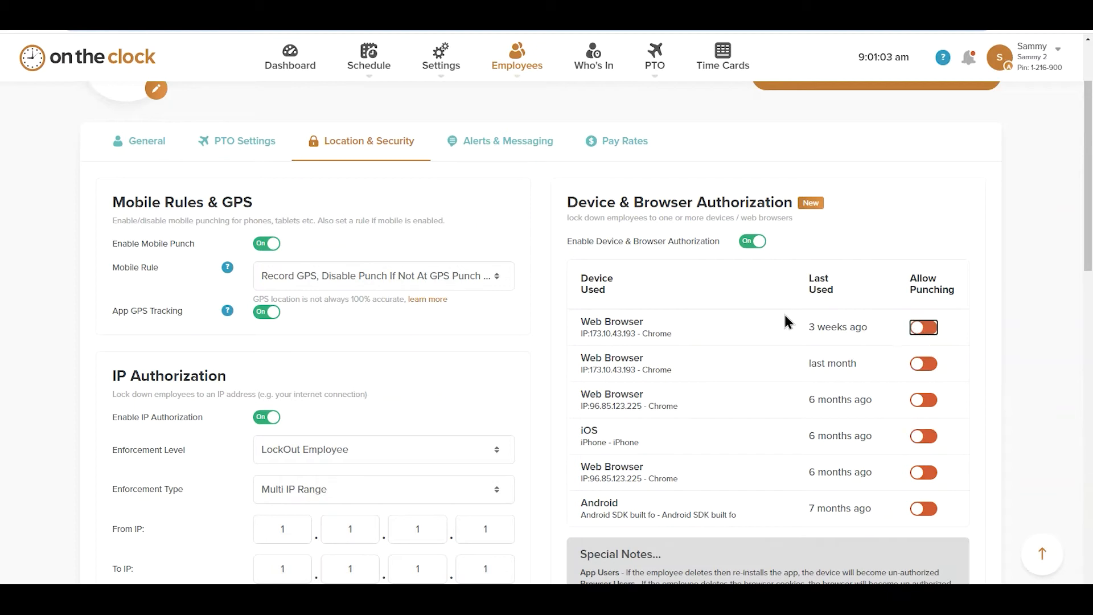
pyautogui.scroll(-1, 785, 318)
pyautogui.scroll(-1, 786, 322)
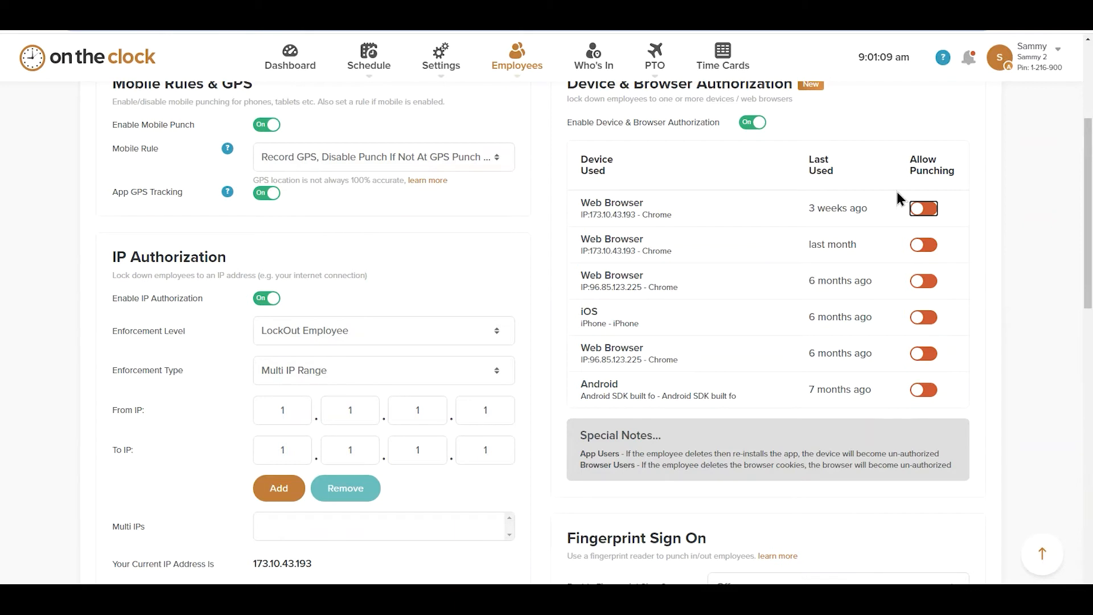
pyautogui.click(924, 318)
pyautogui.click(921, 319)
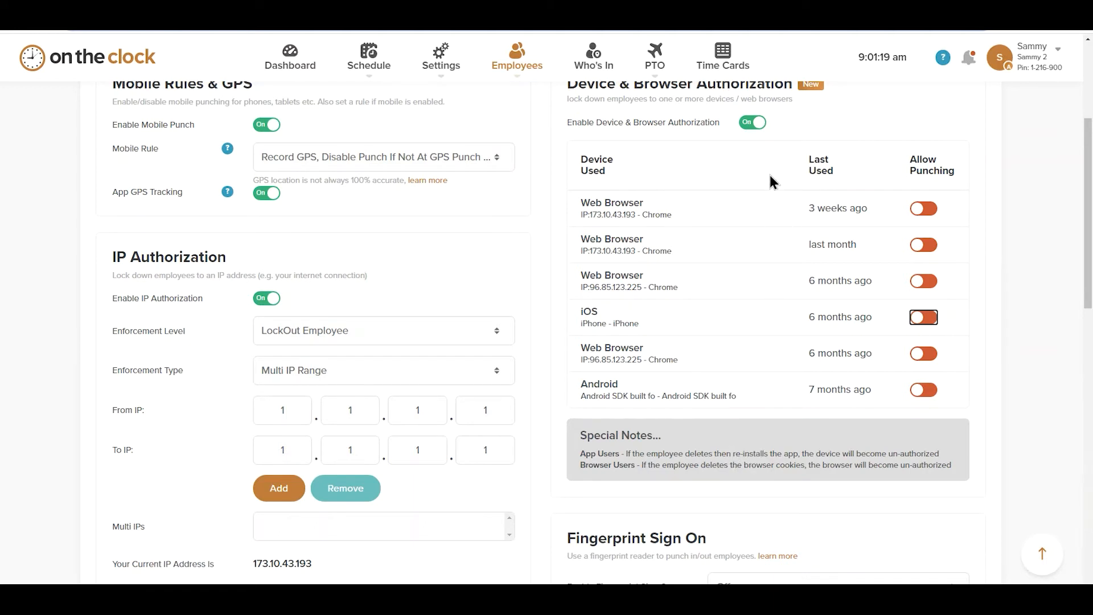
pyautogui.click(746, 129)
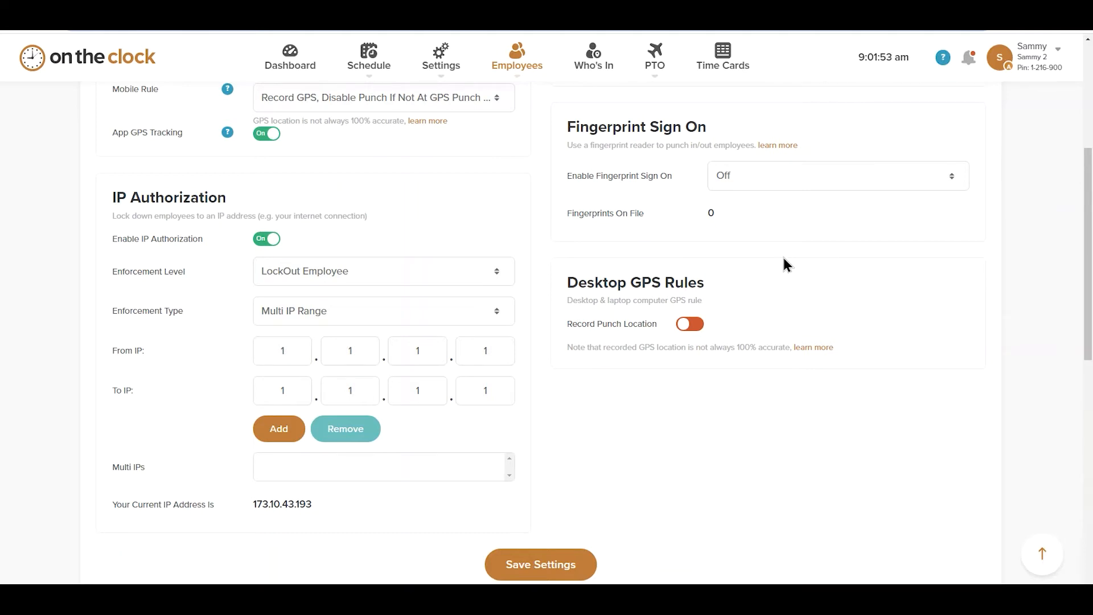
# Turn Record Punch Location on under Desktop GPS Rules and switch it back off.
pyautogui.scroll(-1, 785, 265)
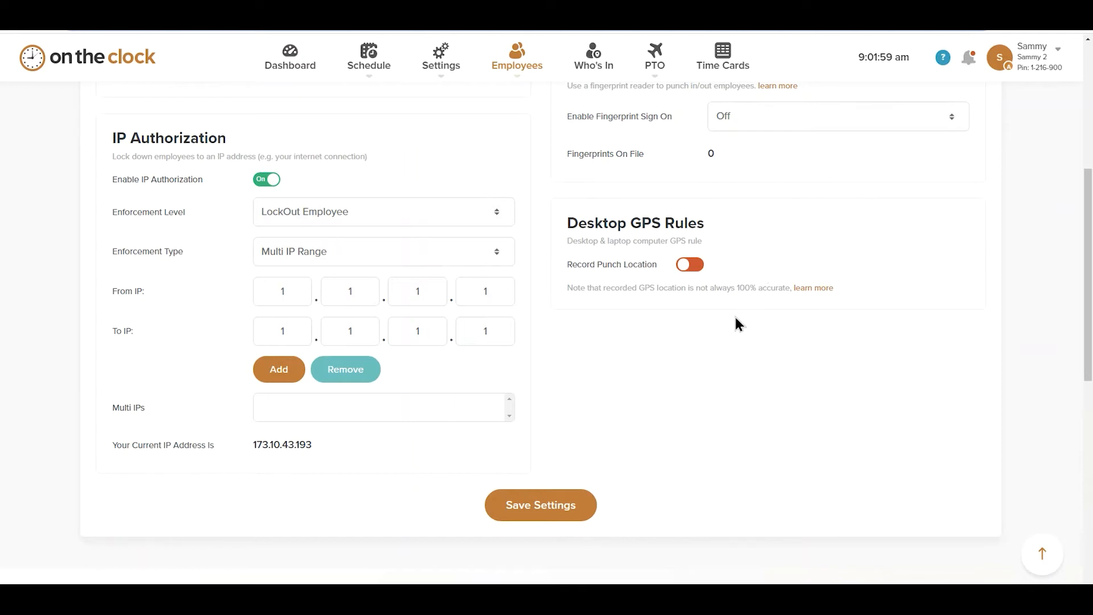
pyautogui.click(688, 265)
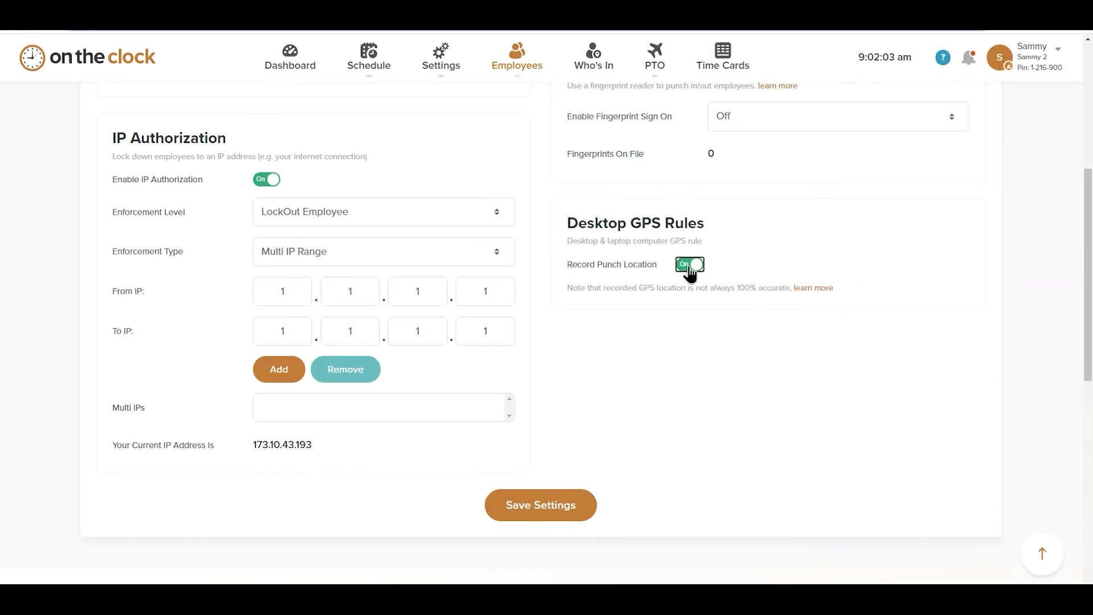
pyautogui.click(689, 265)
# Open the employee's Alerts & Messaging settings and review the SMS message alert options.
pyautogui.scroll(5, 535, 347)
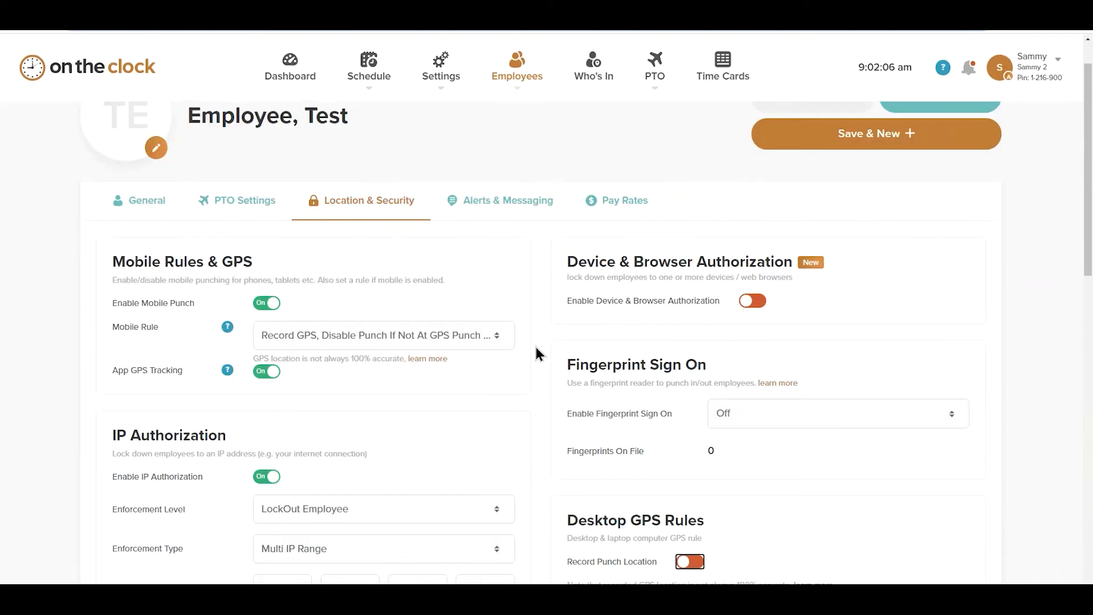
pyautogui.click(490, 202)
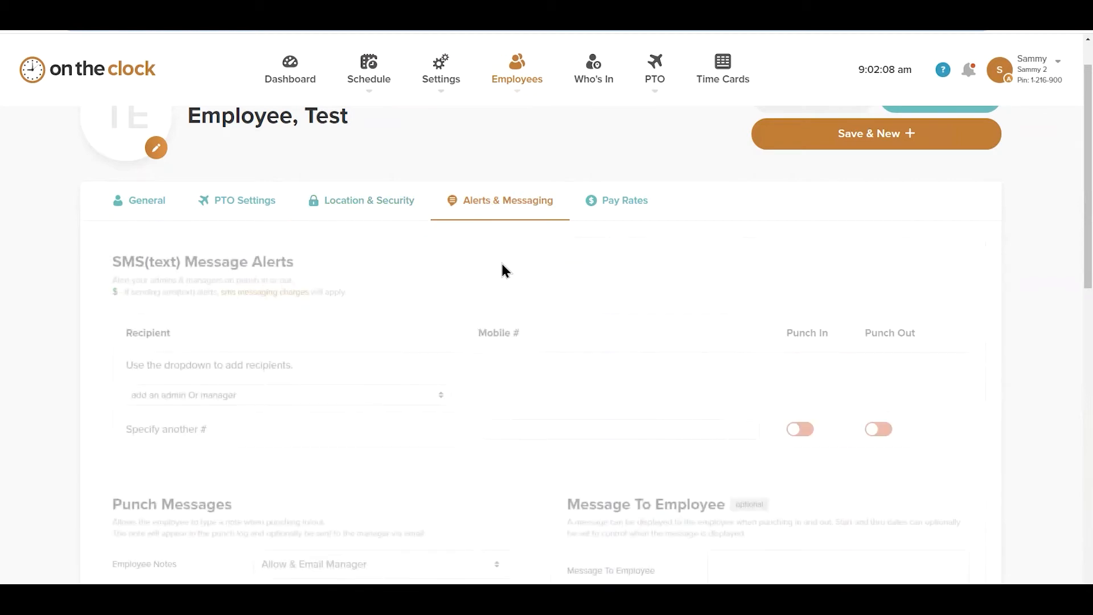
pyautogui.scroll(-1, 501, 270)
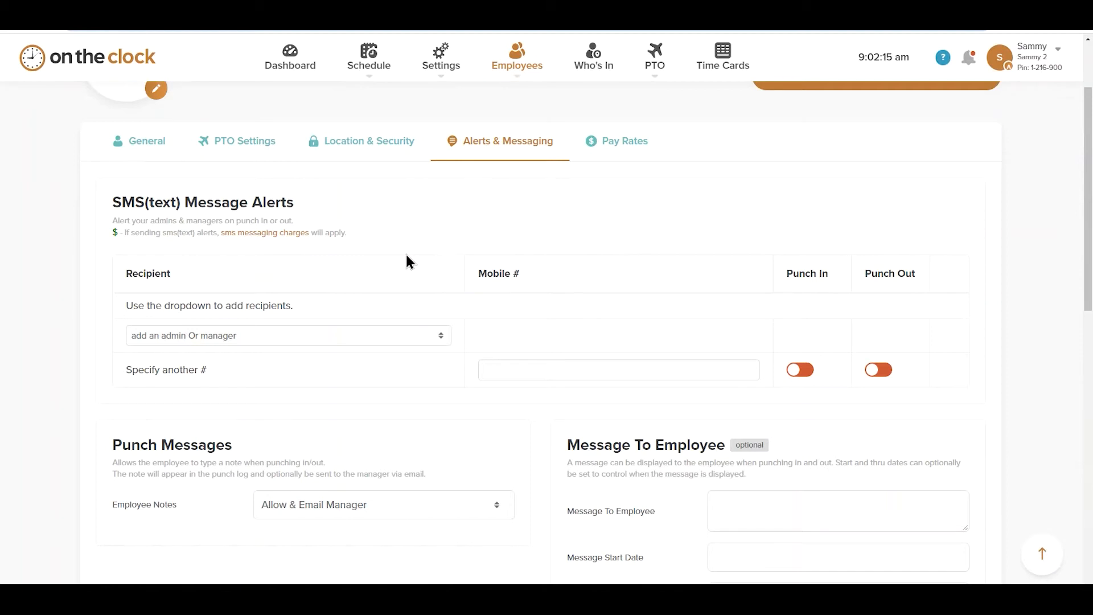
pyautogui.scroll(-1, 406, 259)
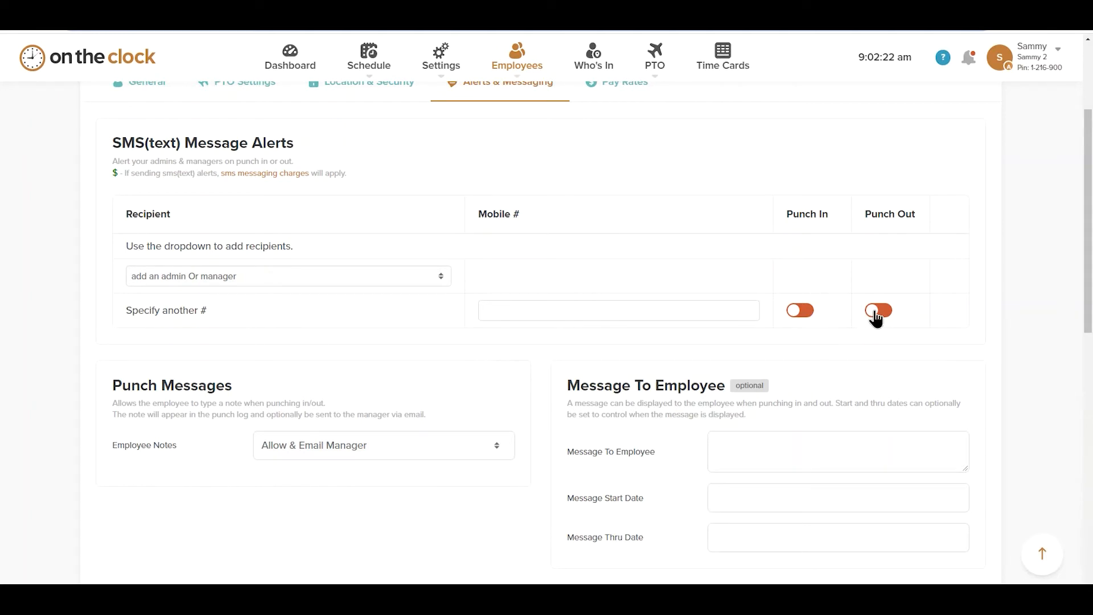
# Turn on the Punch In and Punch Out alerts for Specify another #, and switch both back off.
pyautogui.click(803, 313)
pyautogui.click(880, 313)
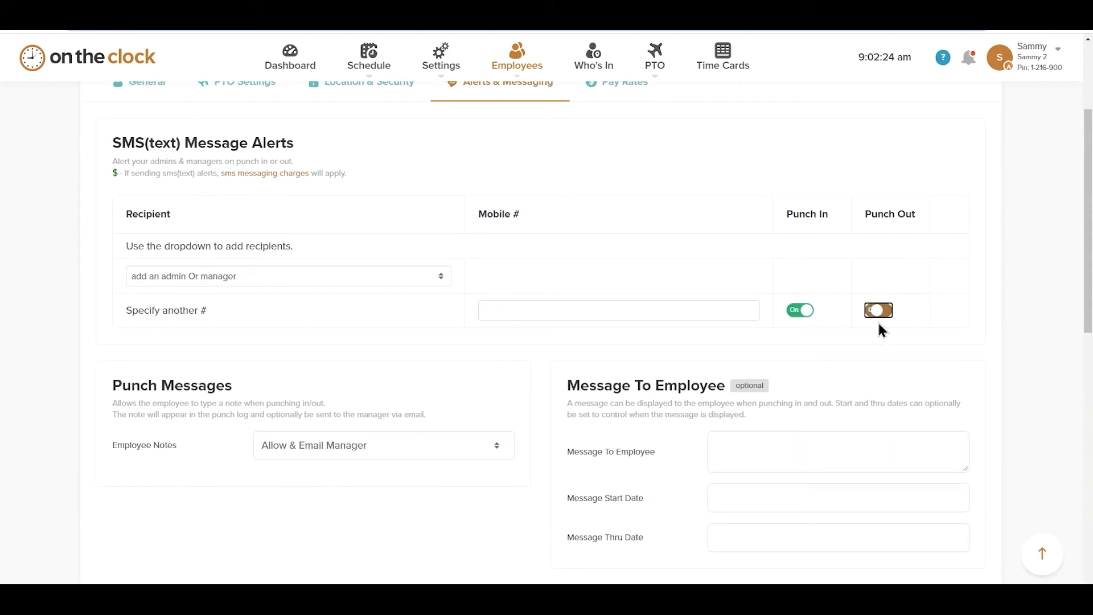
pyautogui.click(801, 312)
pyautogui.click(876, 312)
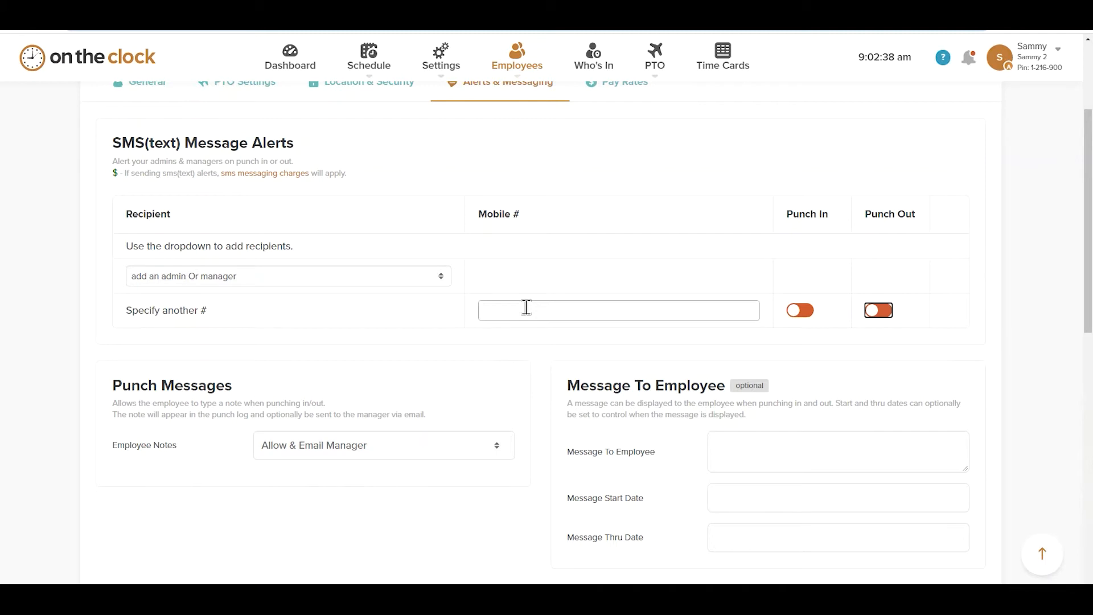
# Review the Employee Notes options under Punch Messages and the Message To Employee fields.
pyautogui.scroll(-3, 542, 230)
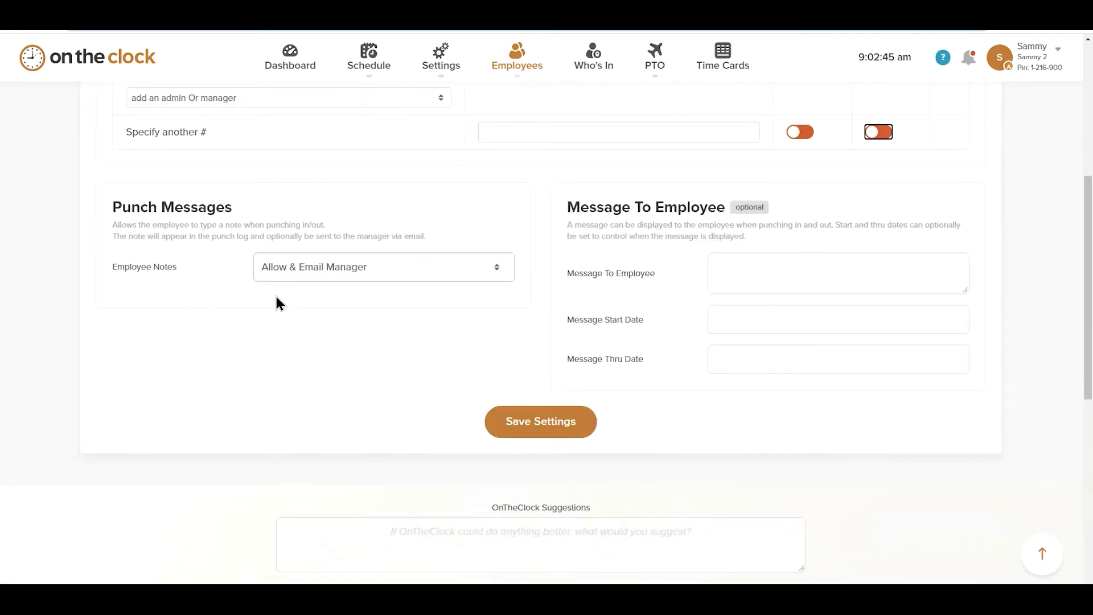
pyautogui.click(485, 273)
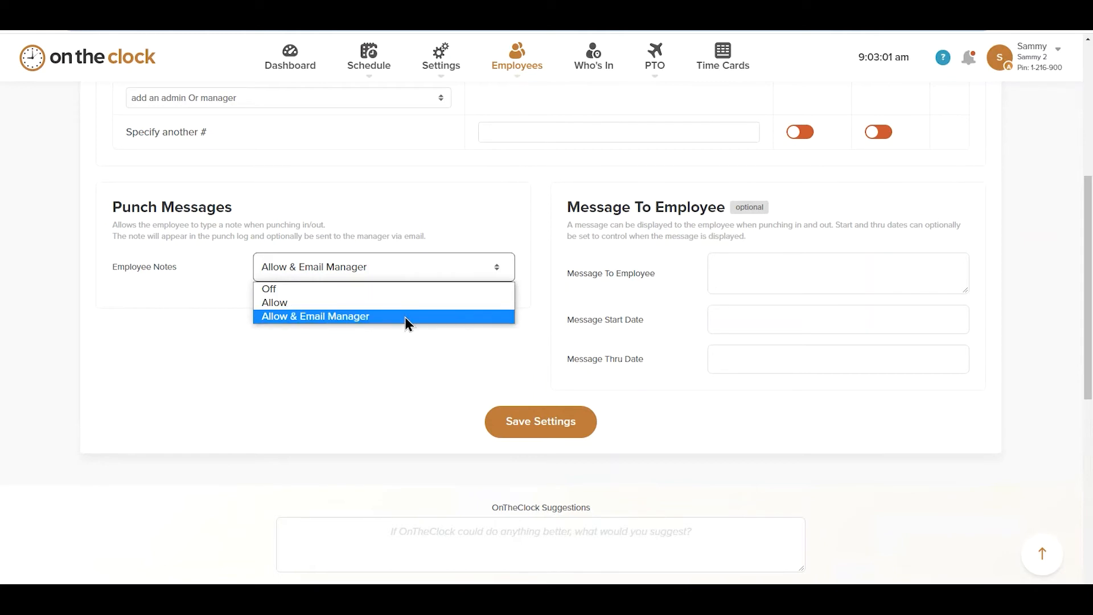
pyautogui.click(388, 356)
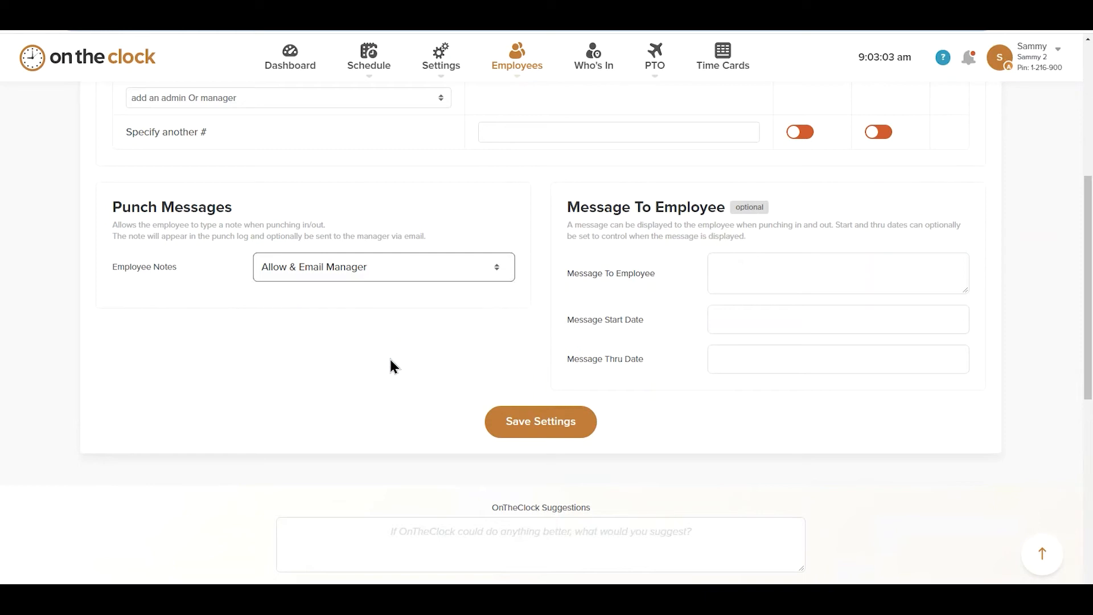
pyautogui.click(719, 292)
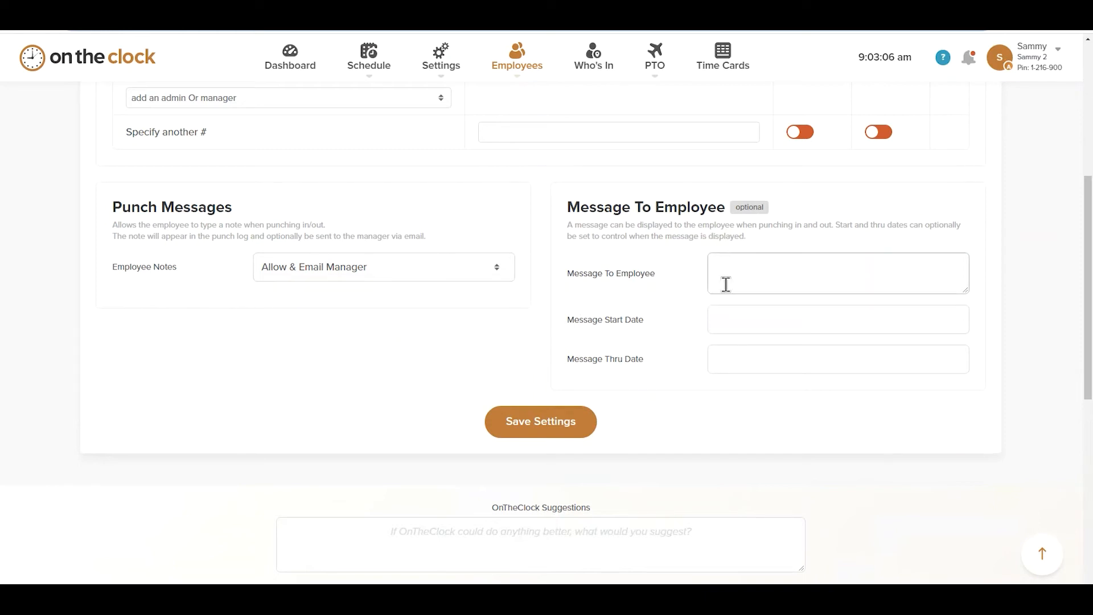
pyautogui.click(742, 281)
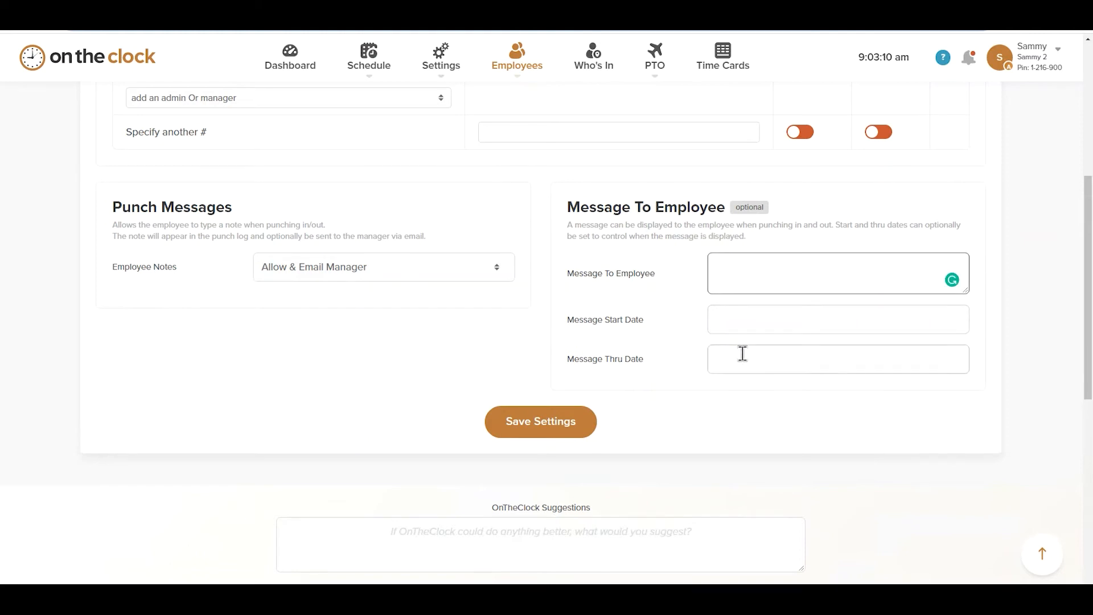
pyautogui.click(660, 397)
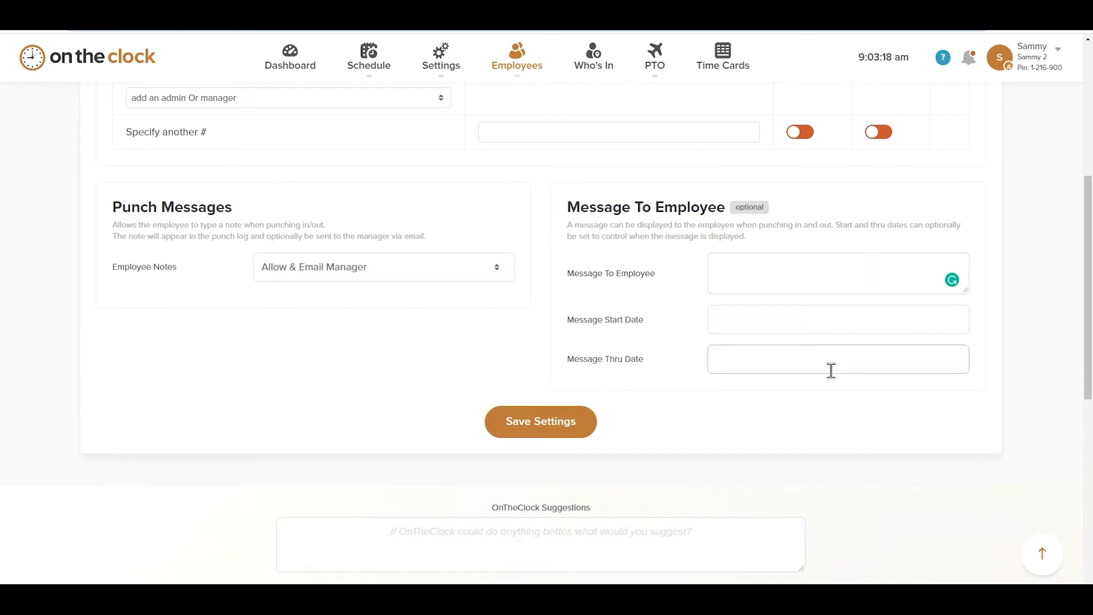
# Open the employee's Pay Rates settings to review the regular, overtime and PTO pay rate fields.
pyautogui.scroll(6, 712, 383)
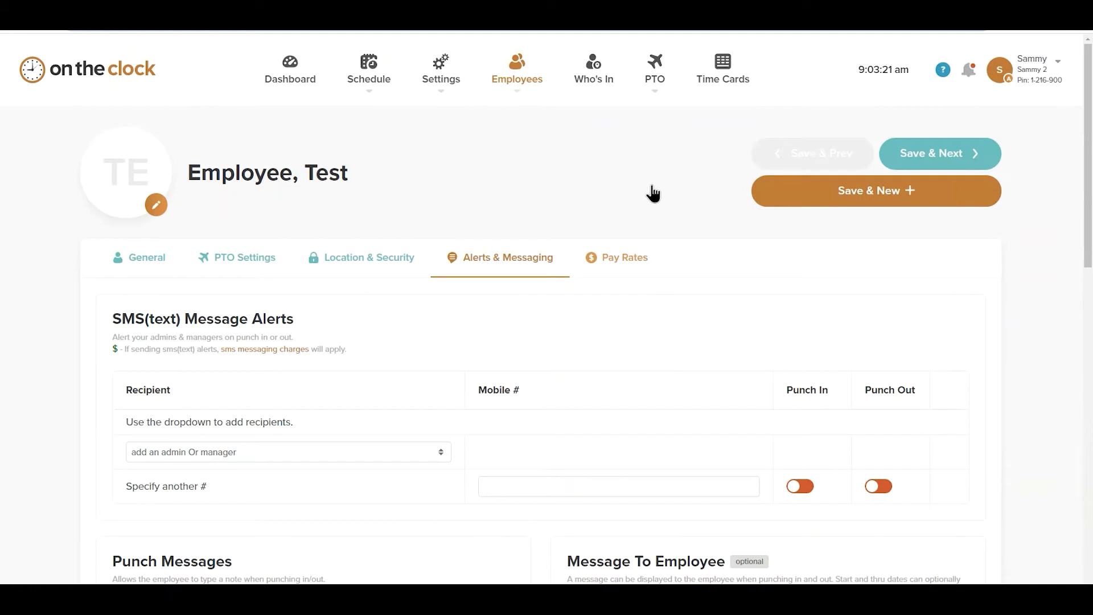
pyautogui.click(611, 261)
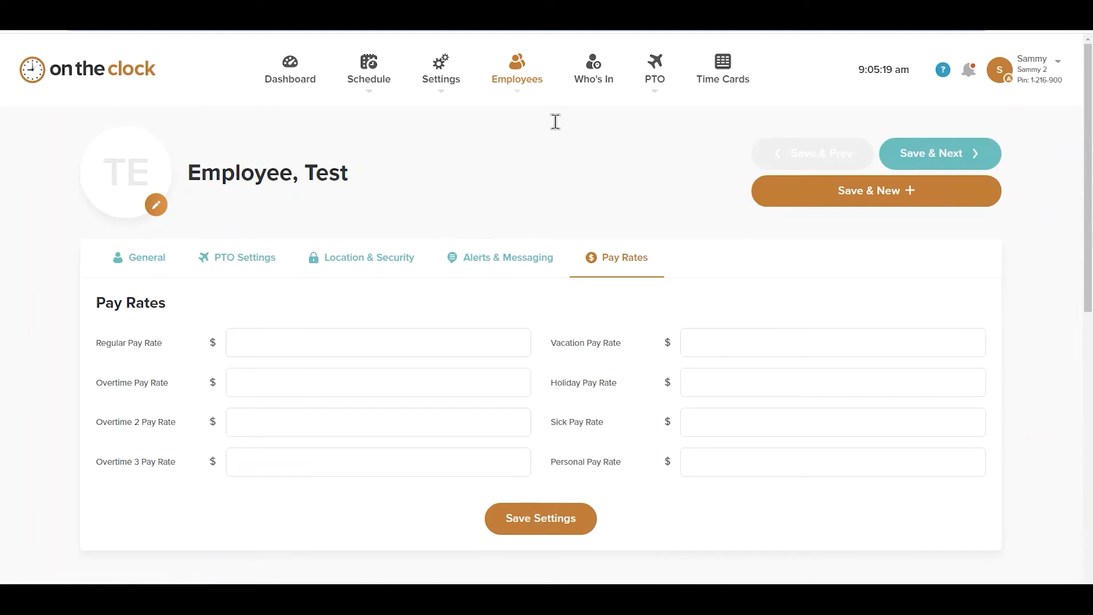
# Open Current PTO & Requests and review the test employee's PTO balances and summary of used hours.
pyautogui.click(652, 80)
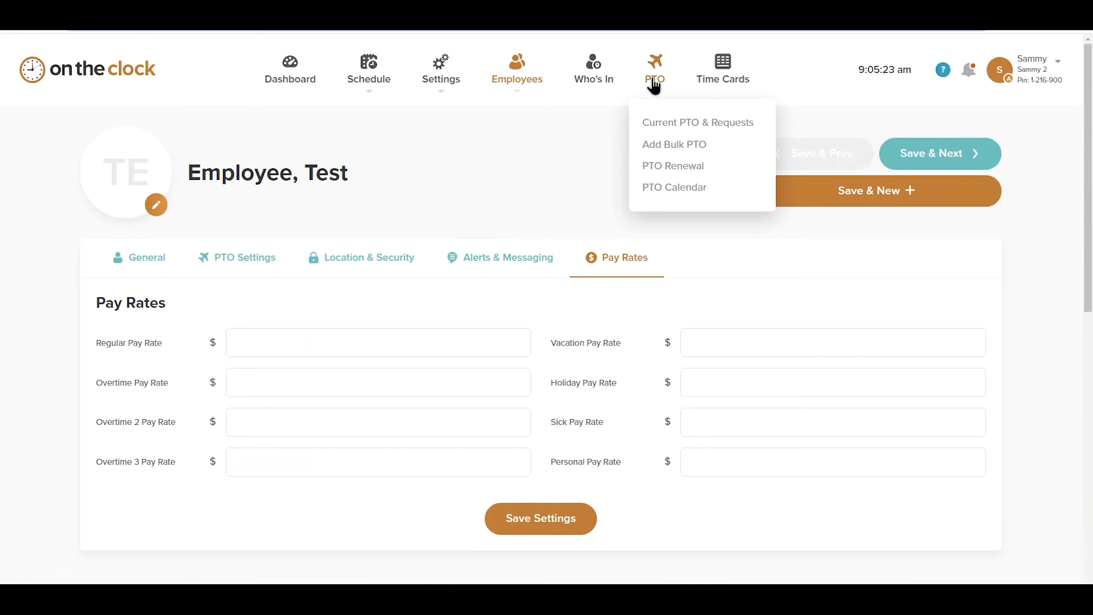
pyautogui.click(667, 122)
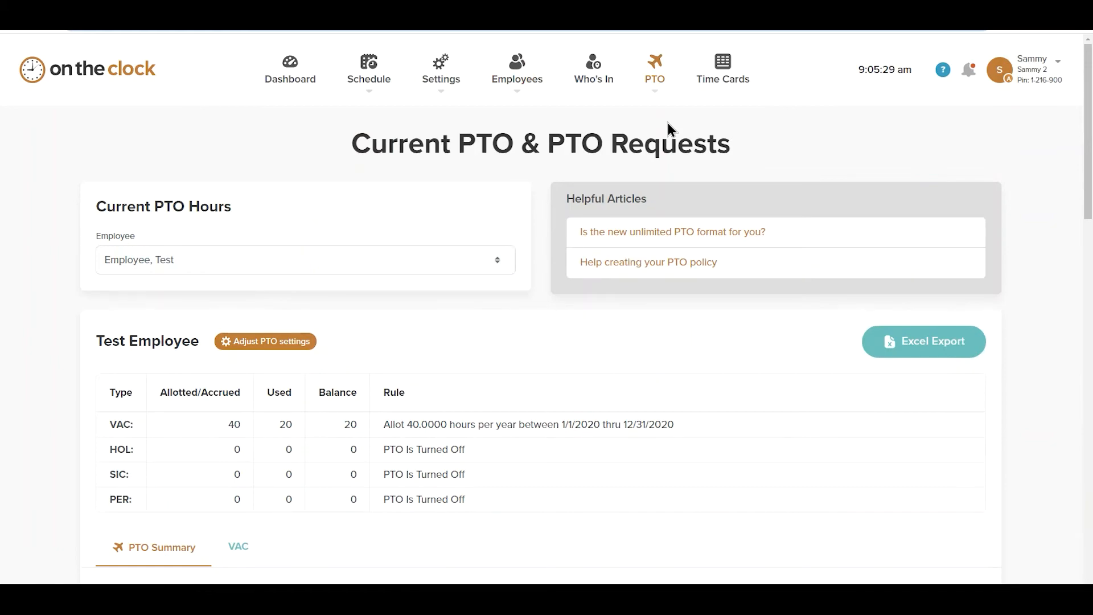
pyautogui.scroll(-2, 442, 231)
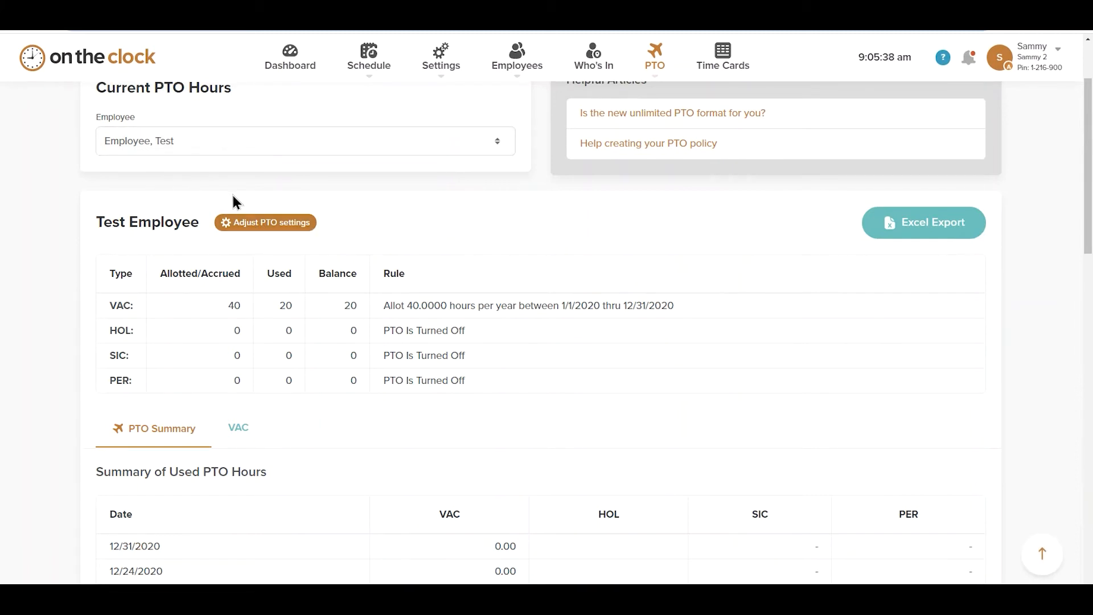
pyautogui.click(904, 227)
pyautogui.scroll(-1, 352, 357)
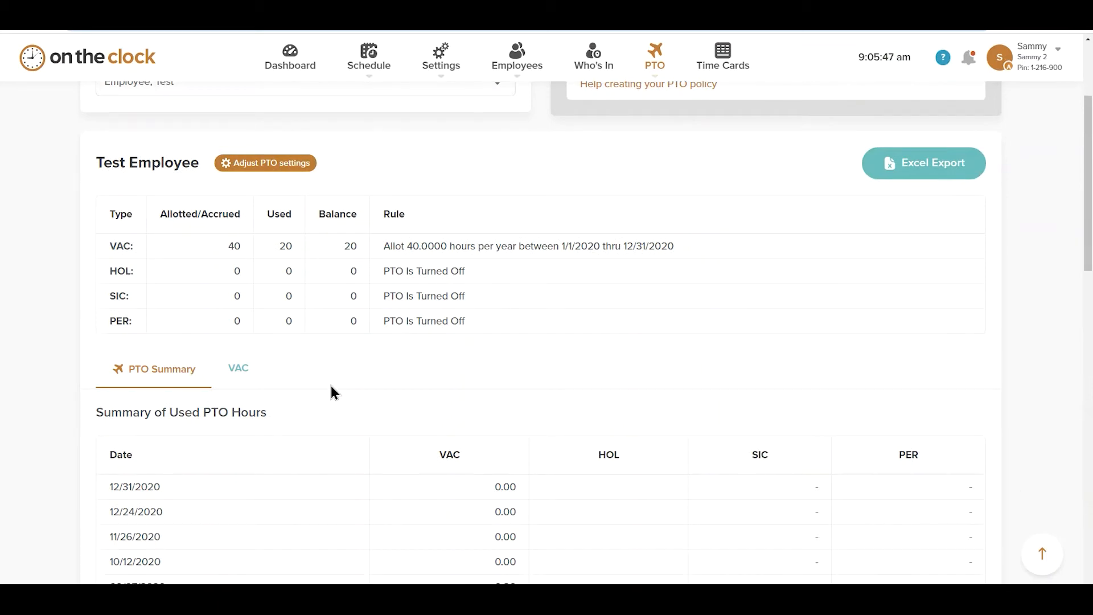
pyautogui.scroll(-3, 406, 340)
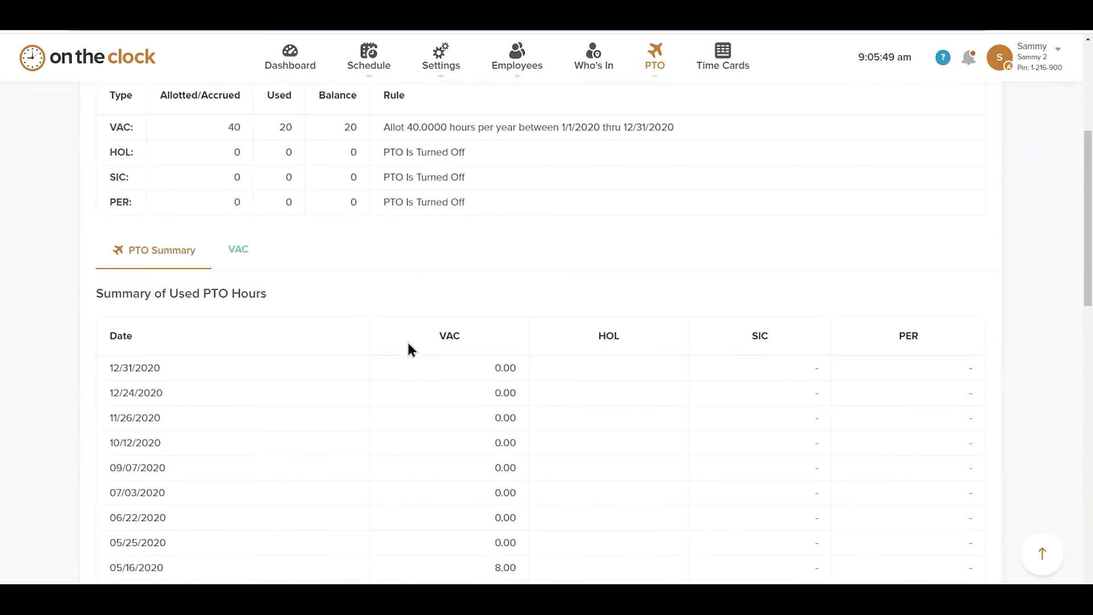
# Review the employee's VAC transaction history and the PTO Status filter options under PTO Requests.
pyautogui.click(251, 200)
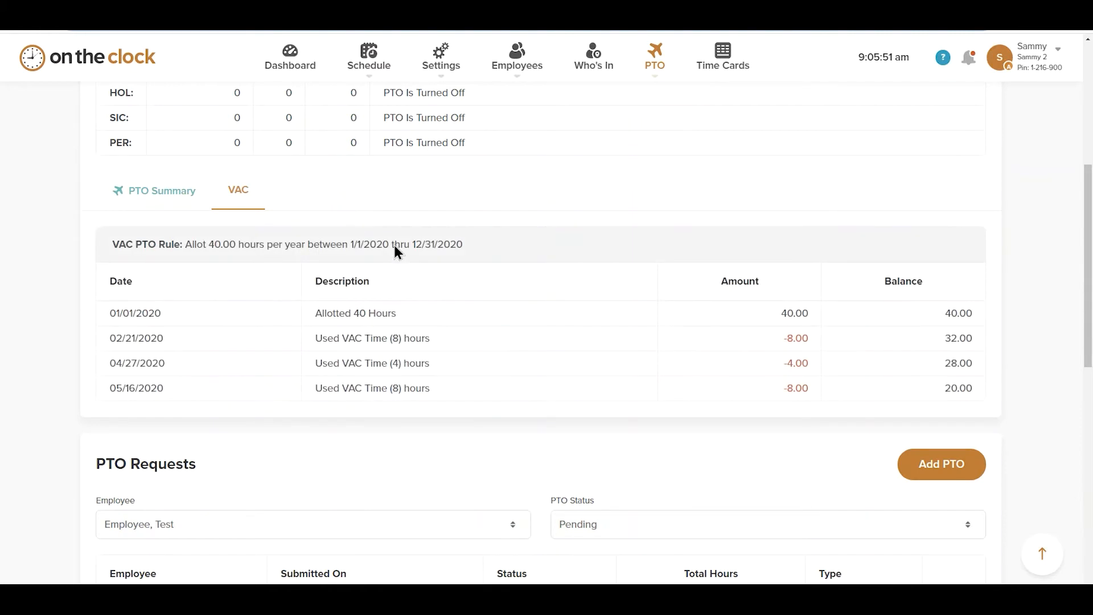
pyautogui.scroll(-1, 457, 340)
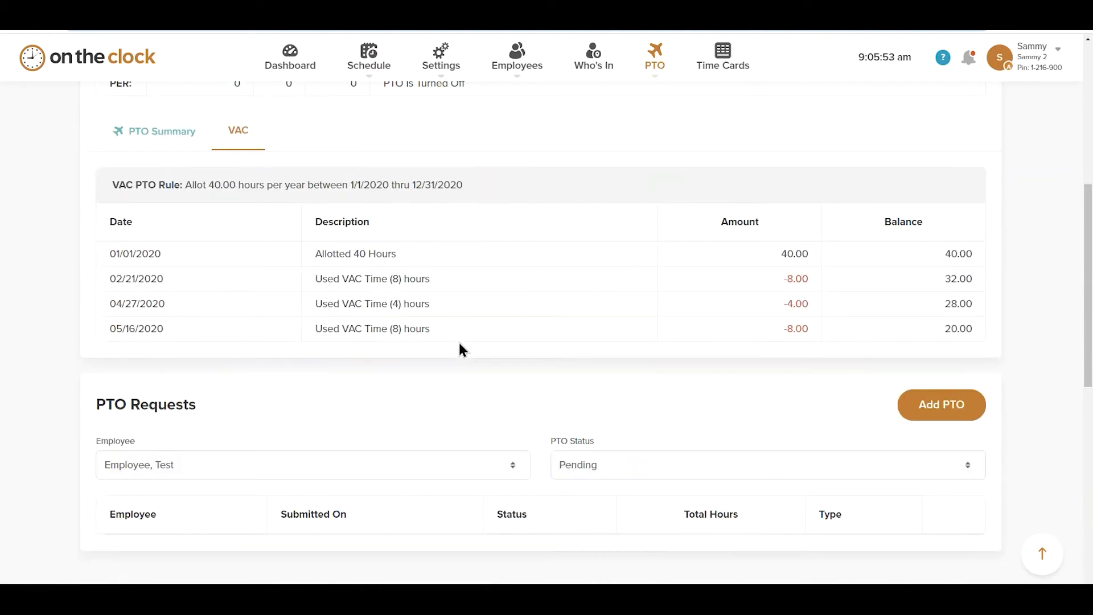
pyautogui.scroll(-2, 458, 340)
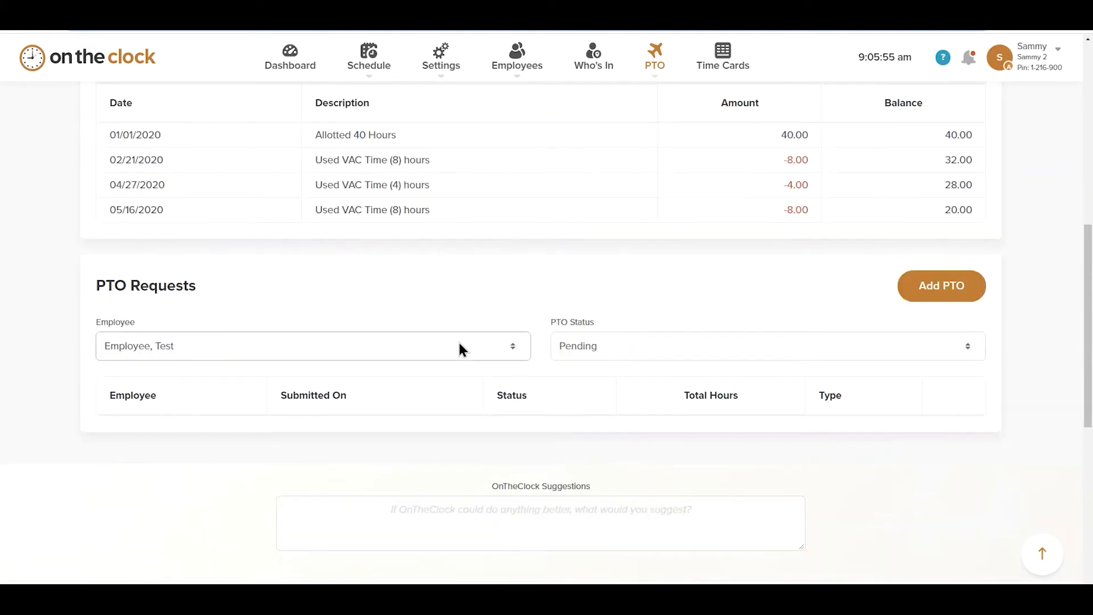
pyautogui.click(662, 343)
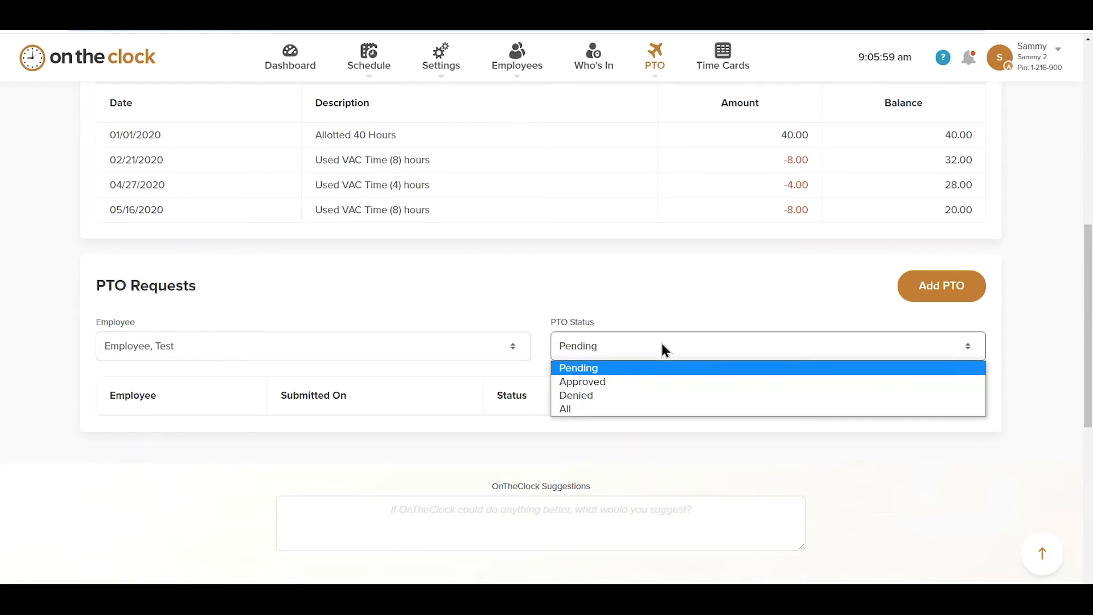
pyautogui.click(659, 316)
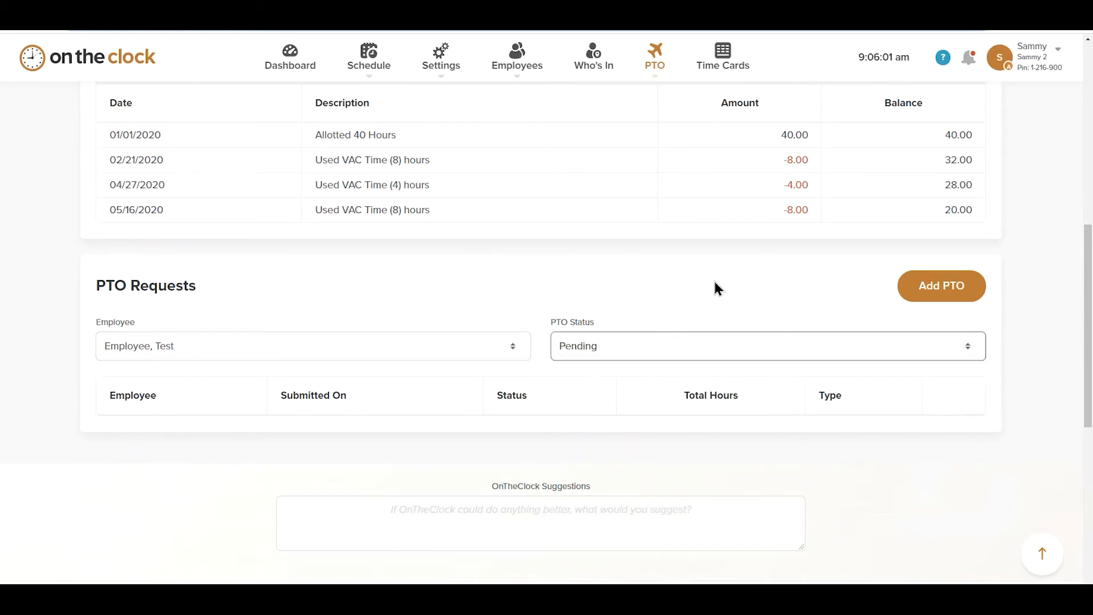
# Start a new PTO entry for the first test employee and set its type to VAC.
pyautogui.click(955, 295)
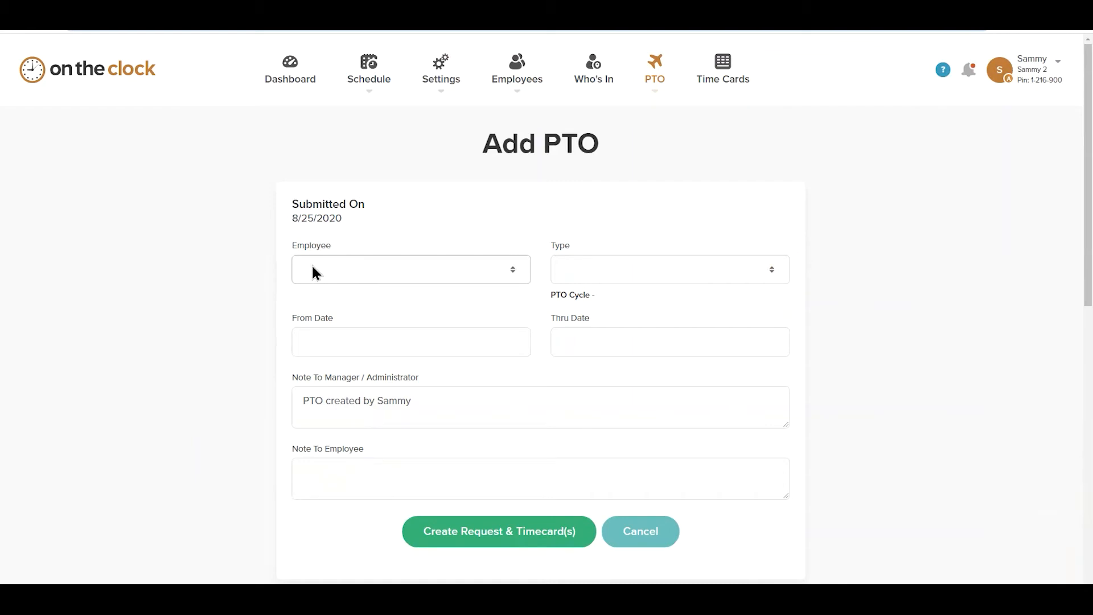
pyautogui.scroll(-1, 312, 270)
pyautogui.click(500, 203)
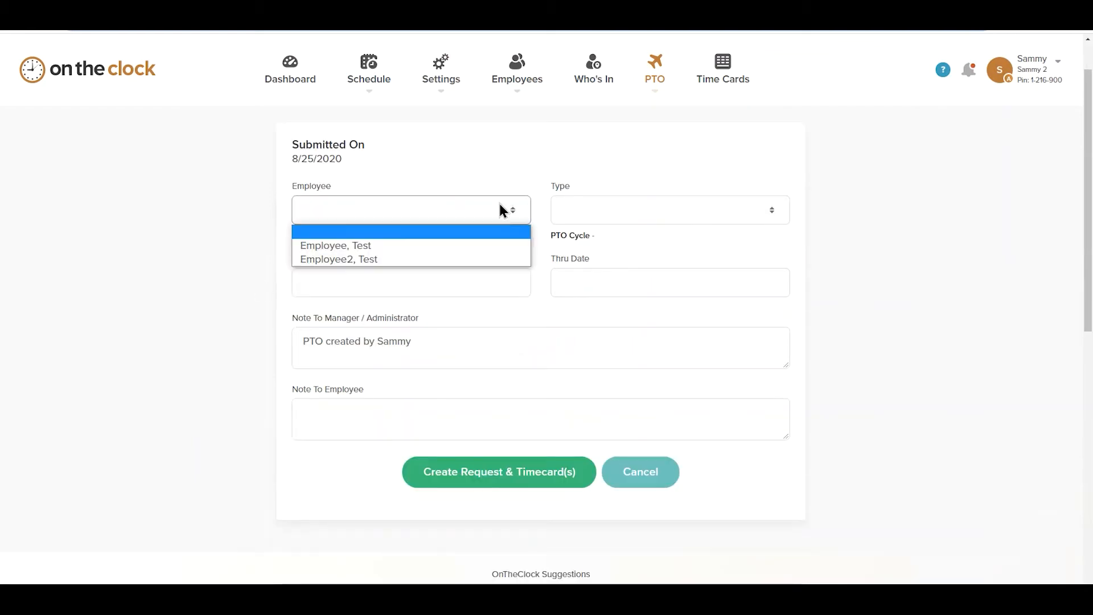
pyautogui.click(395, 246)
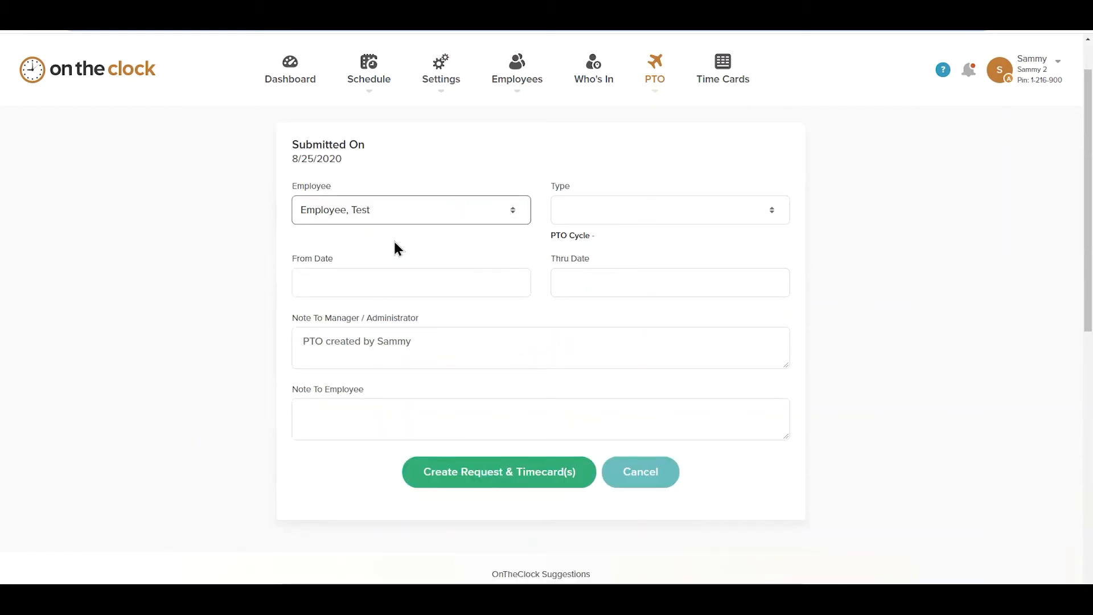
pyautogui.click(642, 211)
pyautogui.scroll(-2, 383, 382)
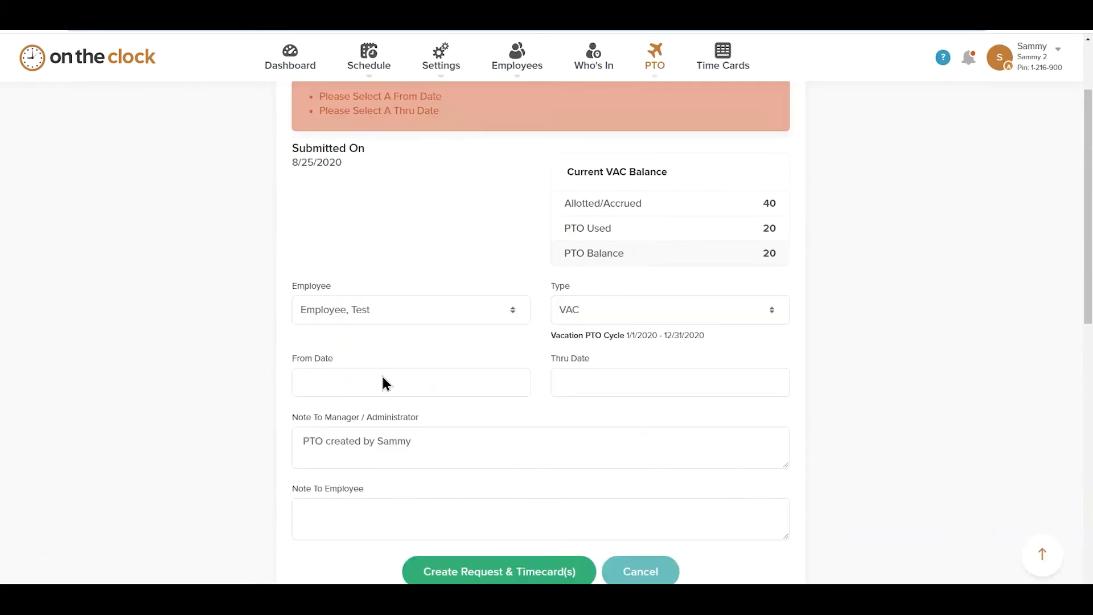
pyautogui.scroll(-1, 381, 378)
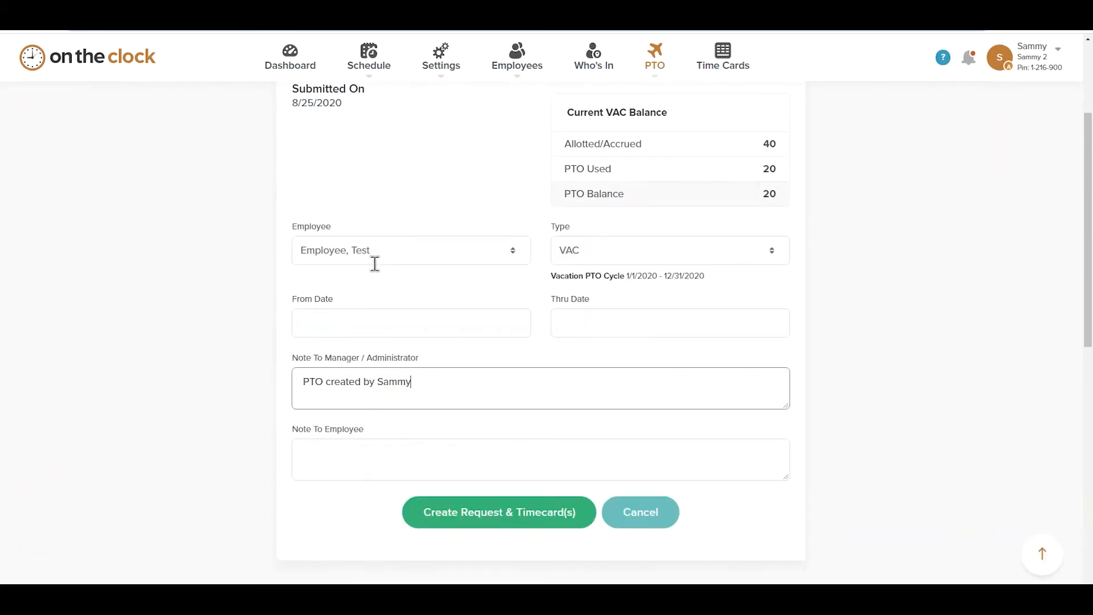
# Set the PTO request's date range to 8/25/2020 and review its daily hours, unpaid time option and manager note.
pyautogui.click(373, 322)
pyautogui.click(357, 482)
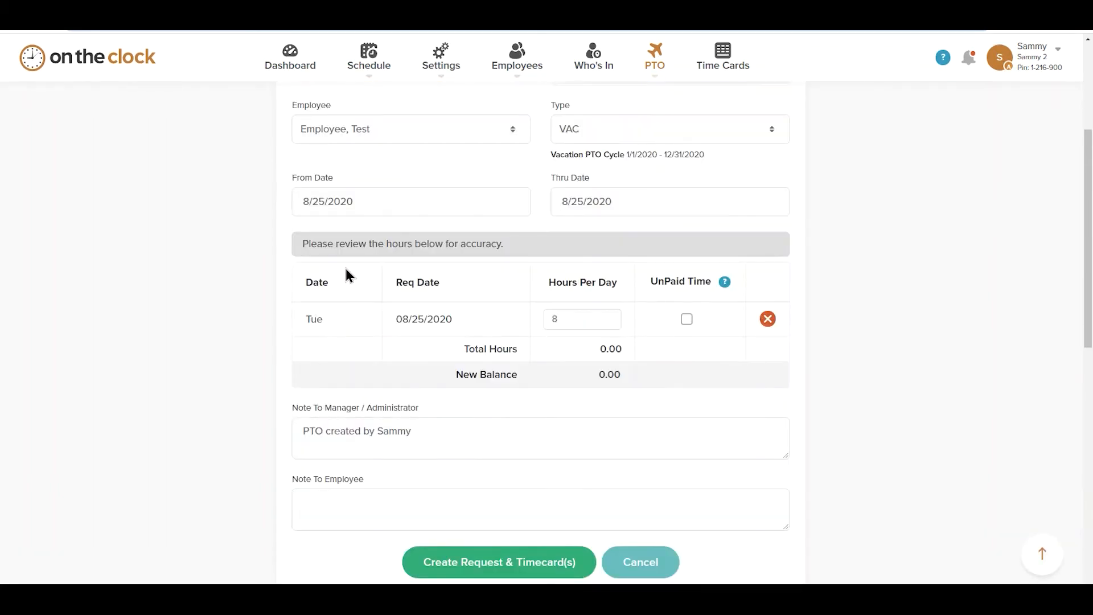
pyautogui.click(578, 322)
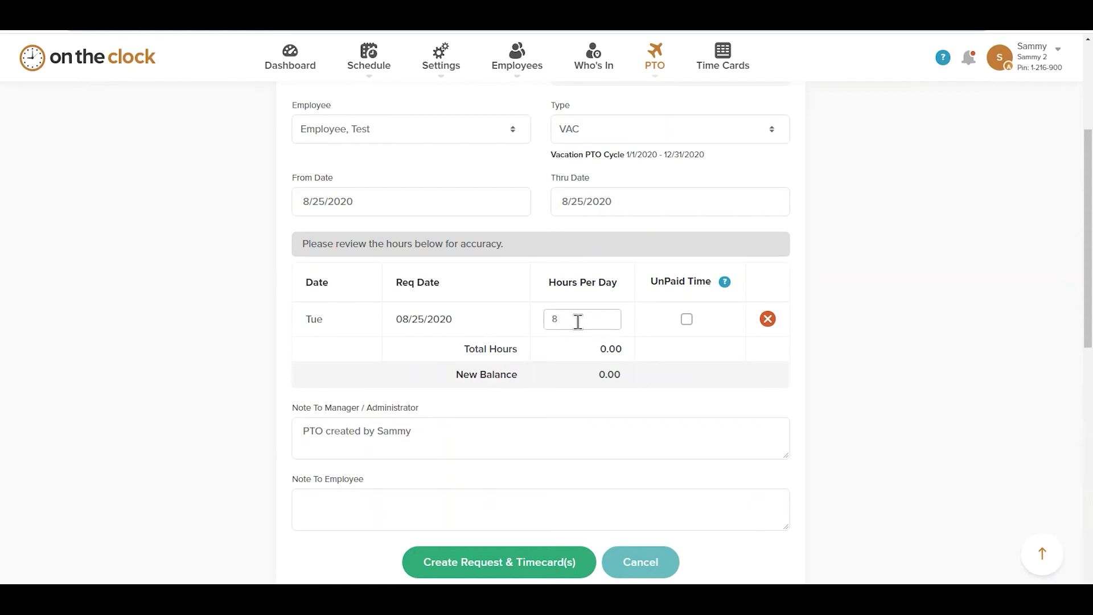
pyautogui.click(686, 319)
pyautogui.scroll(-1, 485, 366)
pyautogui.click(486, 367)
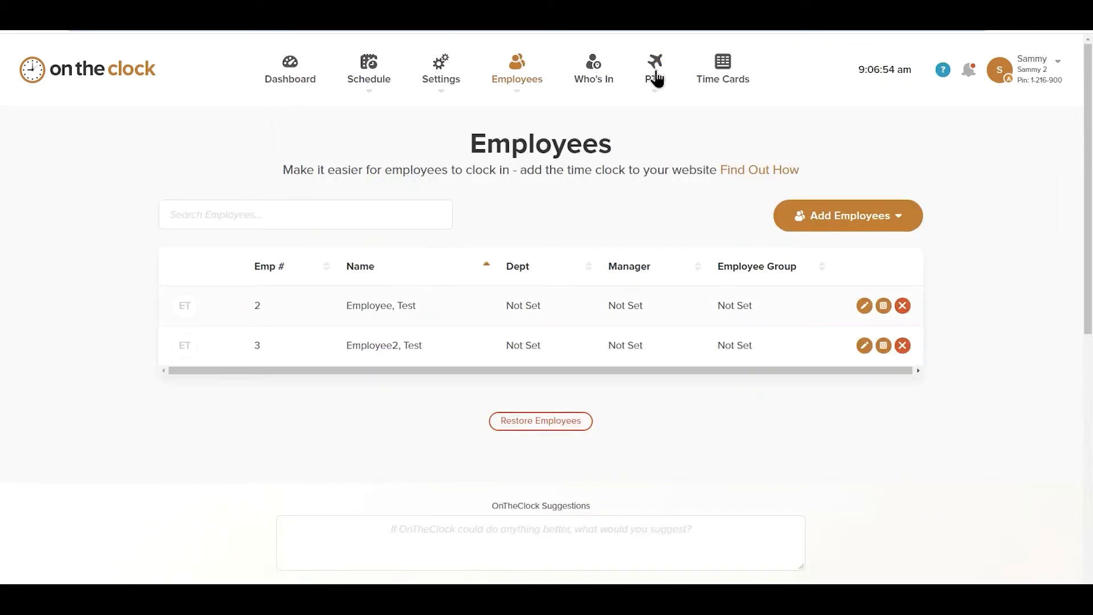
# Open Add Bulk PTO with the first test employee selected and set the year to 2020.
pyautogui.click(658, 79)
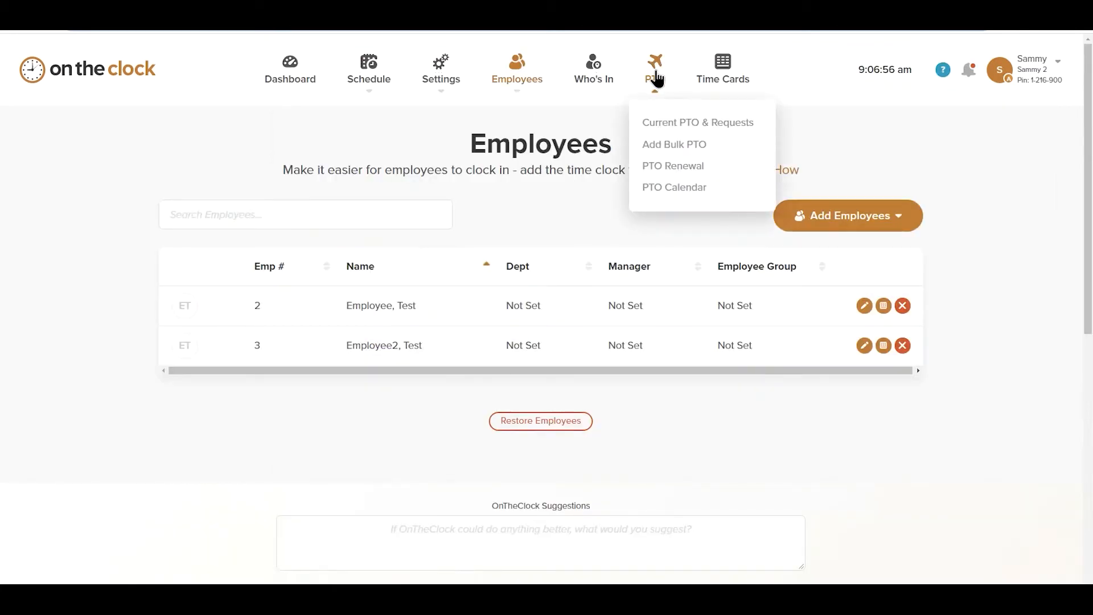
pyautogui.click(667, 145)
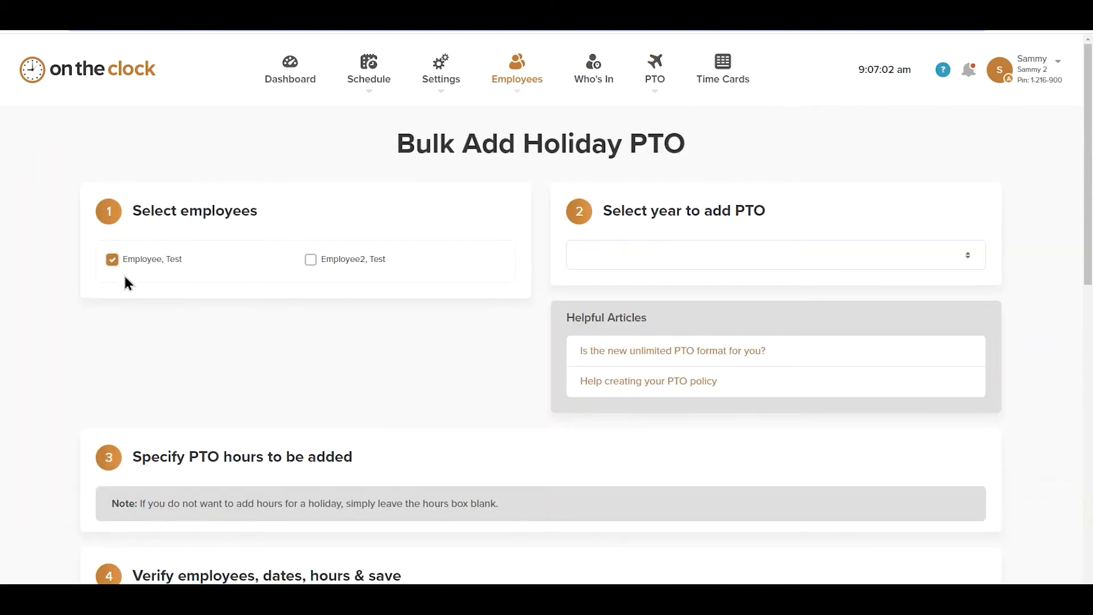
pyautogui.click(603, 254)
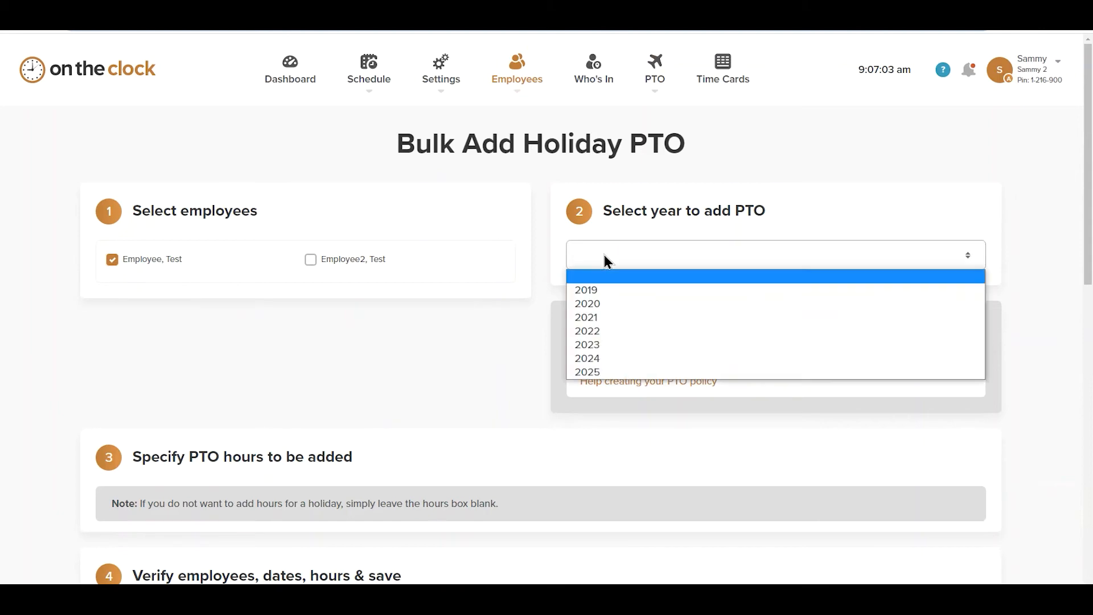
pyautogui.click(589, 305)
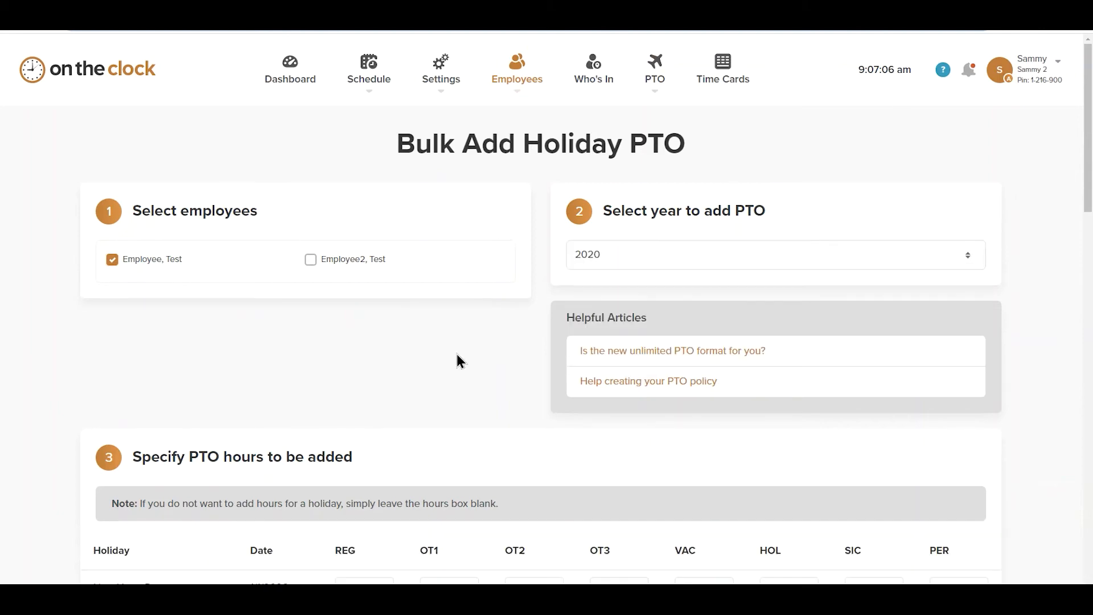
# Review the holiday PTO hours grid, including the HOL column, the custom date rows and the save section.
pyautogui.scroll(-3, 455, 354)
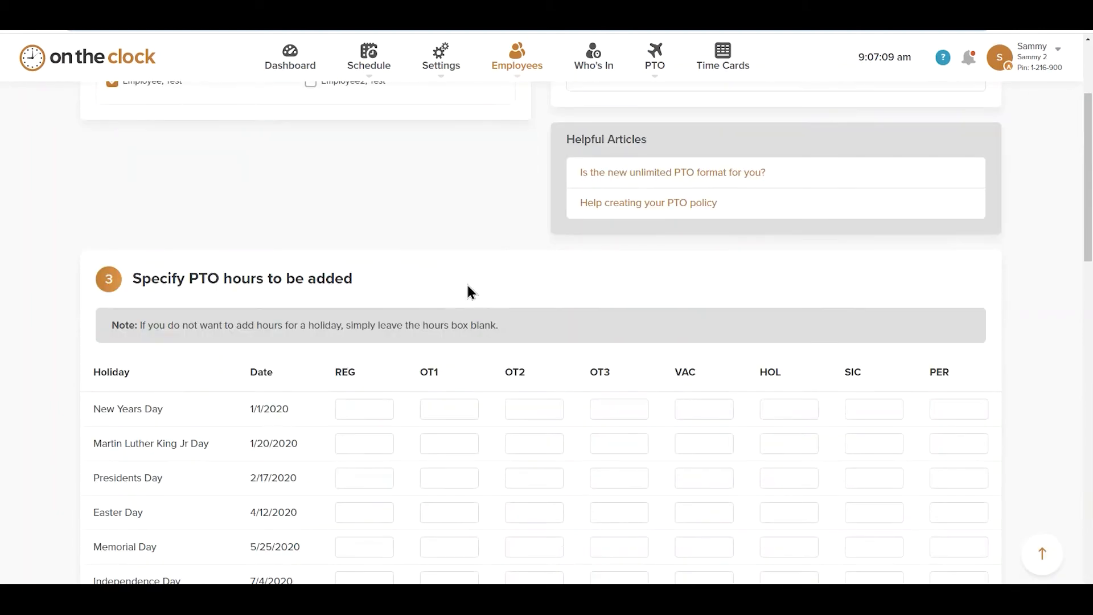
pyautogui.scroll(-3, 467, 285)
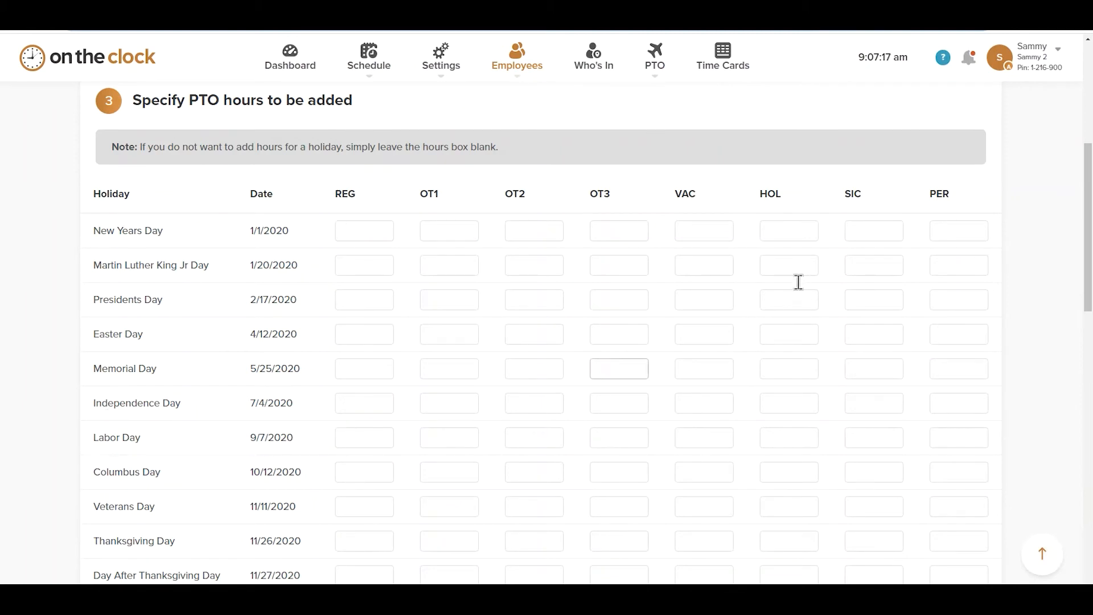
pyautogui.click(796, 234)
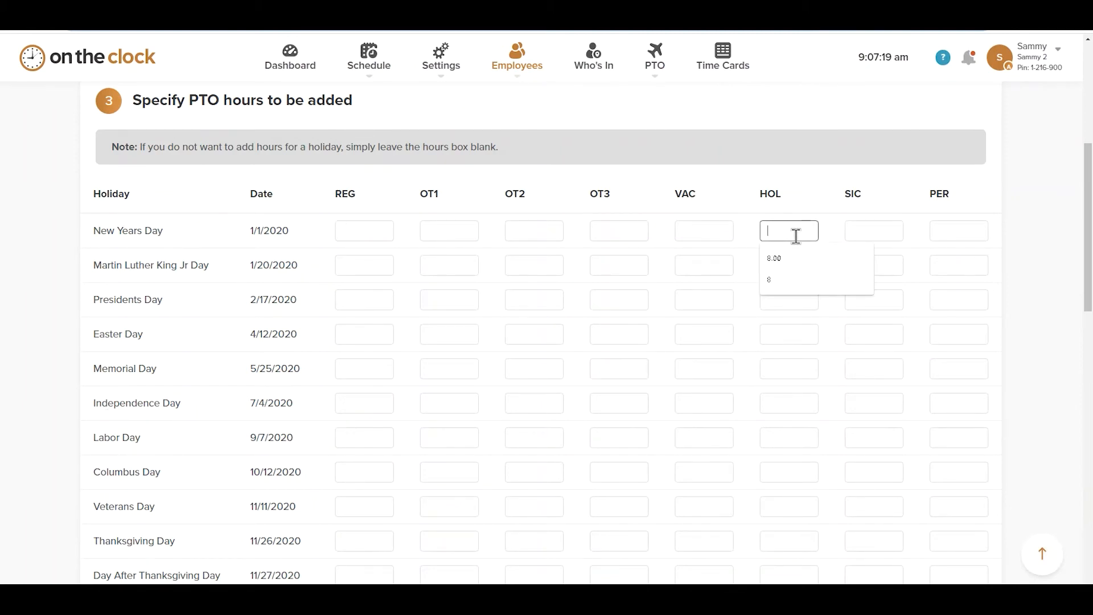
pyautogui.click(717, 170)
pyautogui.scroll(-8, 712, 176)
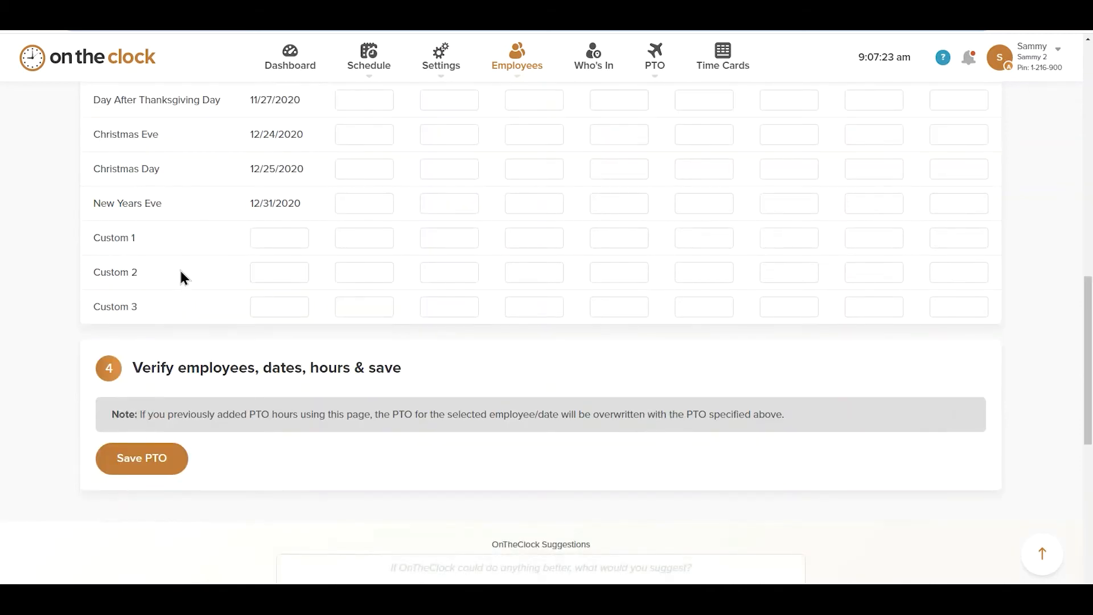
pyautogui.scroll(-3, 97, 254)
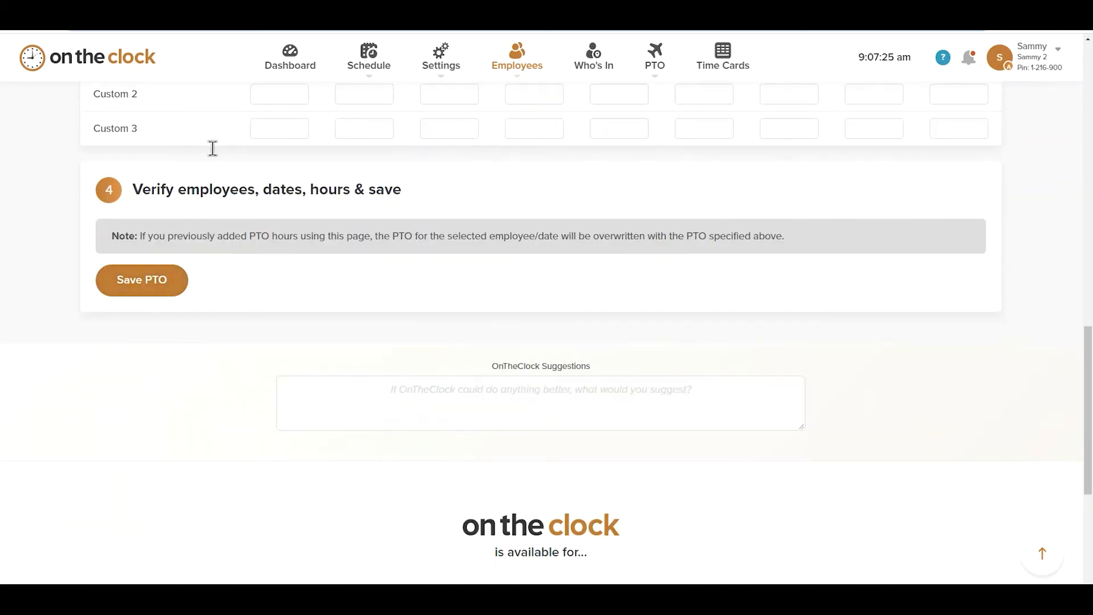
pyautogui.click(149, 283)
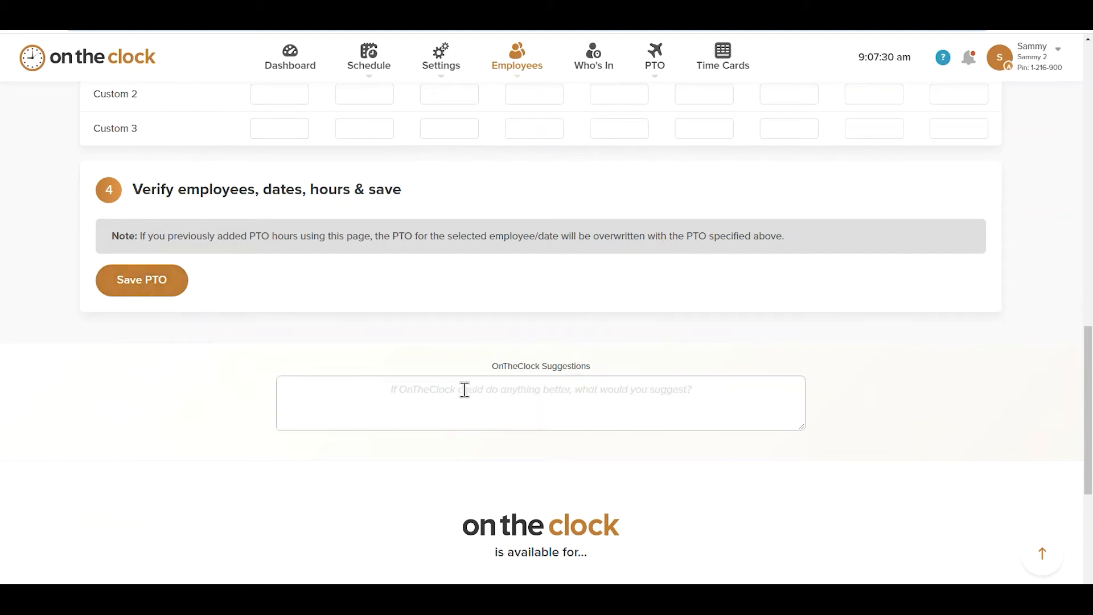
# Open PTO Renewal, set Due For Renewal to All (All Employees), and review the vacation PTO results.
pyautogui.click(655, 89)
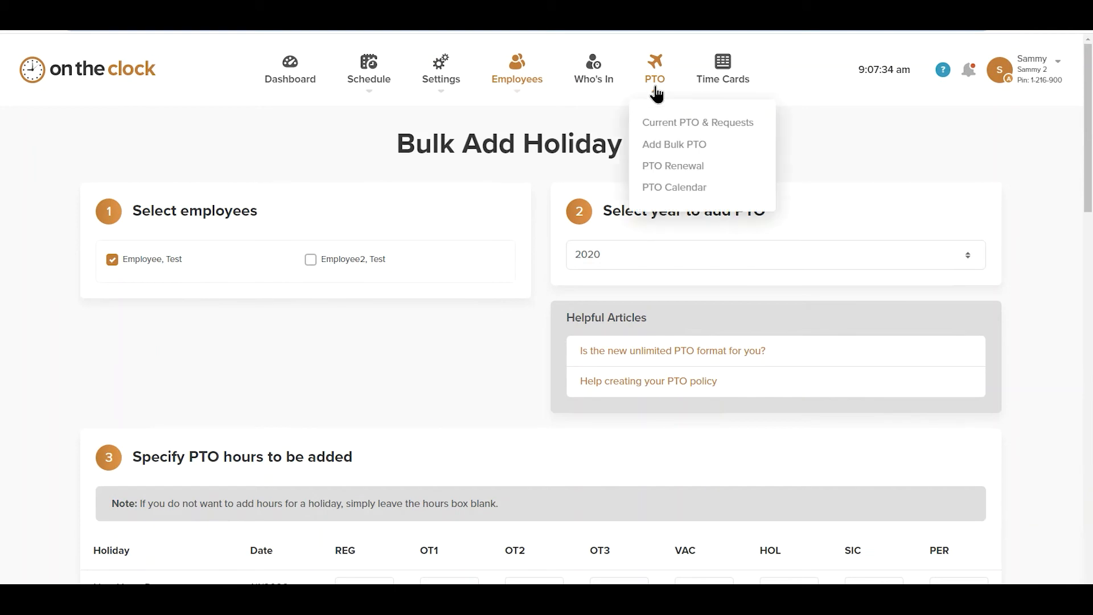
pyautogui.click(658, 165)
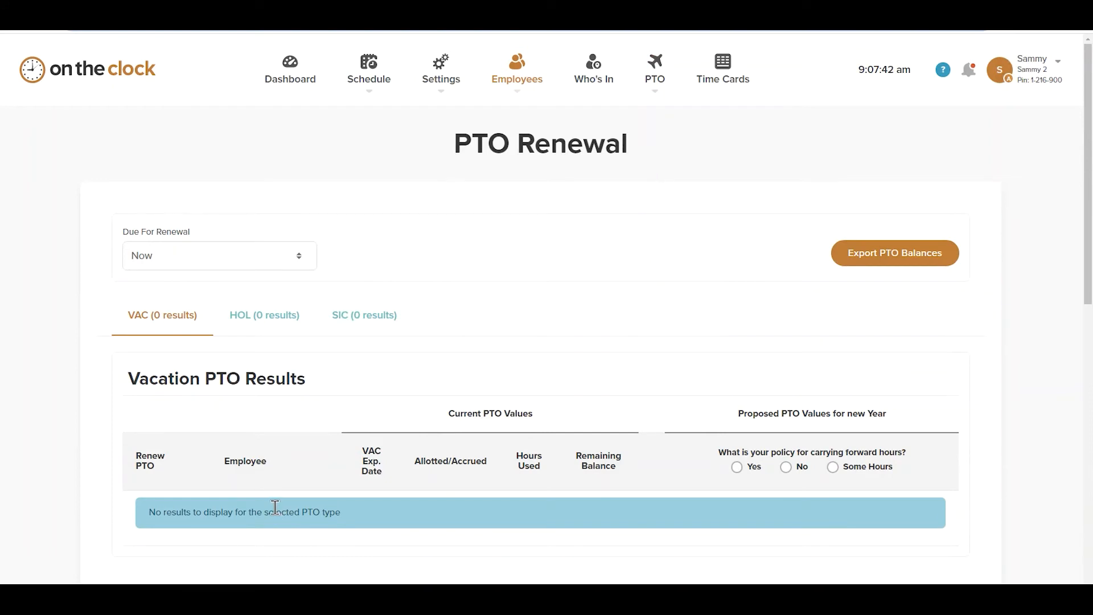
pyautogui.click(302, 255)
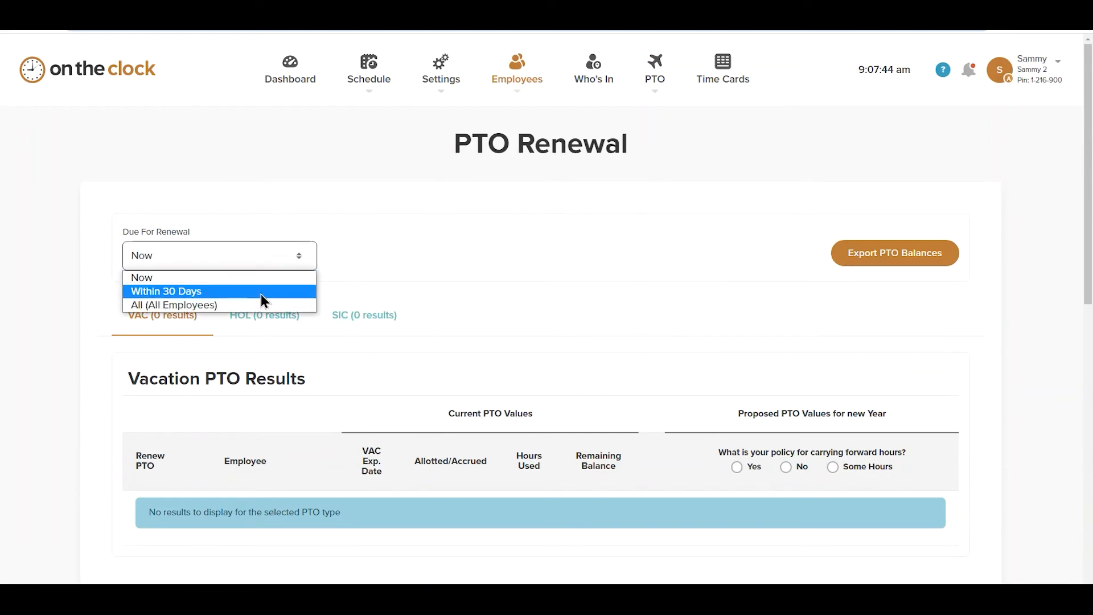
pyautogui.click(244, 305)
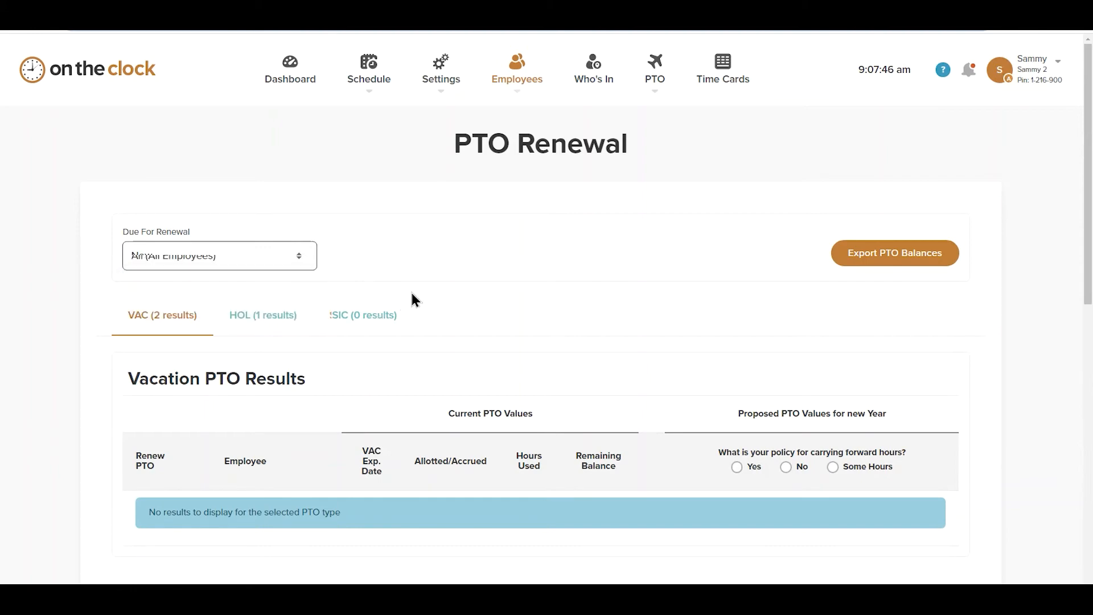
pyautogui.scroll(-3, 412, 300)
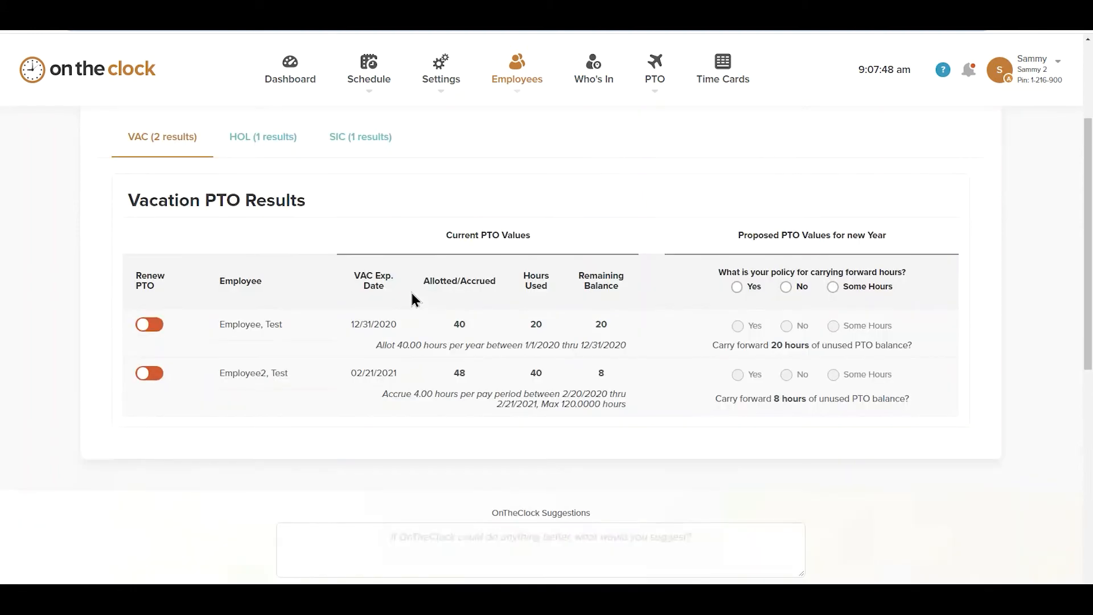
pyautogui.scroll(2, 499, 205)
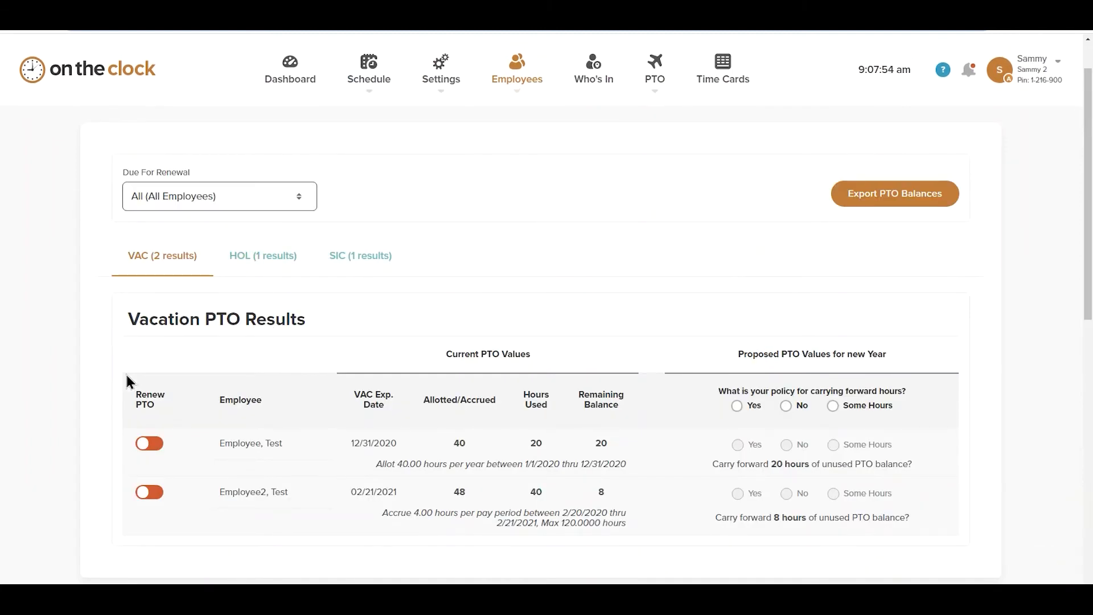
# Try renewing the first test employee's vacation PTO with the Some Hours carry-forward policy, and turn the renewal back off.
pyautogui.click(153, 449)
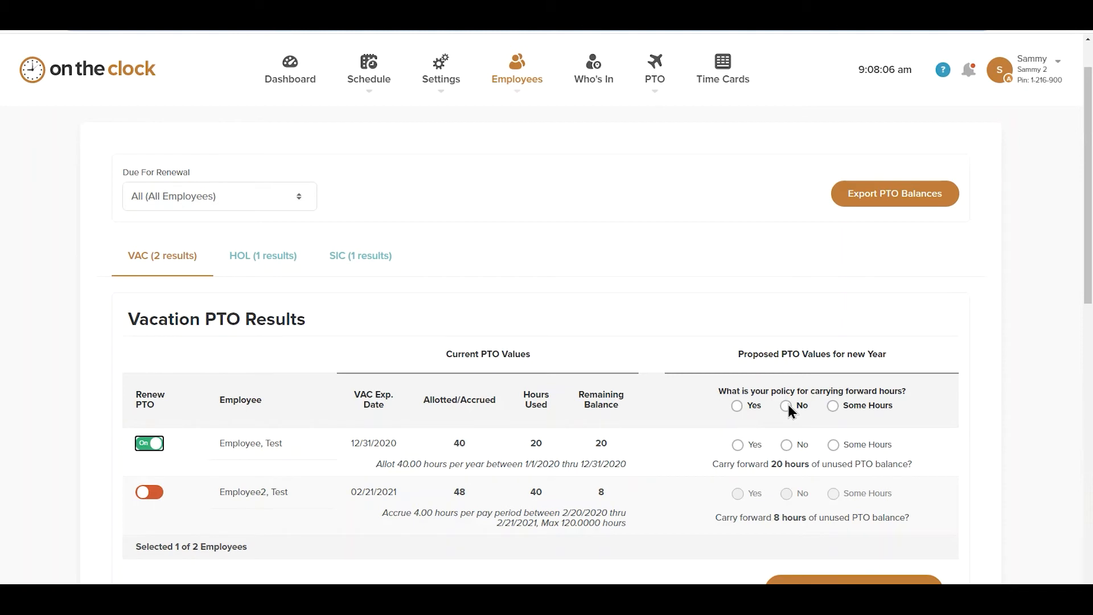
pyautogui.click(832, 405)
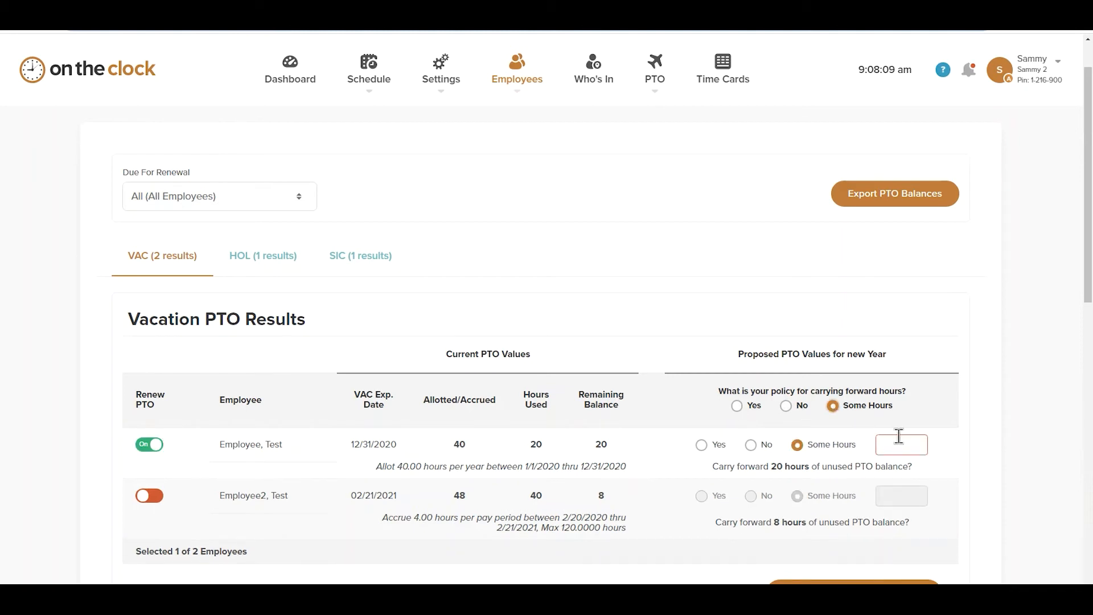
pyautogui.scroll(-1, 825, 451)
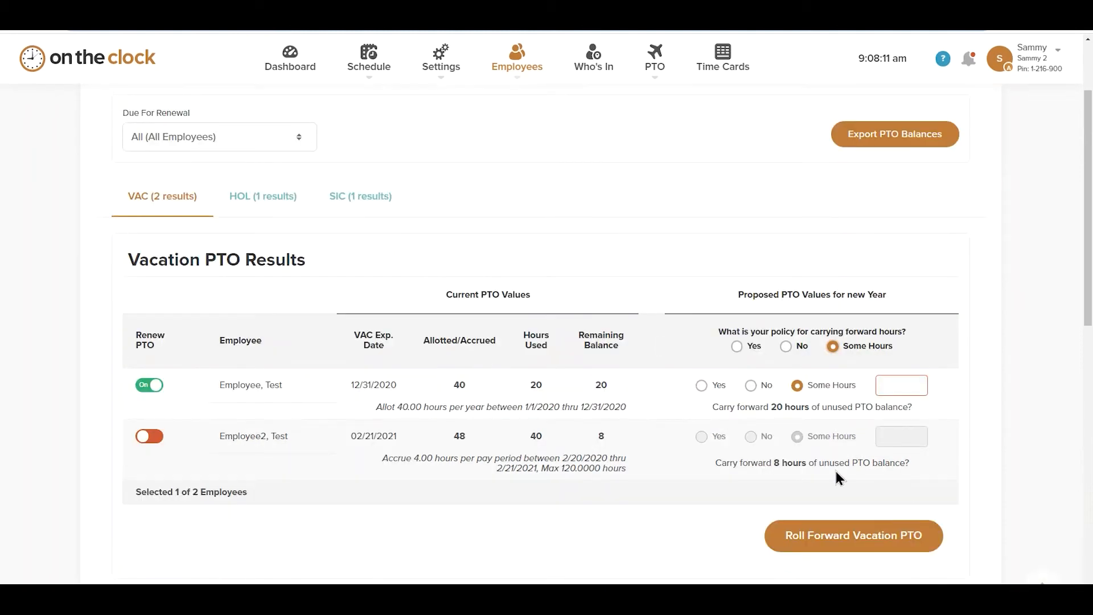
pyautogui.click(832, 538)
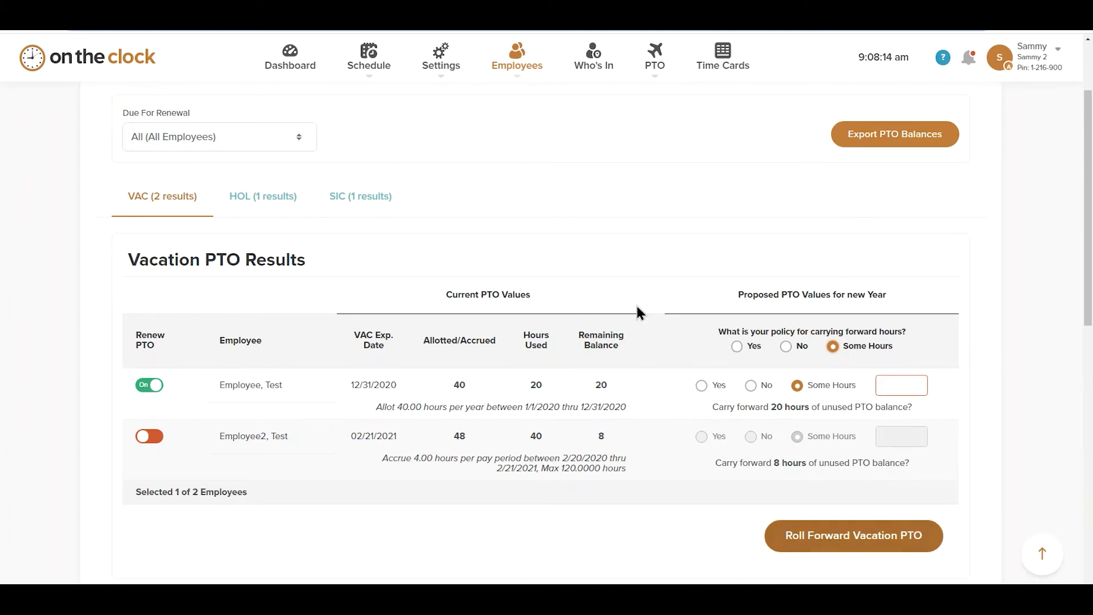
pyautogui.scroll(2, 659, 302)
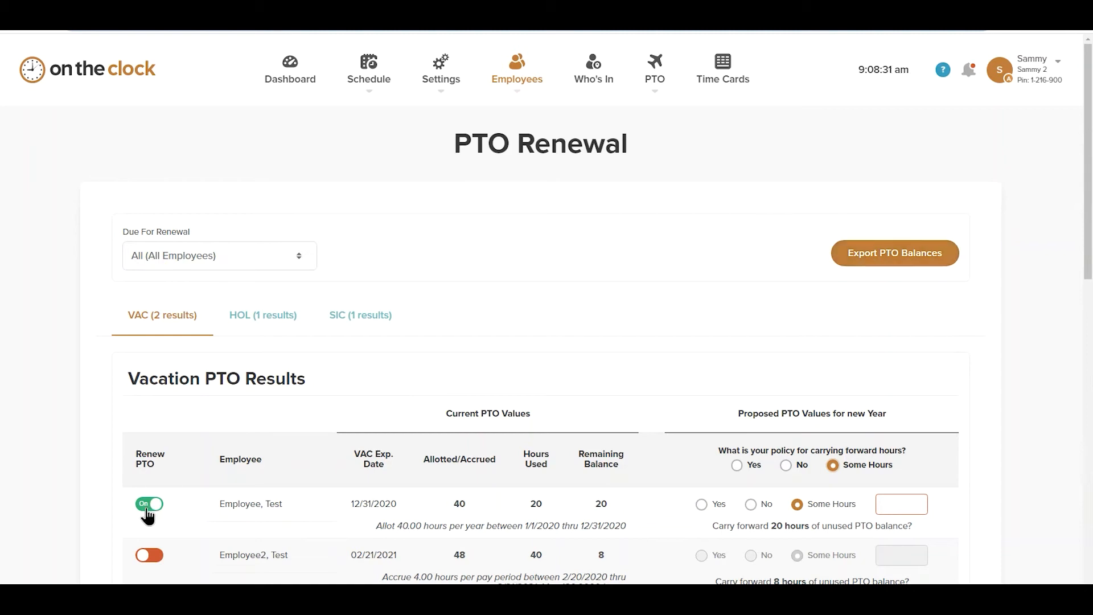
pyautogui.click(149, 504)
# Open the PTO Calendar, go back to July 2020, and review its entries, search filters and status legend.
pyautogui.moveTo(655, 74)
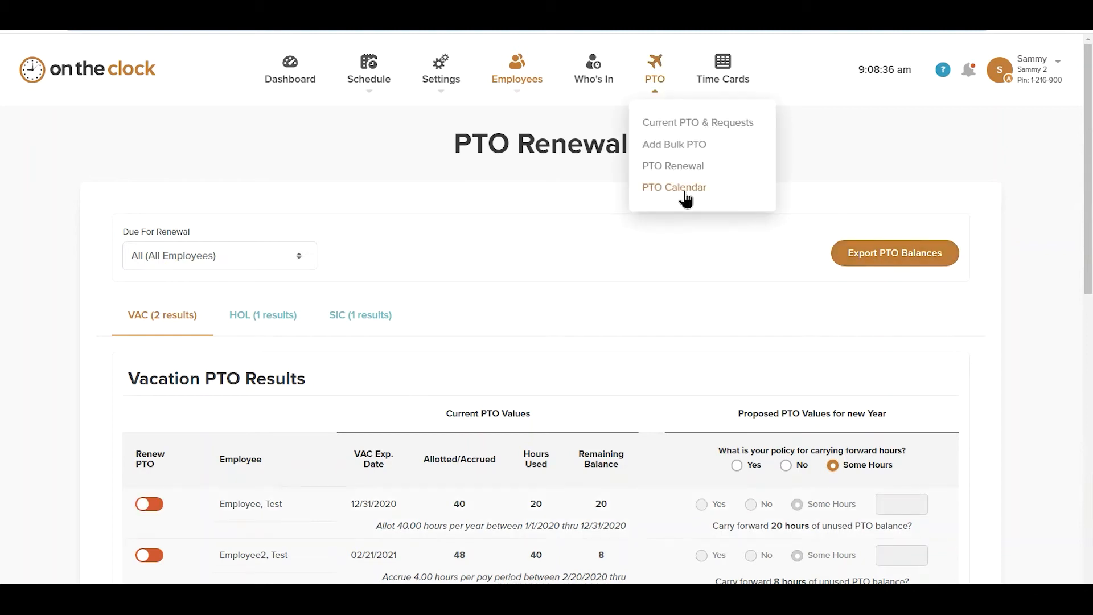
pyautogui.click(685, 191)
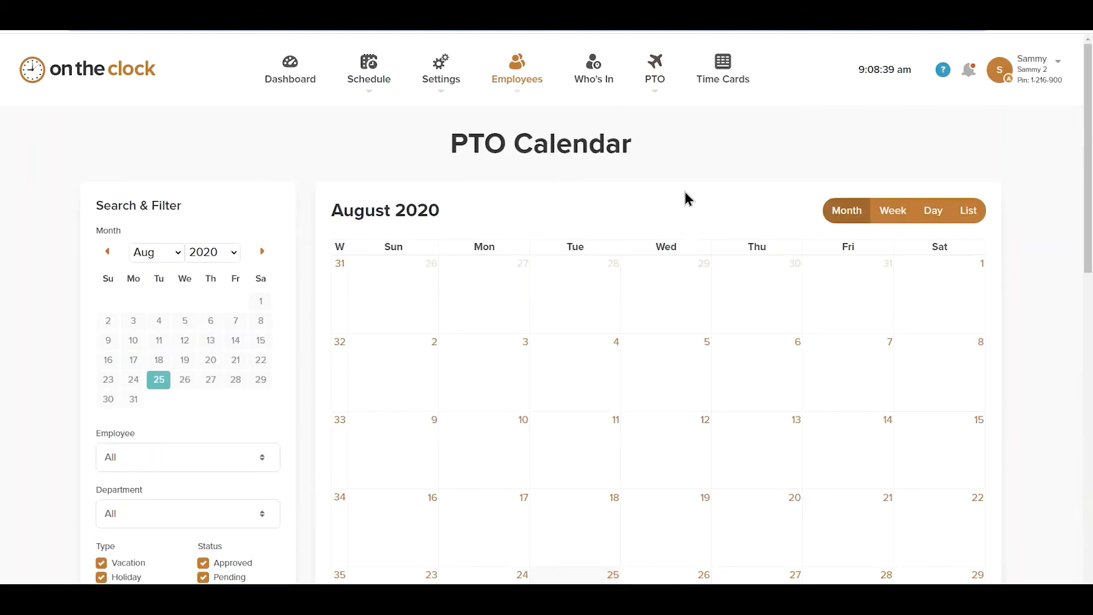
pyautogui.scroll(-3, 661, 188)
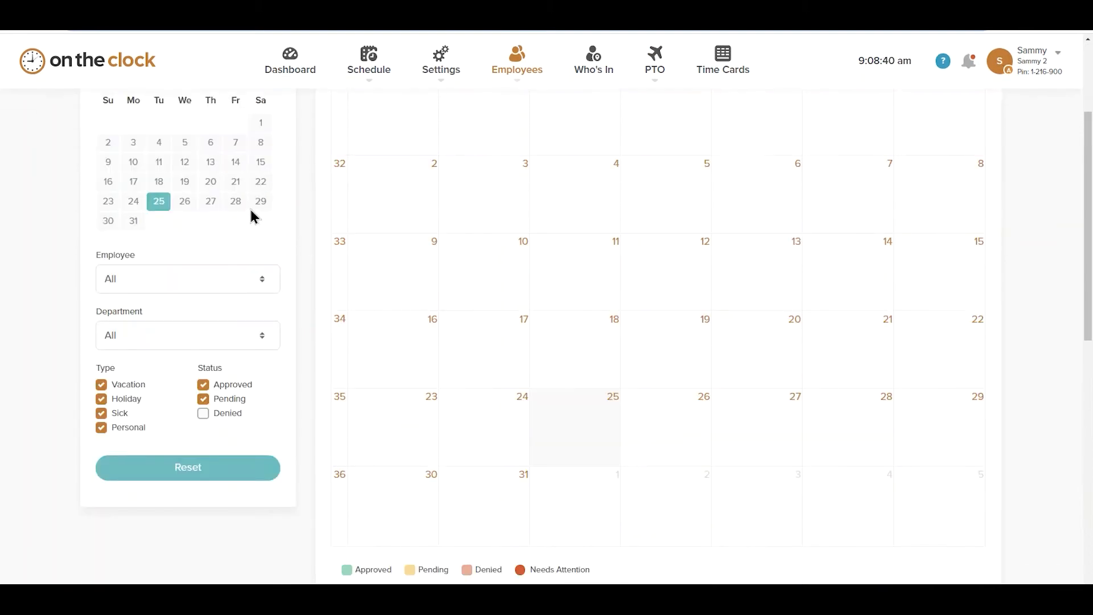
pyautogui.scroll(3, 182, 233)
pyautogui.click(107, 251)
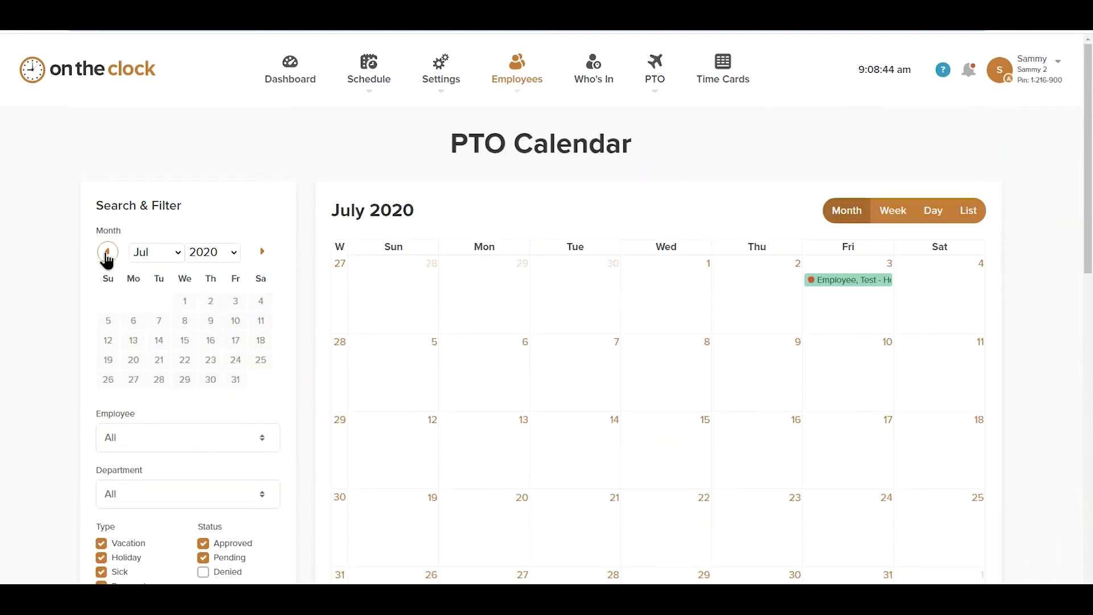
pyautogui.scroll(-1, 753, 203)
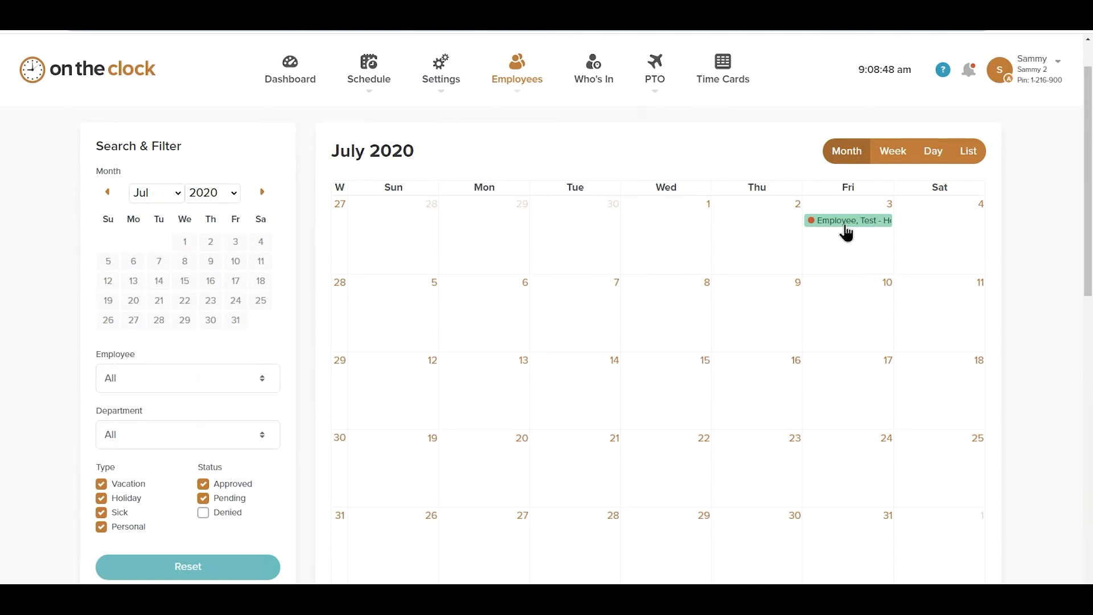
pyautogui.scroll(-2, 719, 298)
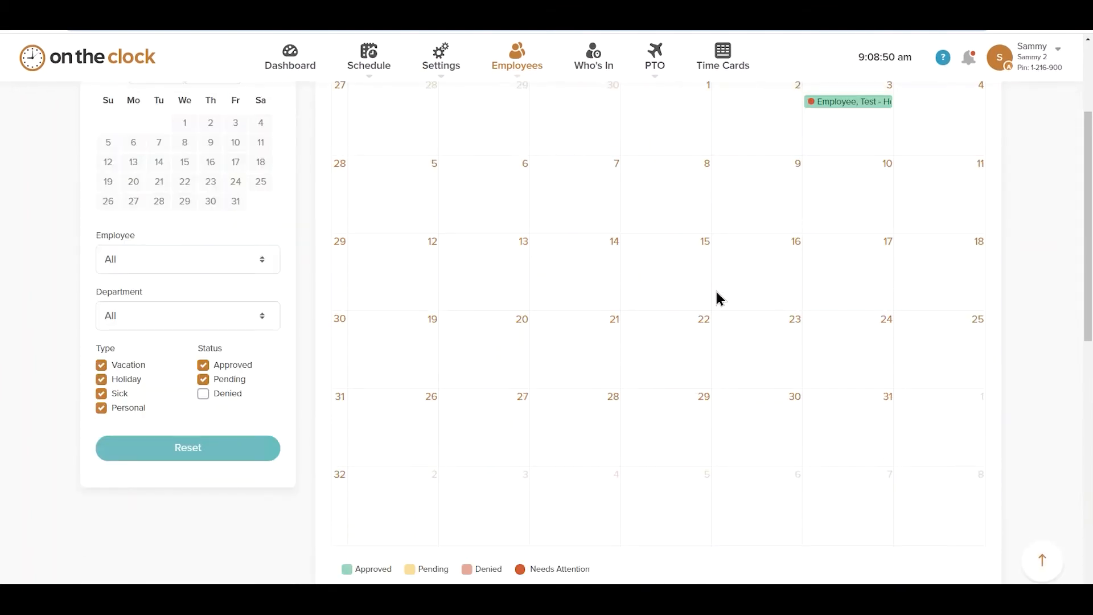
# Review the details of the July 3 holiday entry on the PTO Calendar, close them, and check the status legend.
pyautogui.click(850, 111)
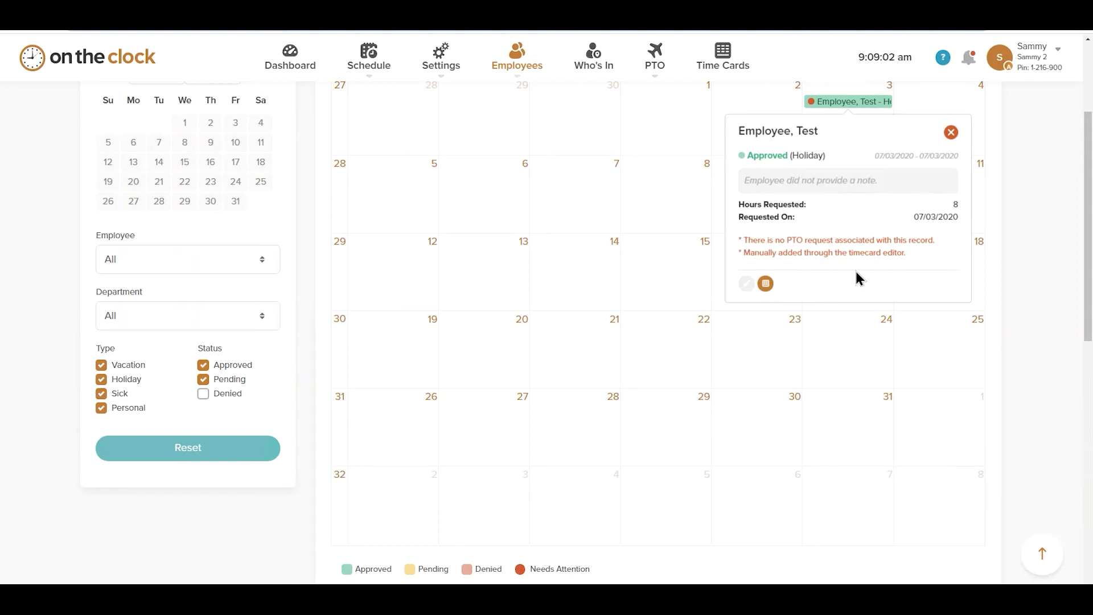
pyautogui.click(951, 134)
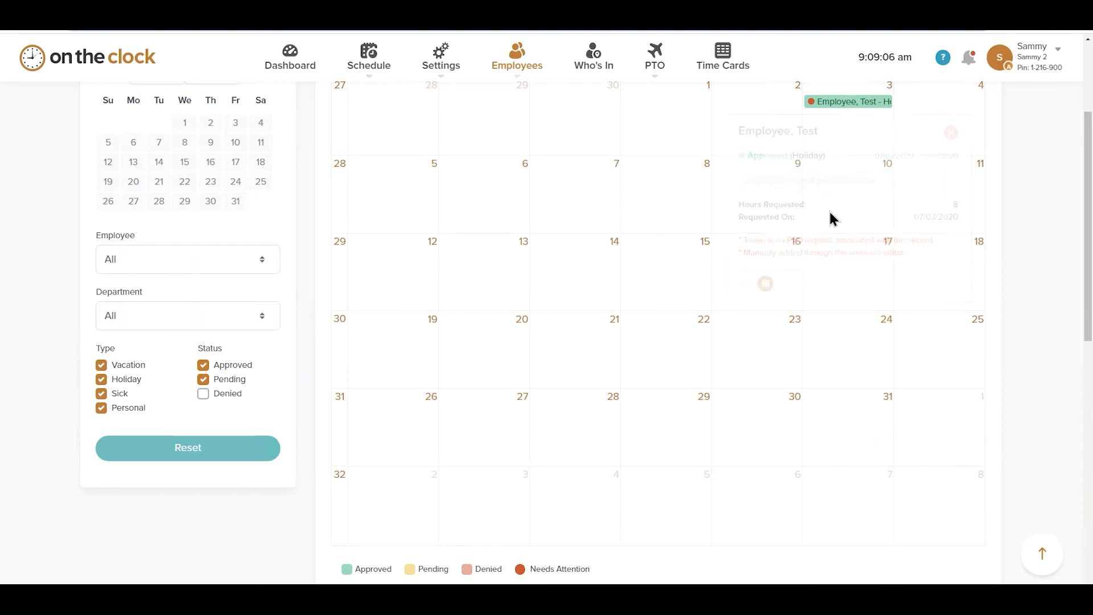
pyautogui.scroll(-1, 484, 342)
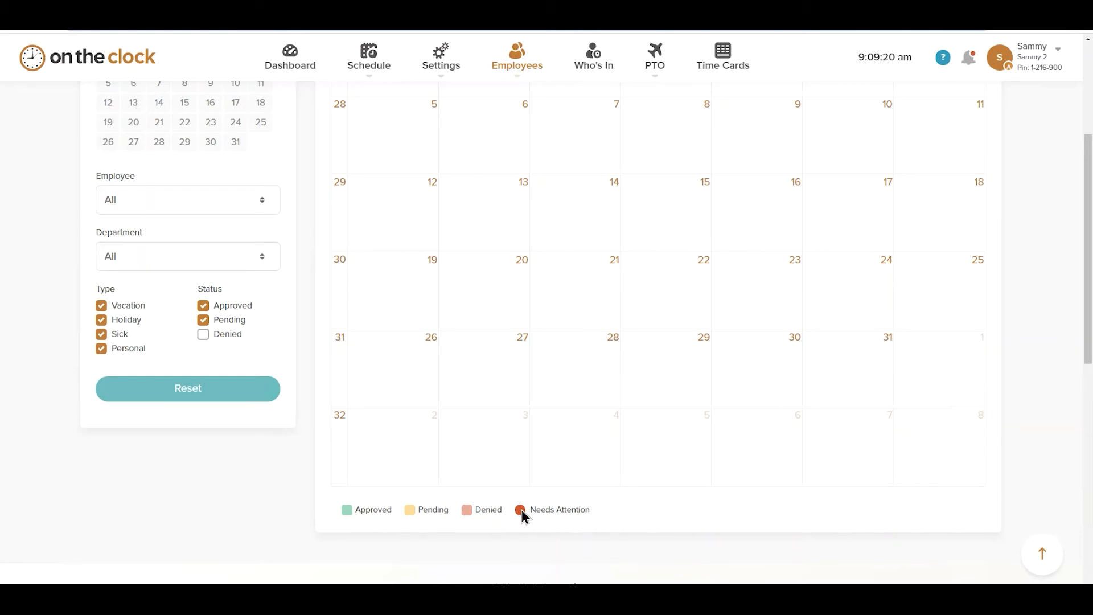
pyautogui.scroll(2, 46, 283)
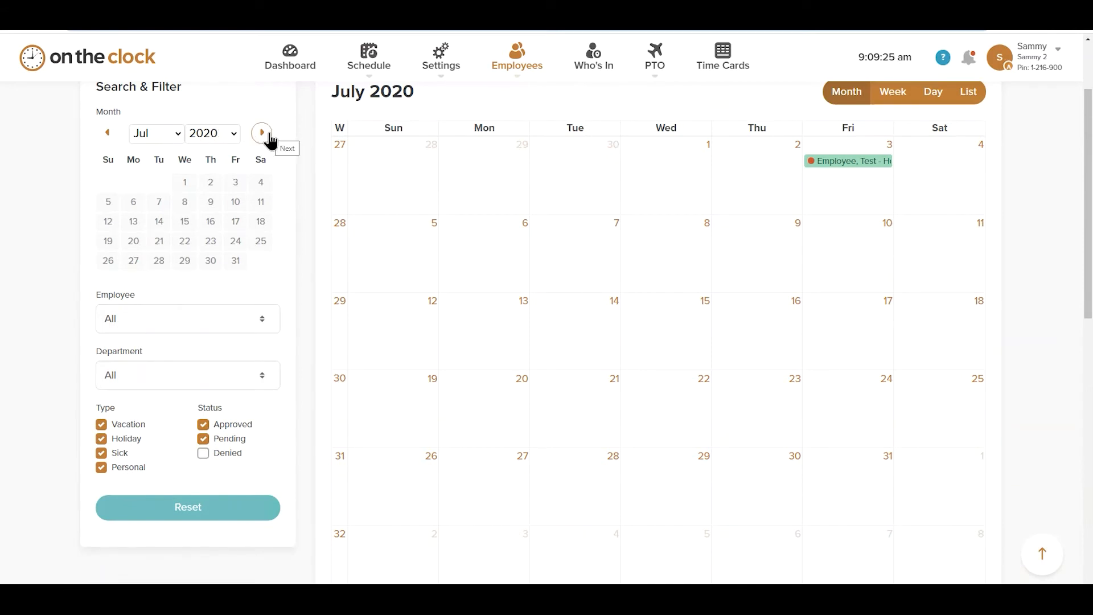
# Review the choices in the PTO Calendar's Employee and Department filters, leaving both set to All.
pyautogui.click(161, 322)
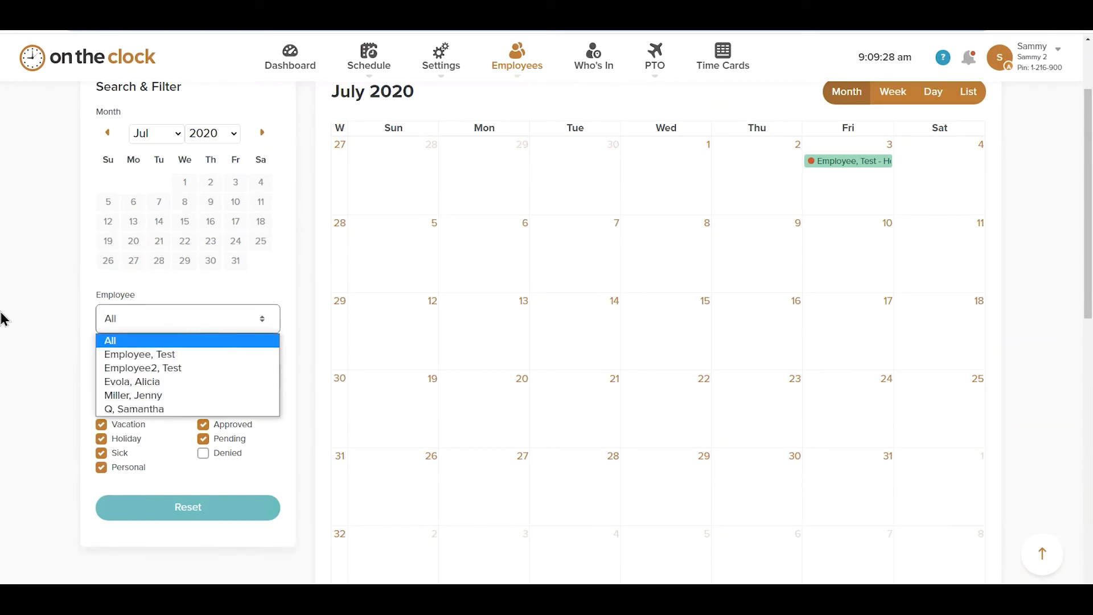
pyautogui.click(33, 301)
pyautogui.click(142, 372)
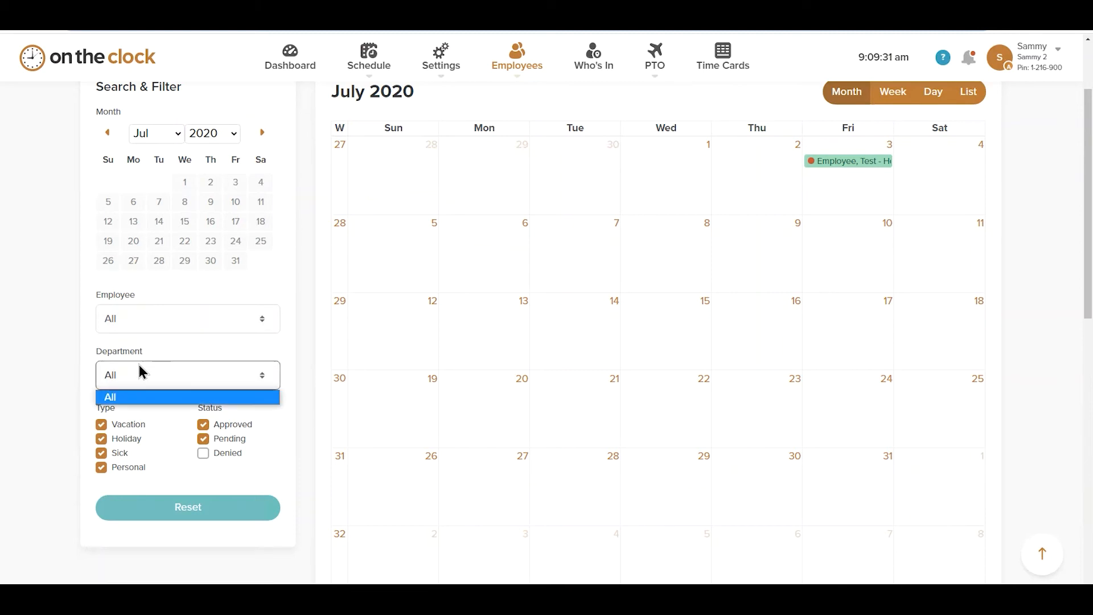
pyautogui.click(61, 342)
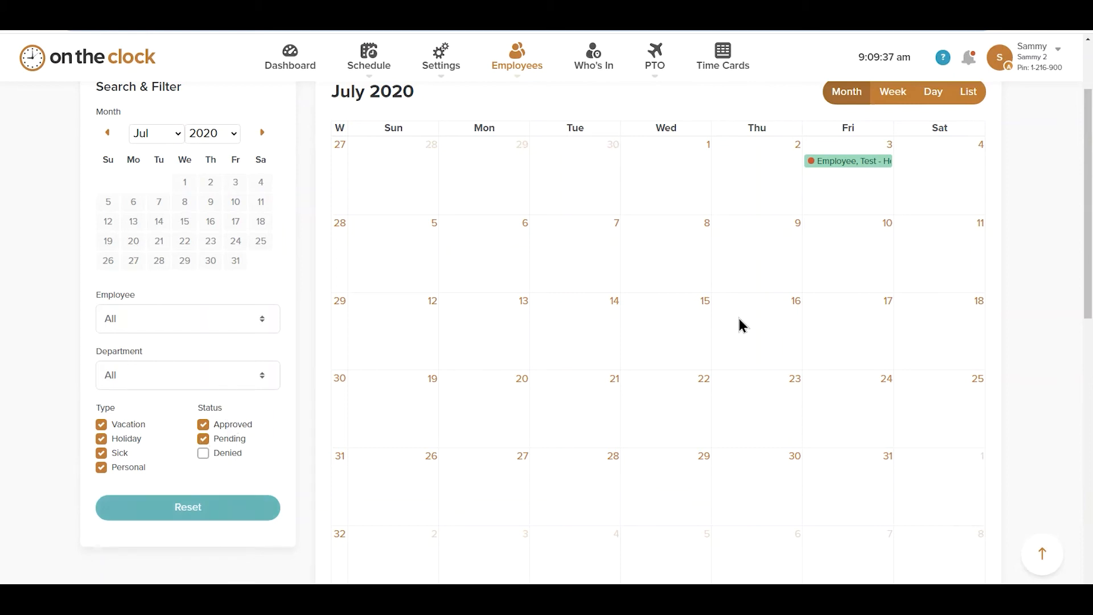
# Look through the PTO Calendar's Week, Day and List views, and return to the Month view.
pyautogui.scroll(2, 823, 291)
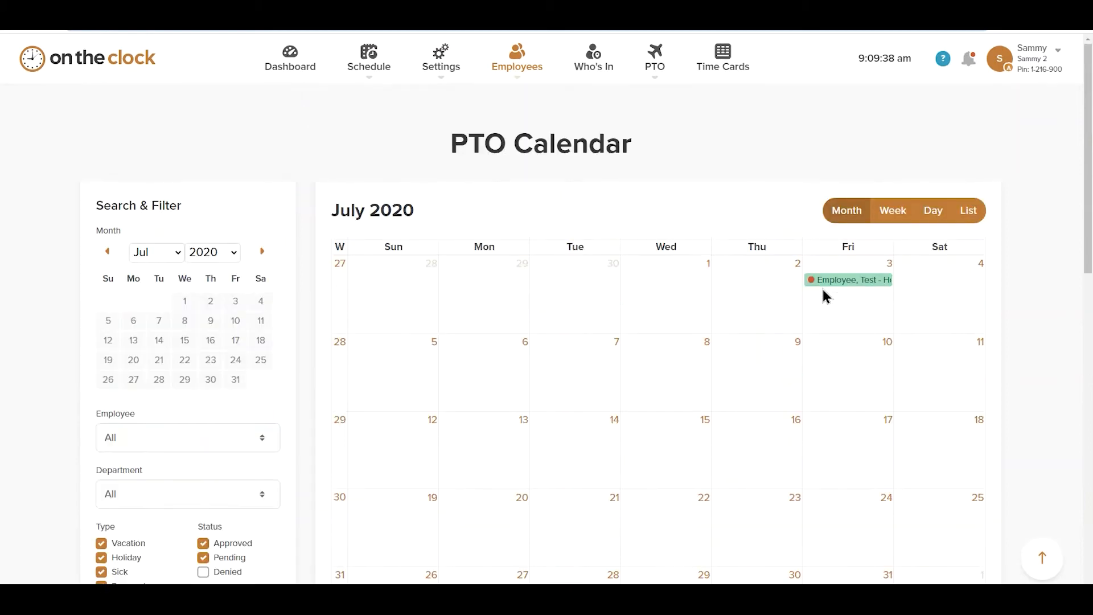
pyautogui.click(893, 211)
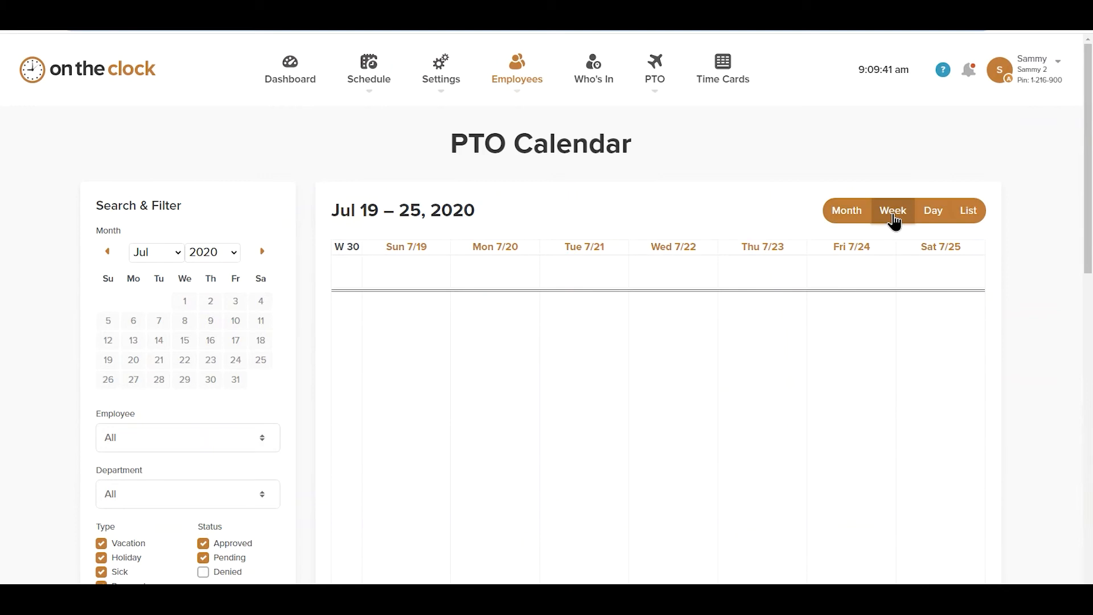
pyautogui.click(935, 221)
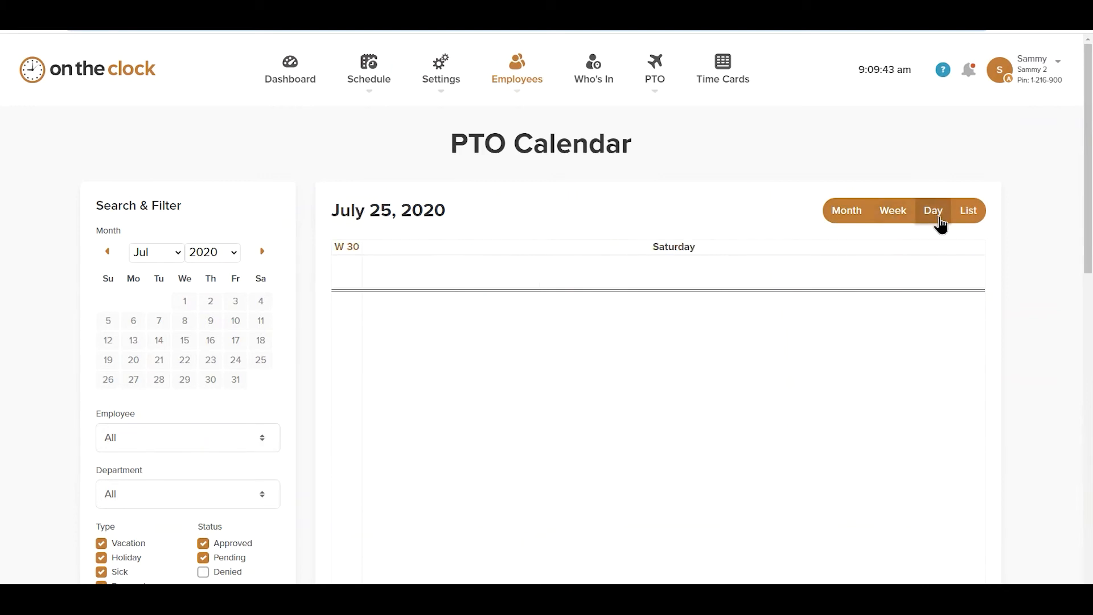
pyautogui.click(968, 219)
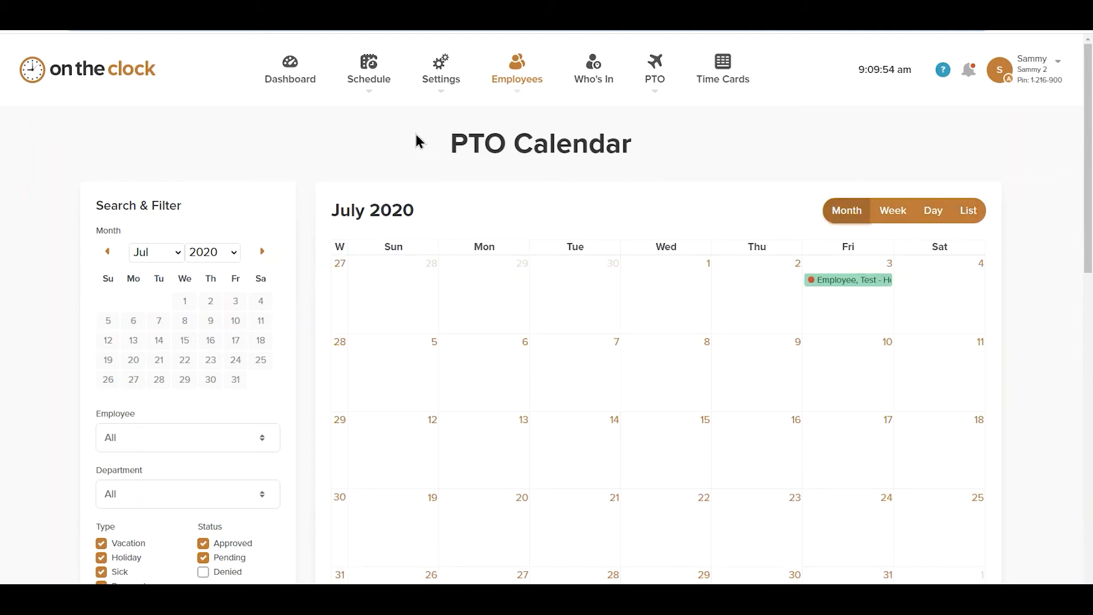
# Review the shift definitions in Schedule Settings, and open the employee schedule.
pyautogui.click(367, 91)
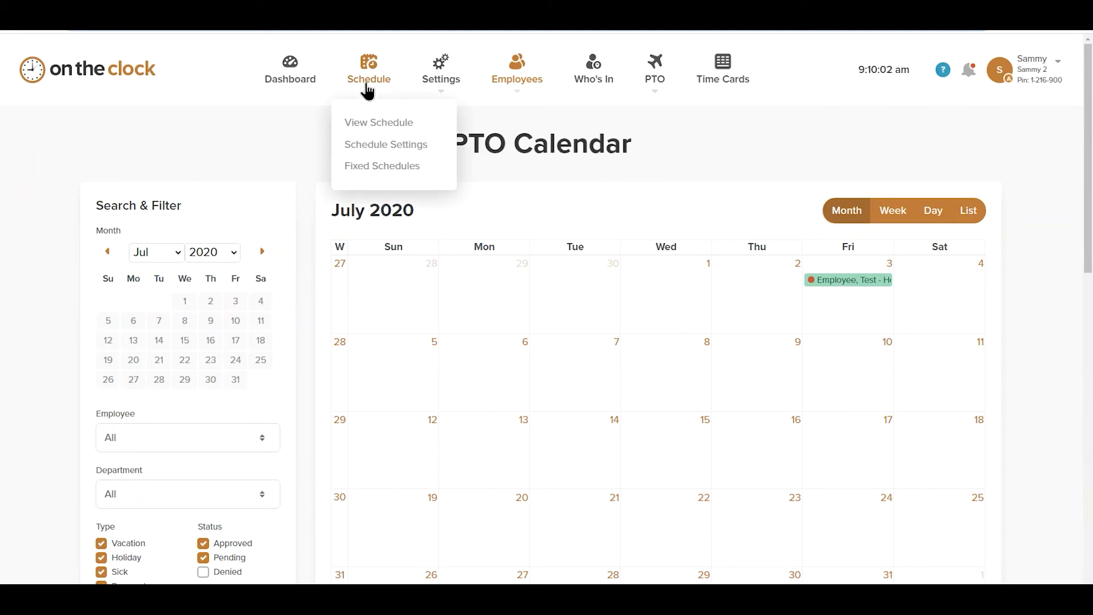
pyautogui.click(378, 146)
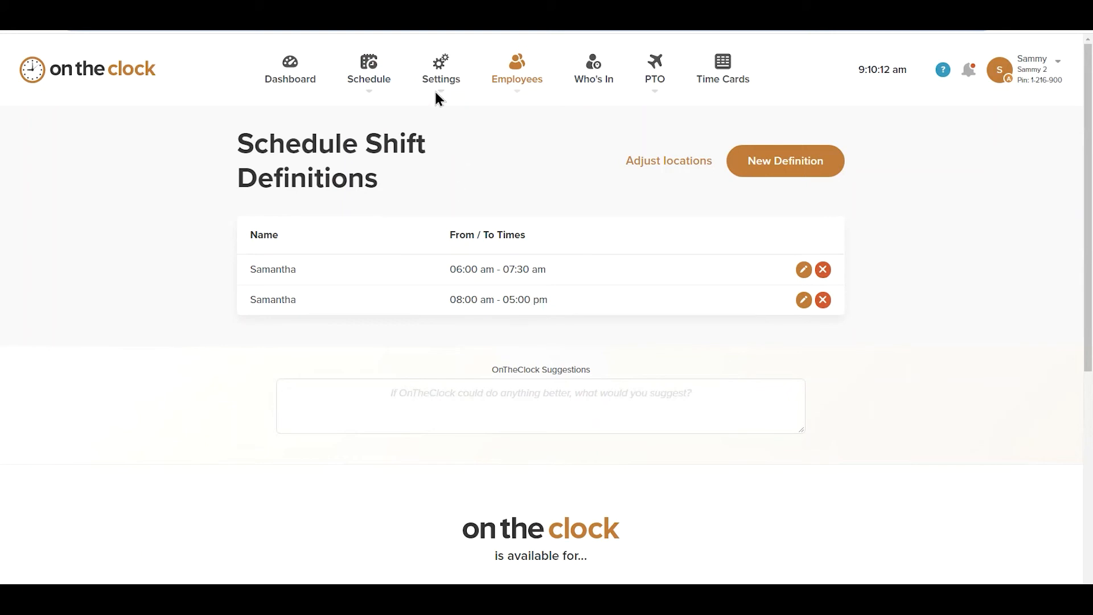
pyautogui.moveTo(372, 91)
pyautogui.click(361, 127)
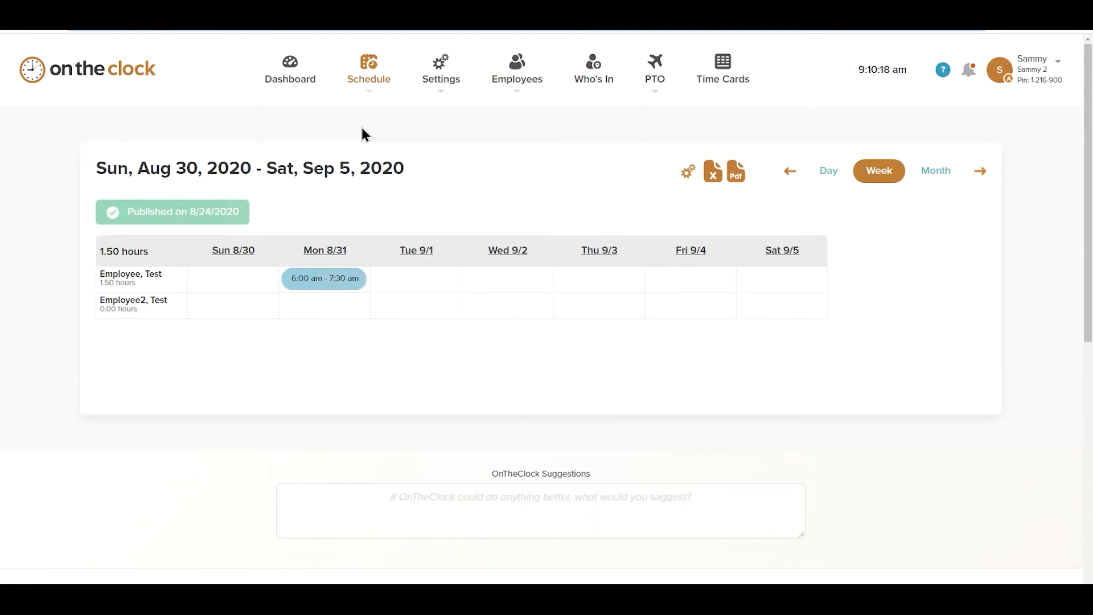
# Start a new shift for the first test employee on 9/1/2020 with a blue appearance and the location Home.
pyautogui.click(418, 282)
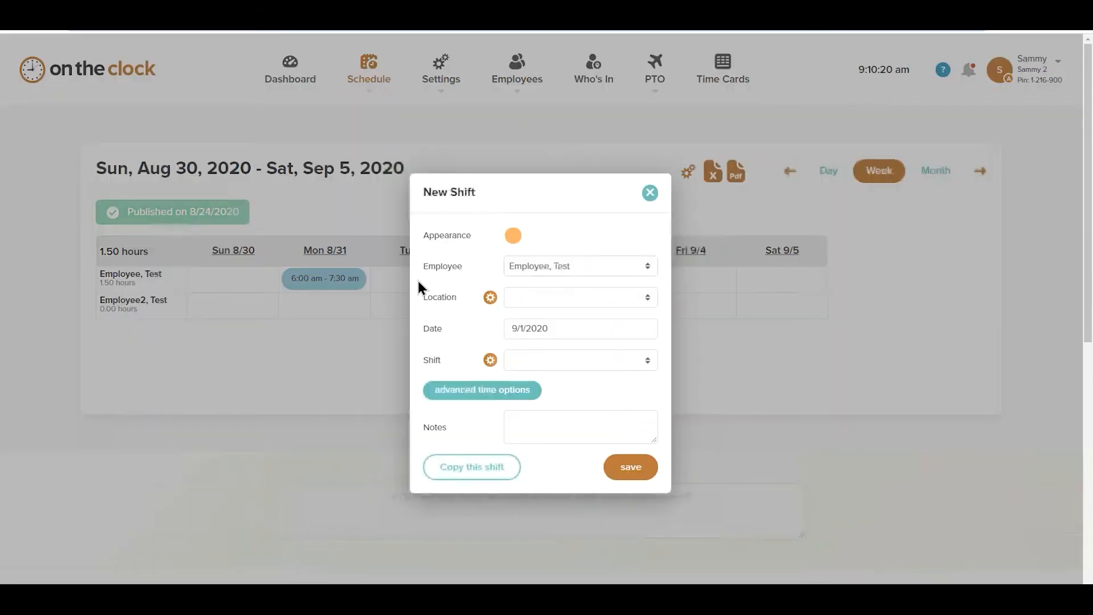
pyautogui.click(518, 239)
pyautogui.click(594, 257)
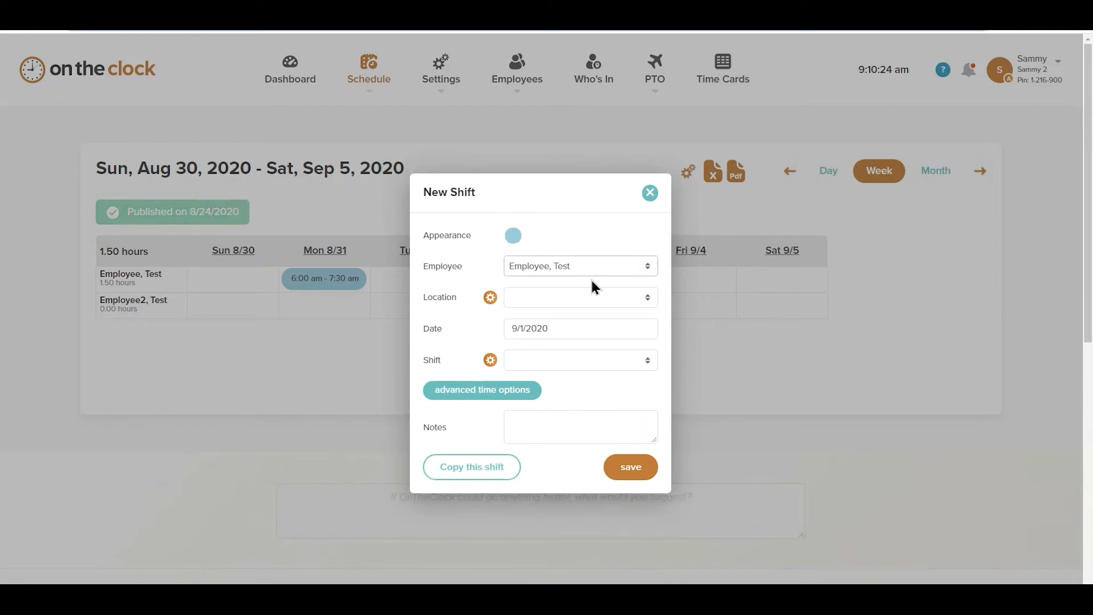
pyautogui.click(569, 293)
pyautogui.click(554, 324)
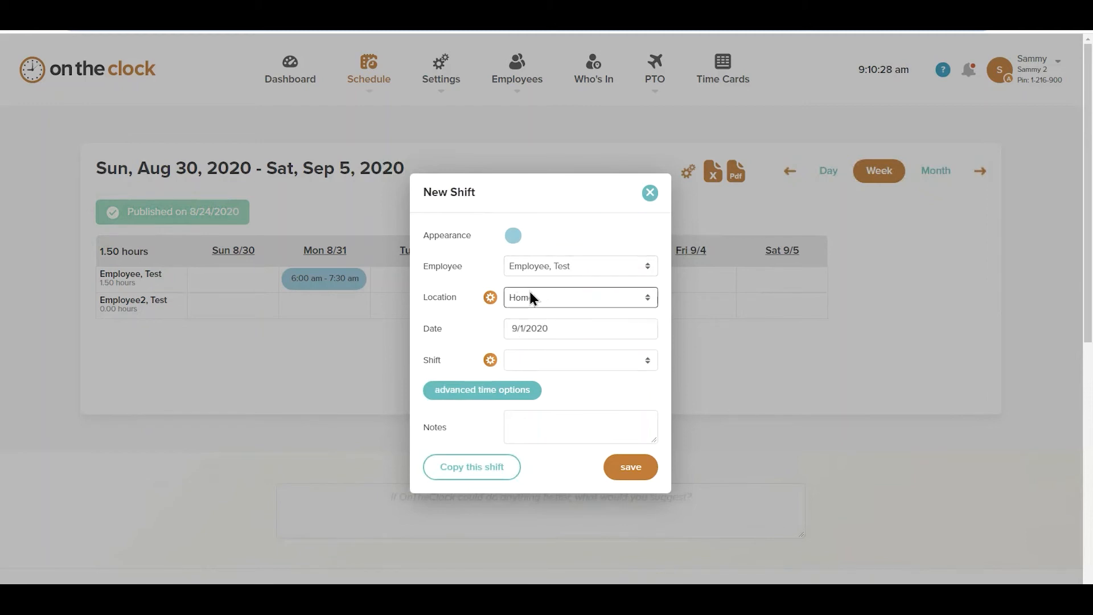
# Use advanced time options to run the new shift from 6:00 am to 8:00 am, add the note "note", and save it.
pyautogui.click(551, 363)
pyautogui.click(556, 360)
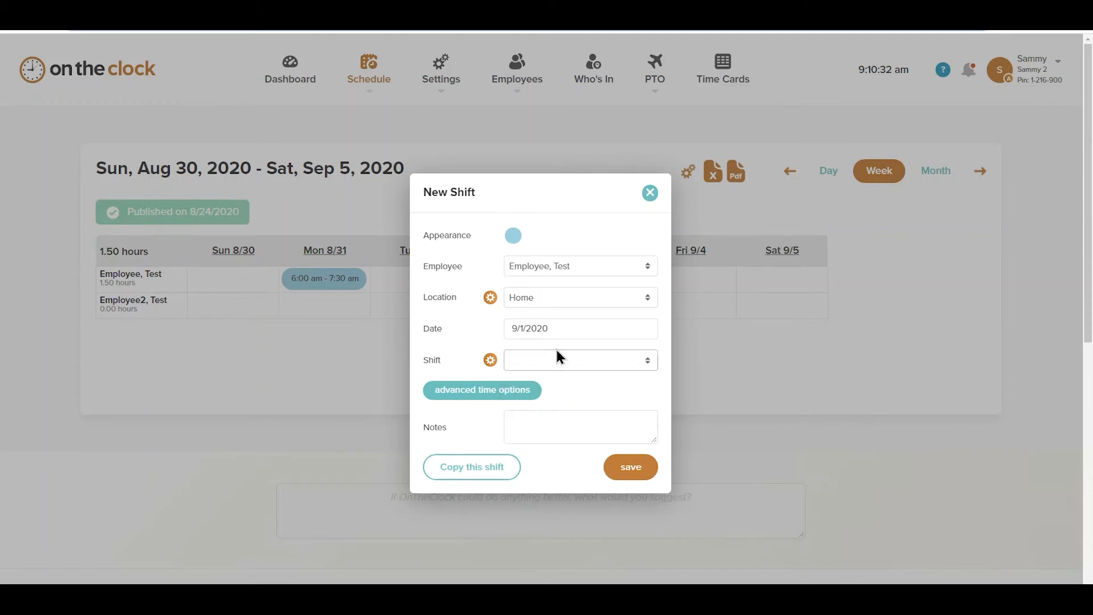
pyautogui.click(523, 392)
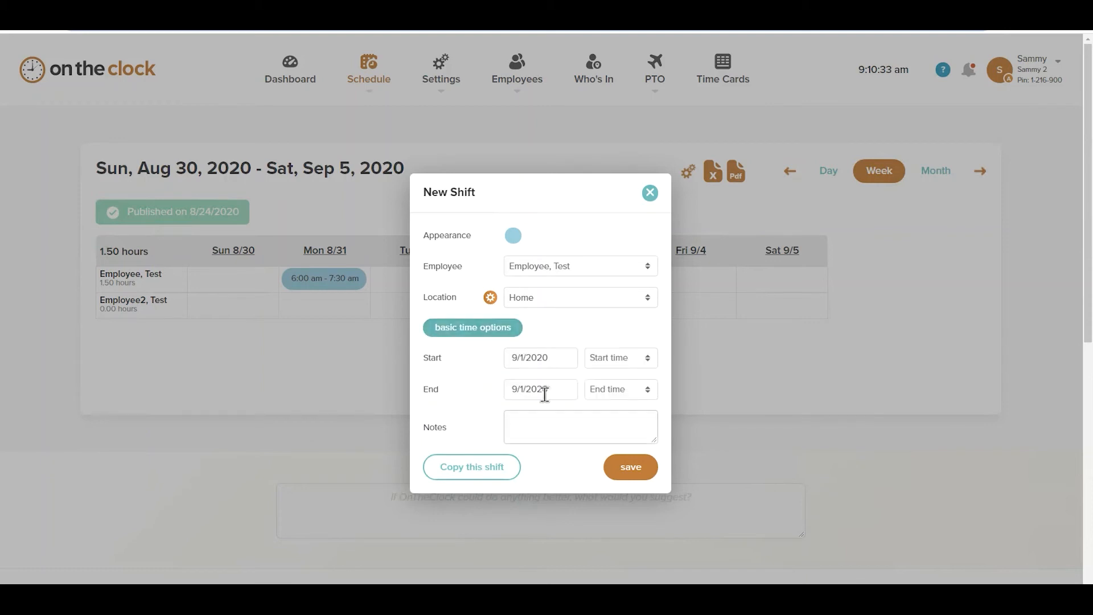
pyautogui.click(614, 358)
pyautogui.click(621, 378)
pyautogui.click(610, 389)
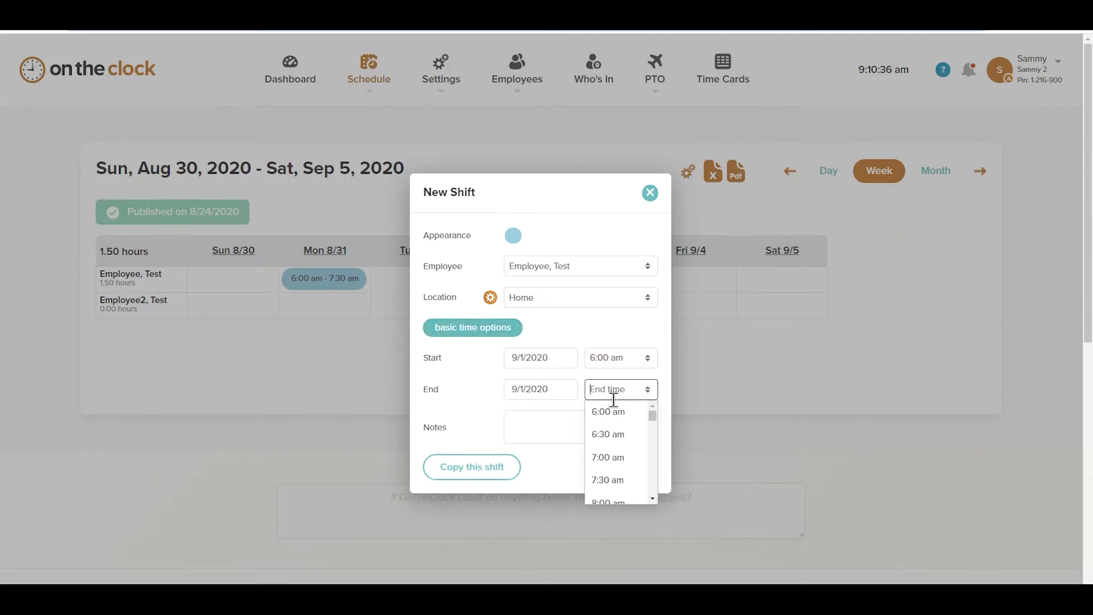
pyautogui.click(608, 493)
pyautogui.click(547, 425)
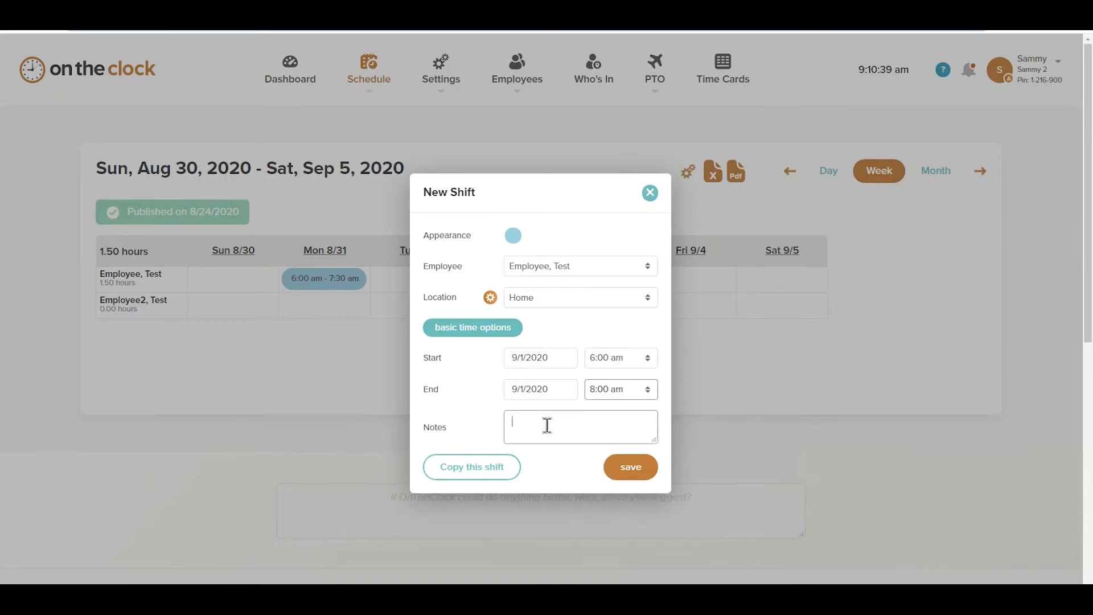
pyautogui.write('note')
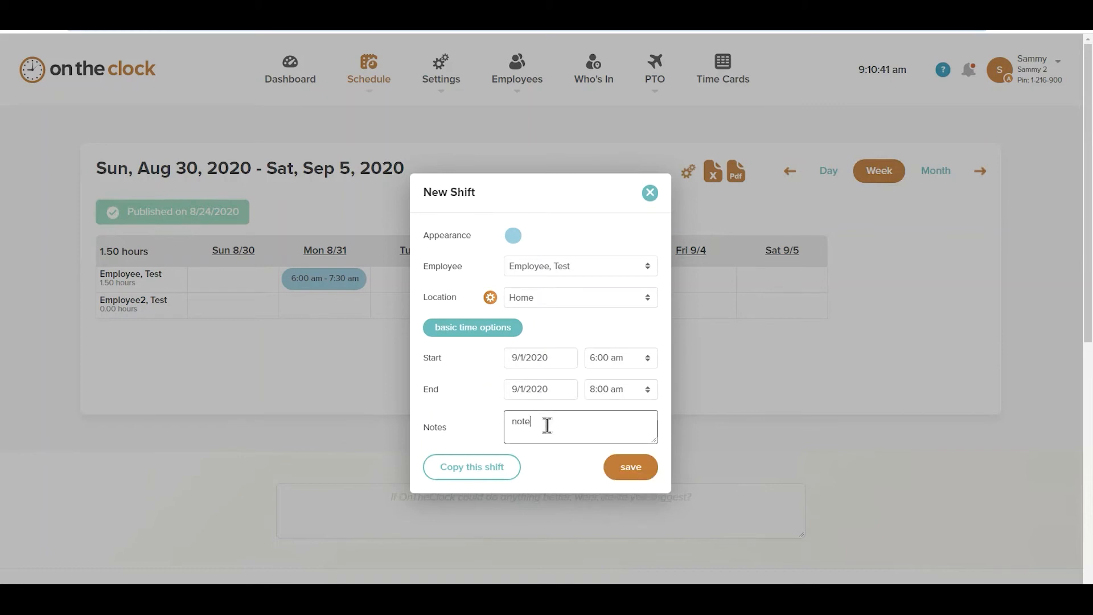
pyautogui.click(626, 470)
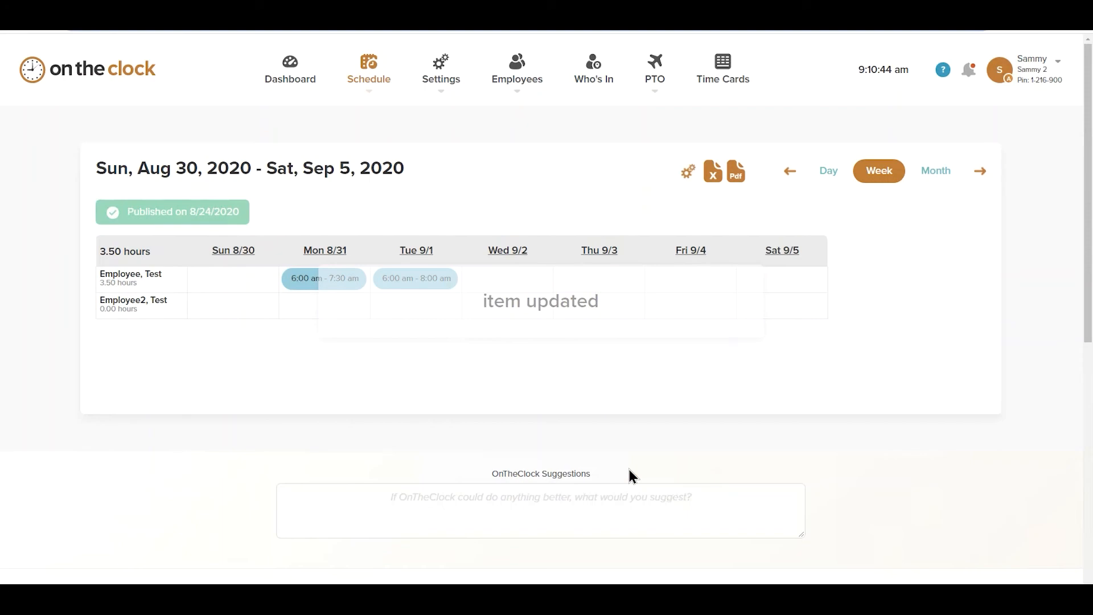
# Copy the first test employee's 9/1 shift to the second test employee on August 25, 2020.
pyautogui.click(408, 278)
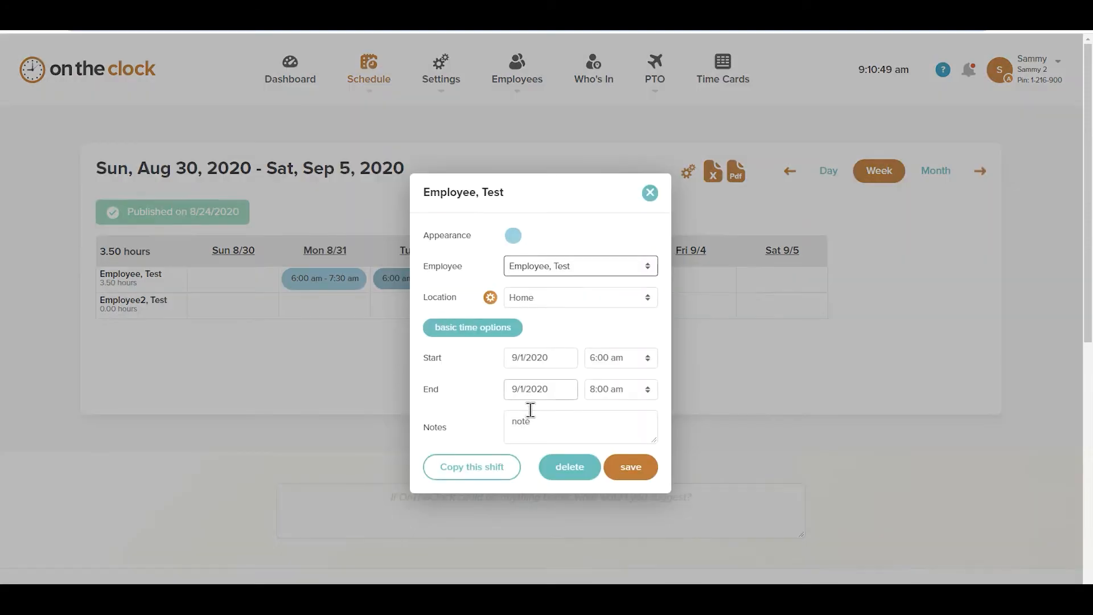
pyautogui.click(496, 477)
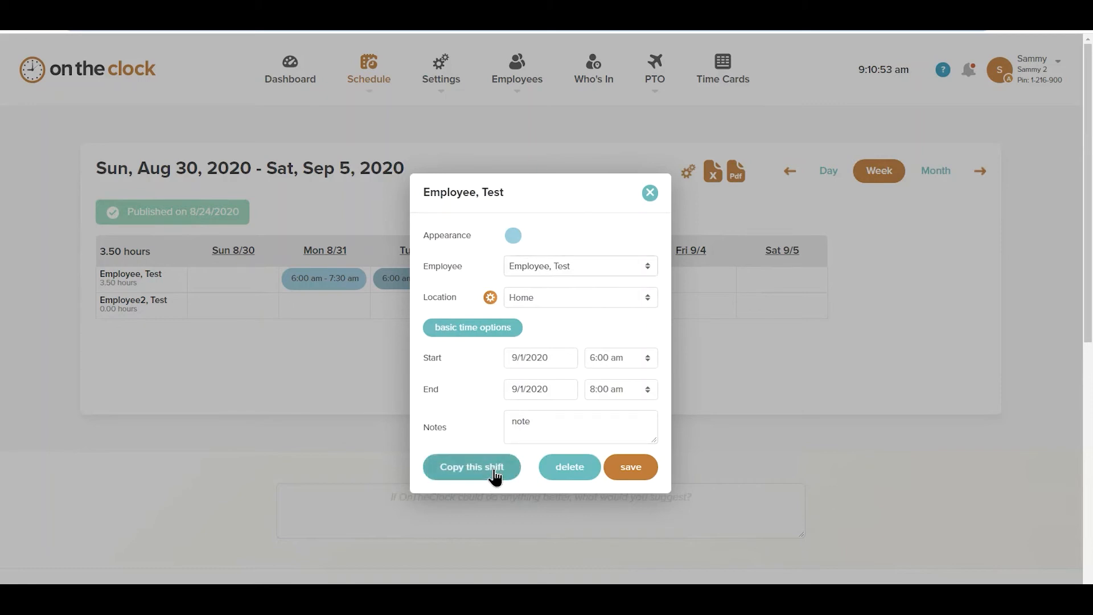
pyautogui.scroll(-3, 497, 445)
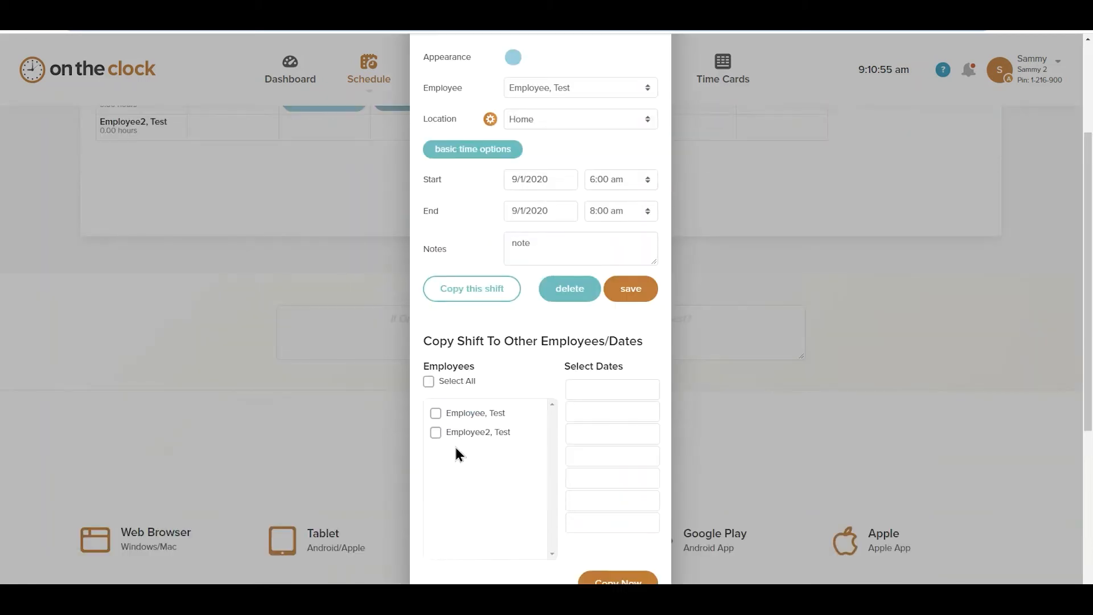
pyautogui.click(435, 434)
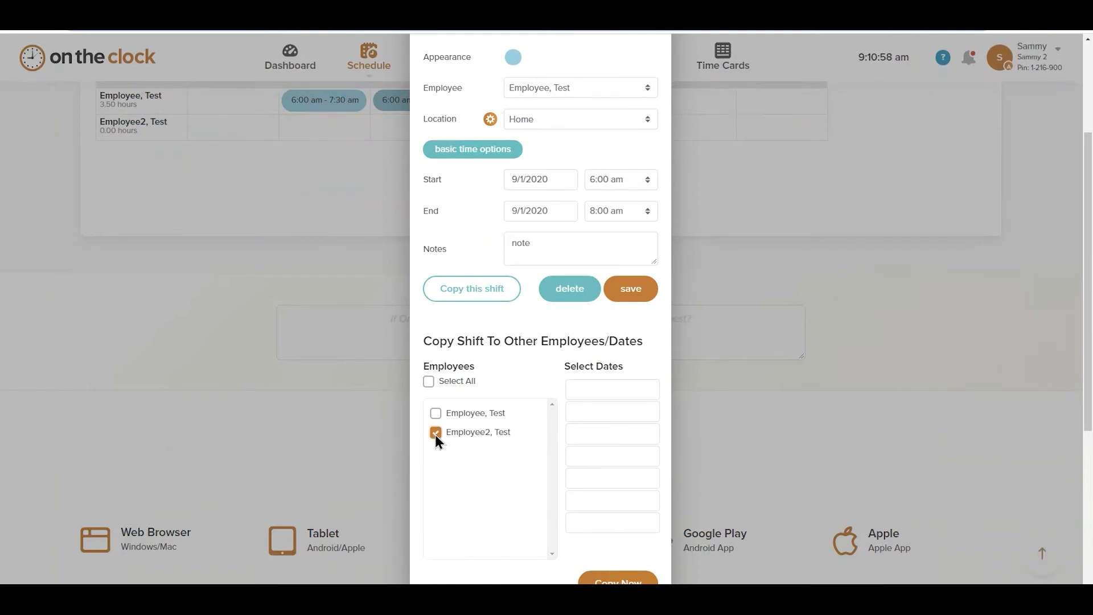
pyautogui.click(588, 390)
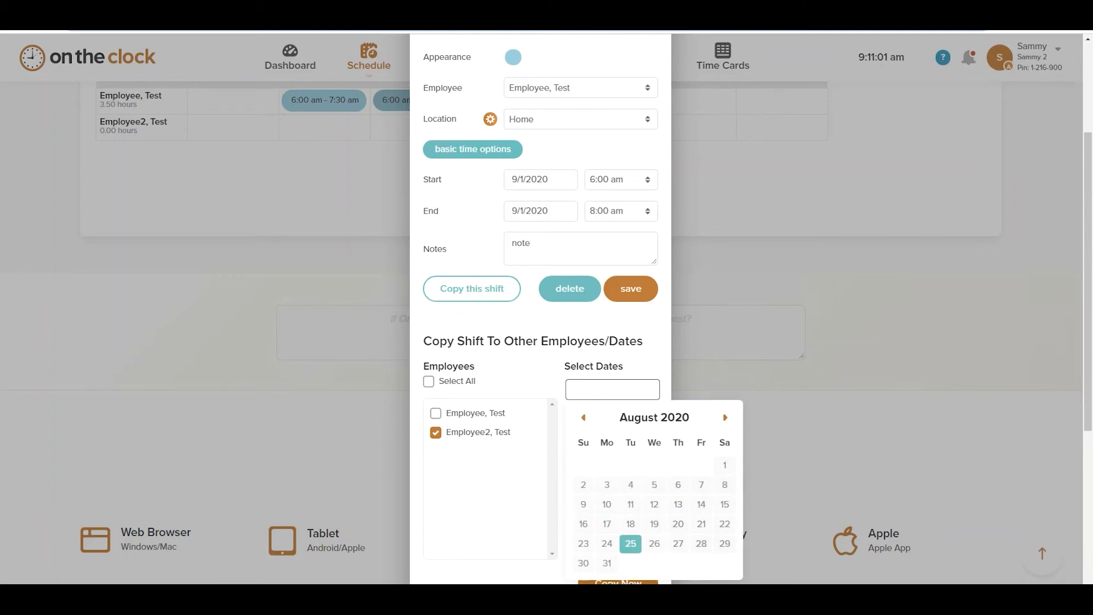
pyautogui.click(630, 543)
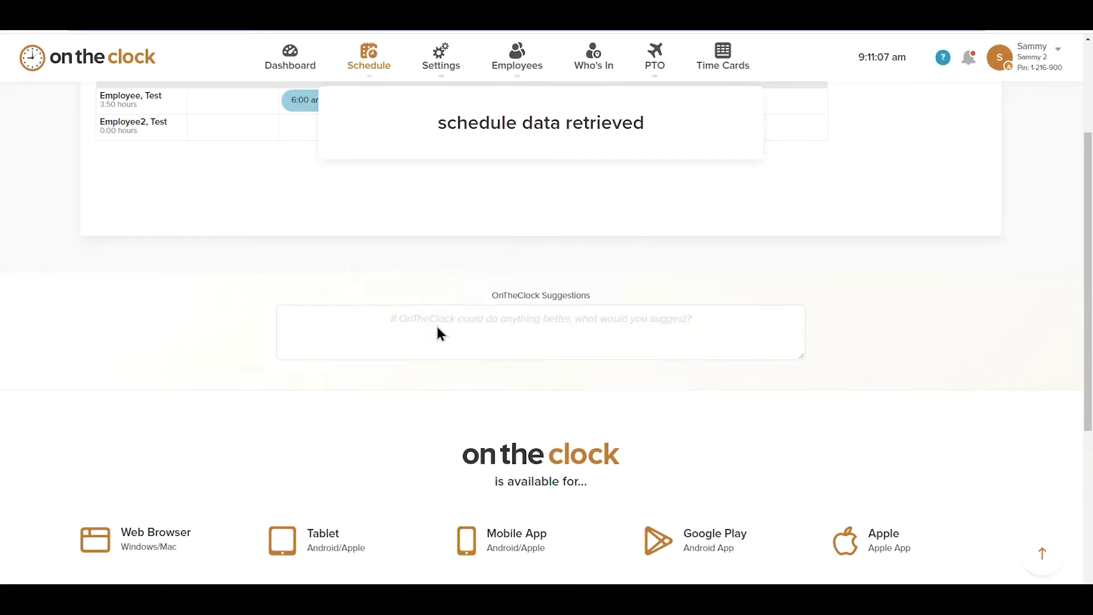
# Check the copied shift in the schedule for the week of August 23 to 29, 2020.
pyautogui.scroll(2, 353, 253)
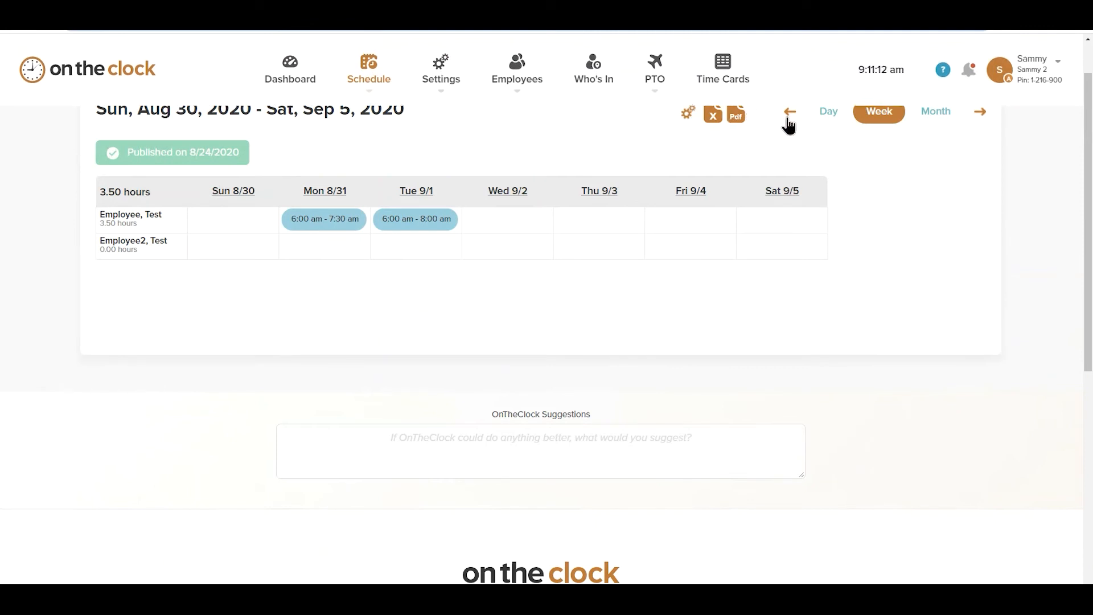
pyautogui.click(787, 117)
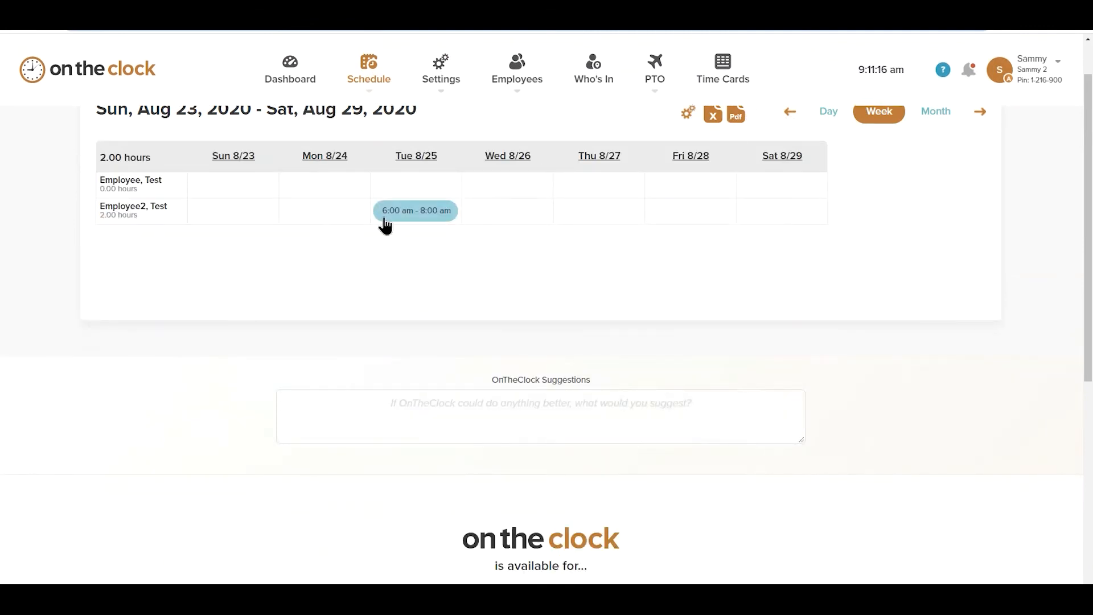
pyautogui.scroll(1, 981, 178)
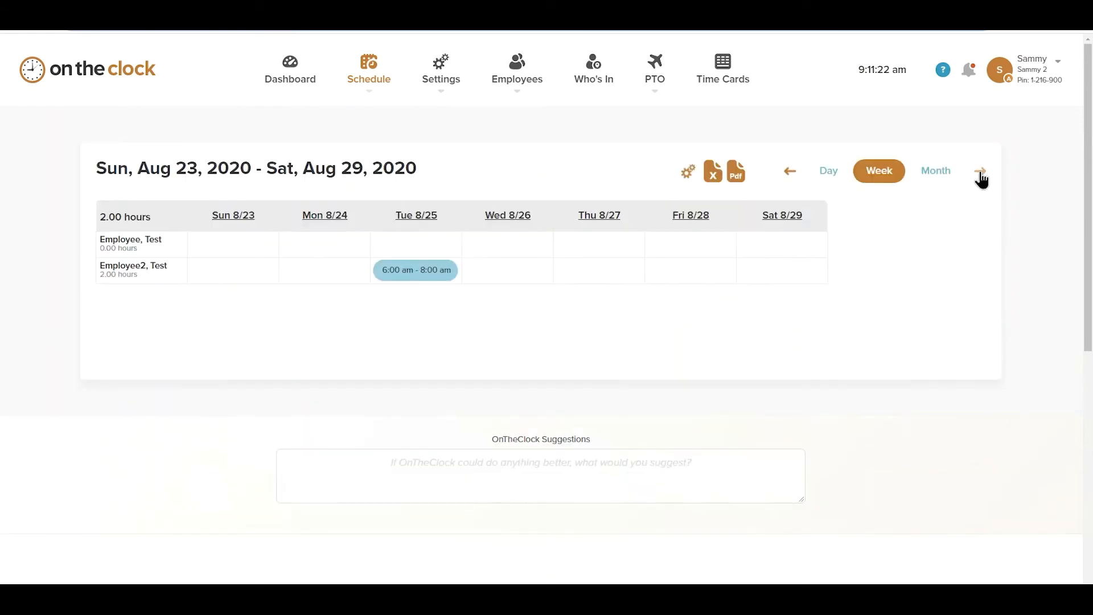
# Return to the week of August 30 to September 5, 2020 and un-publish its schedule.
pyautogui.click(980, 174)
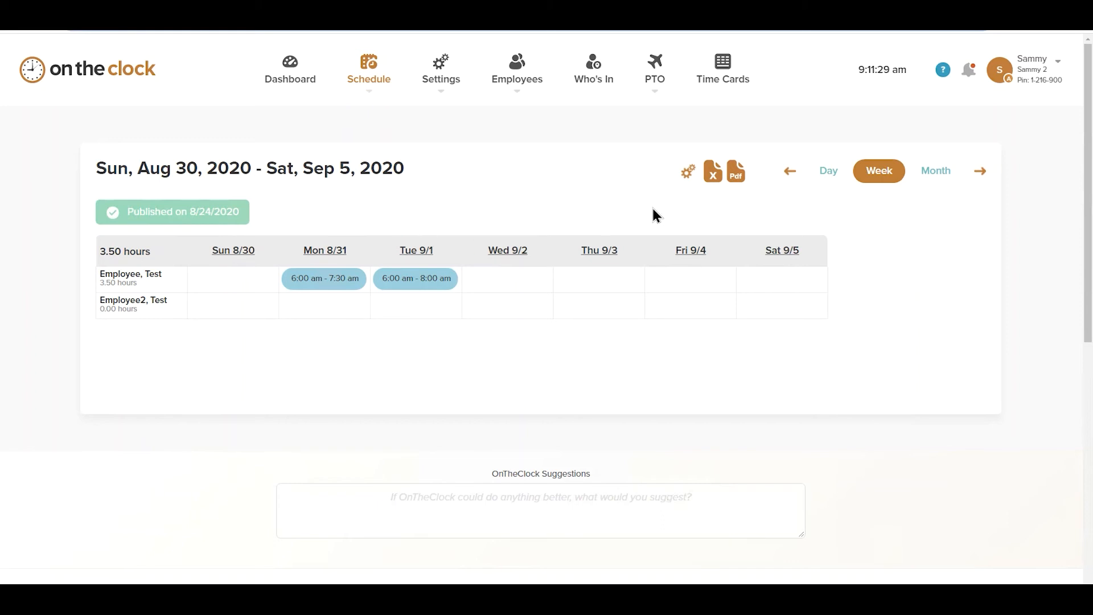
pyautogui.click(686, 179)
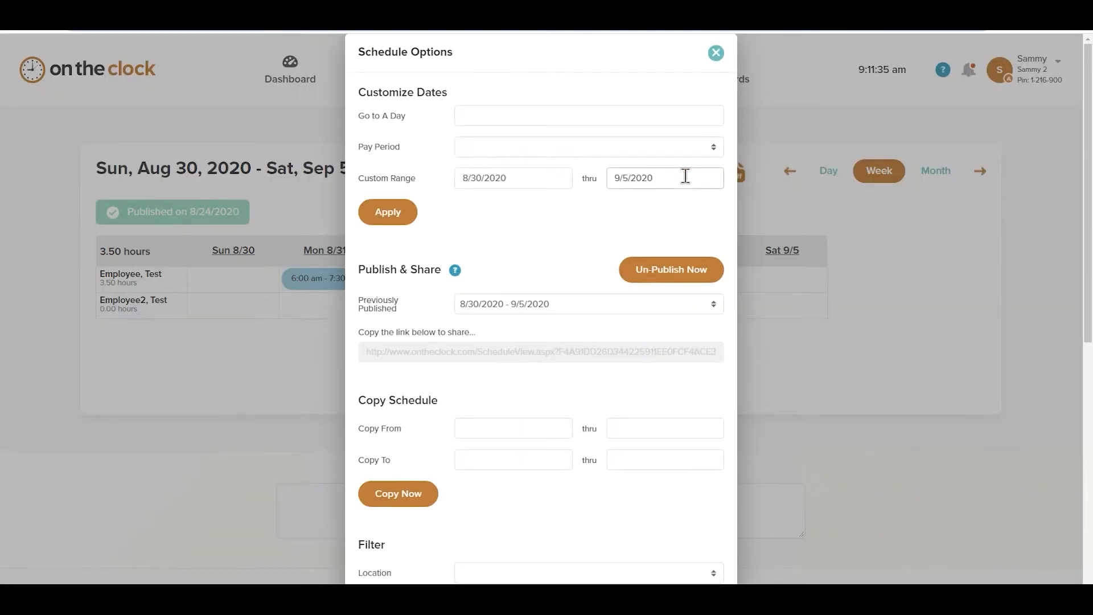
pyautogui.click(638, 270)
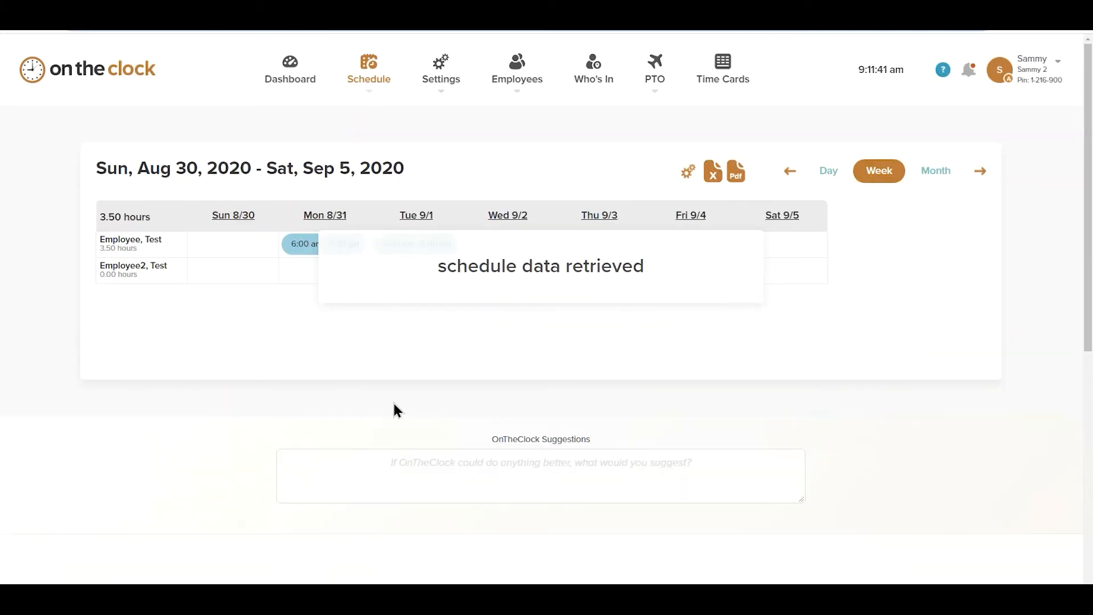
# Publish the schedule for August 30 to September 5, 2020 and confirm notifying employees and managers.
pyautogui.click(688, 178)
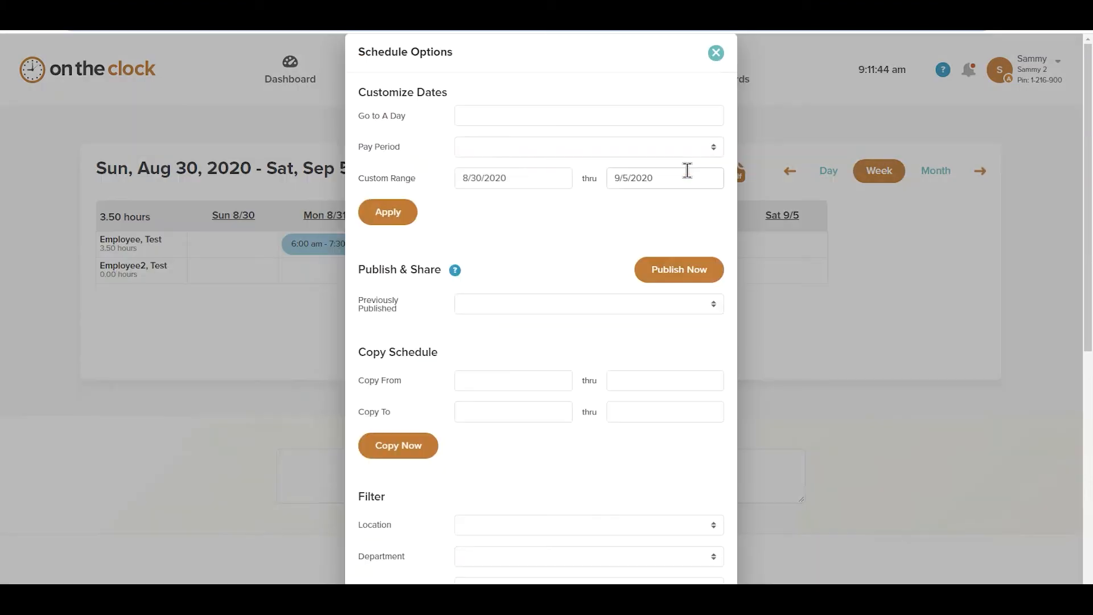
pyautogui.click(644, 279)
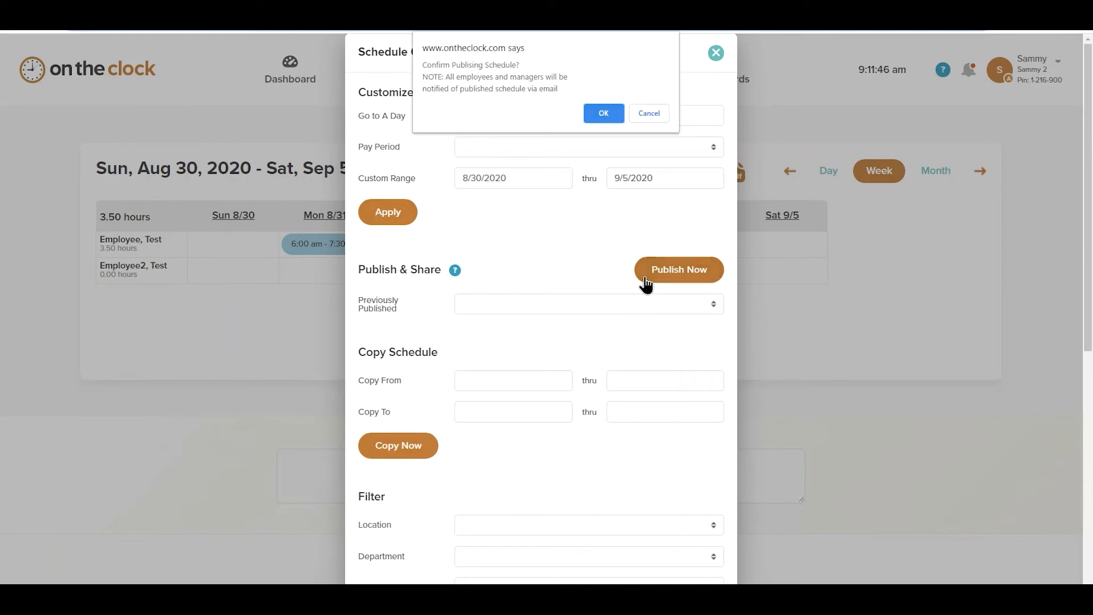
pyautogui.click(603, 117)
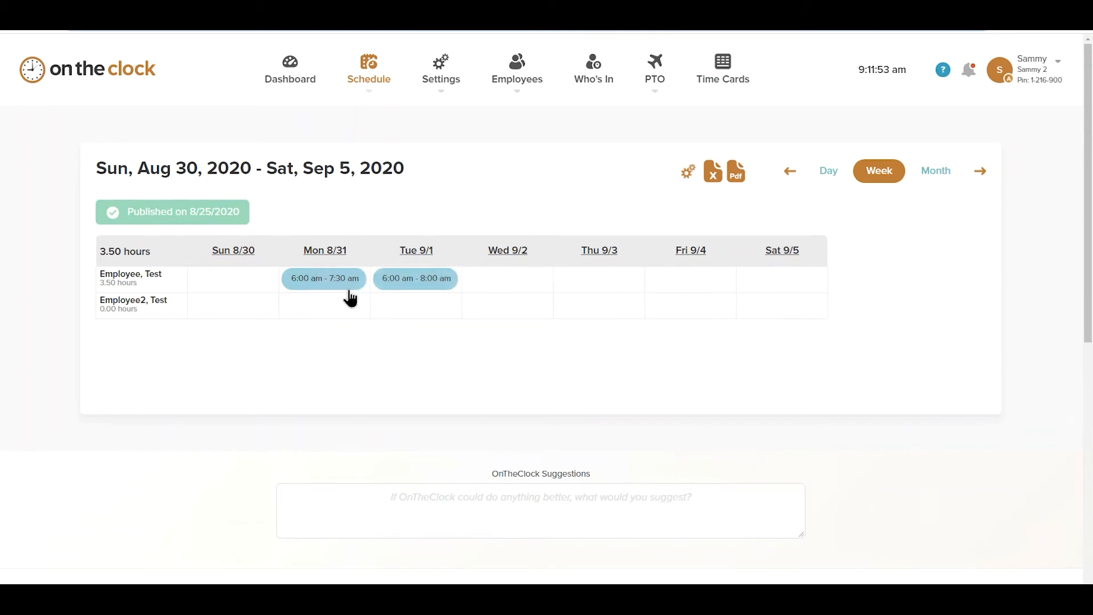
pyautogui.moveTo(349, 291)
# Review the schedule options for the published week, including the share link, copying, filters and shift deletion, without changing anything.
pyautogui.click(687, 174)
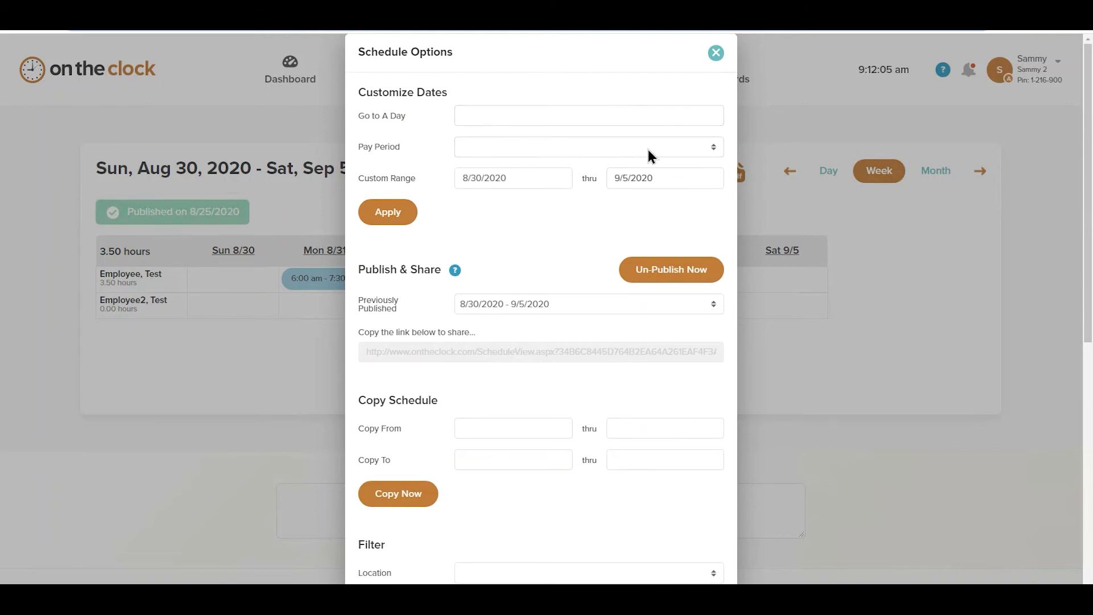
pyautogui.scroll(-2, 528, 199)
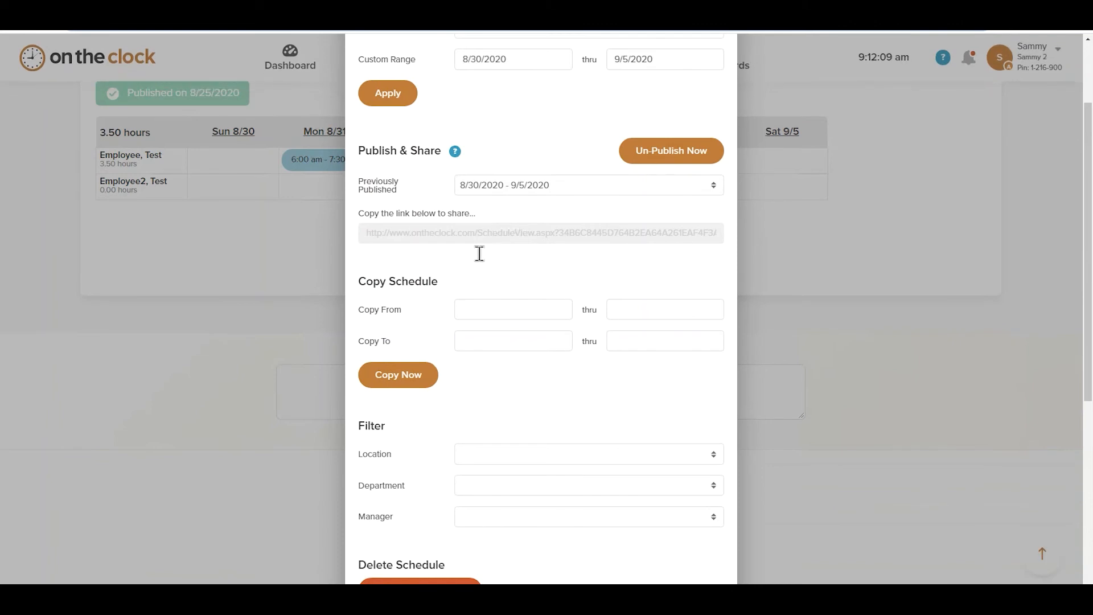
pyautogui.scroll(-1, 480, 254)
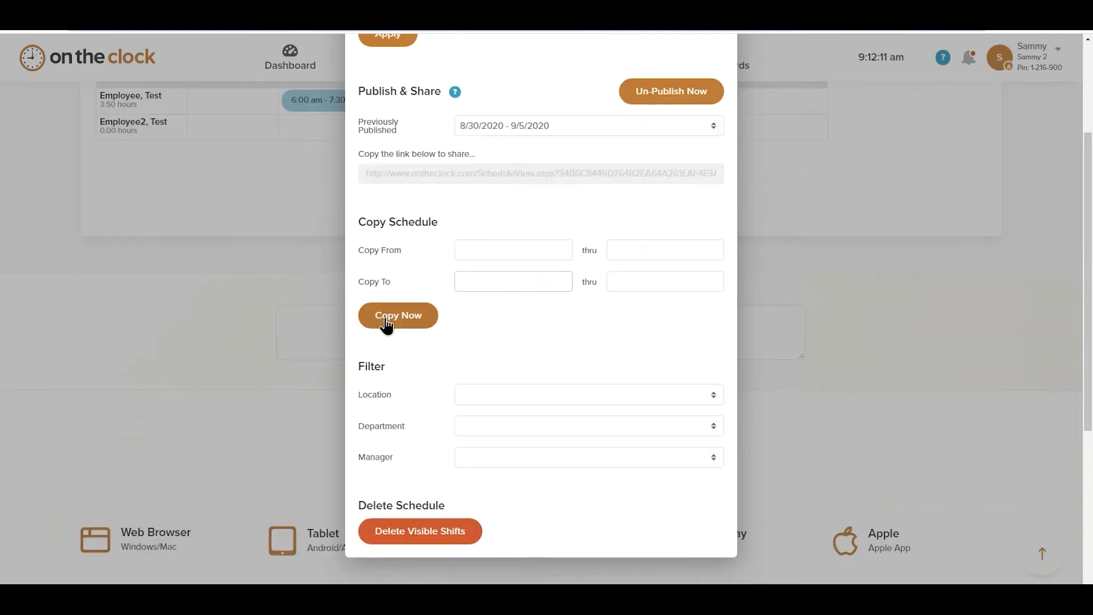
pyautogui.scroll(-1, 521, 333)
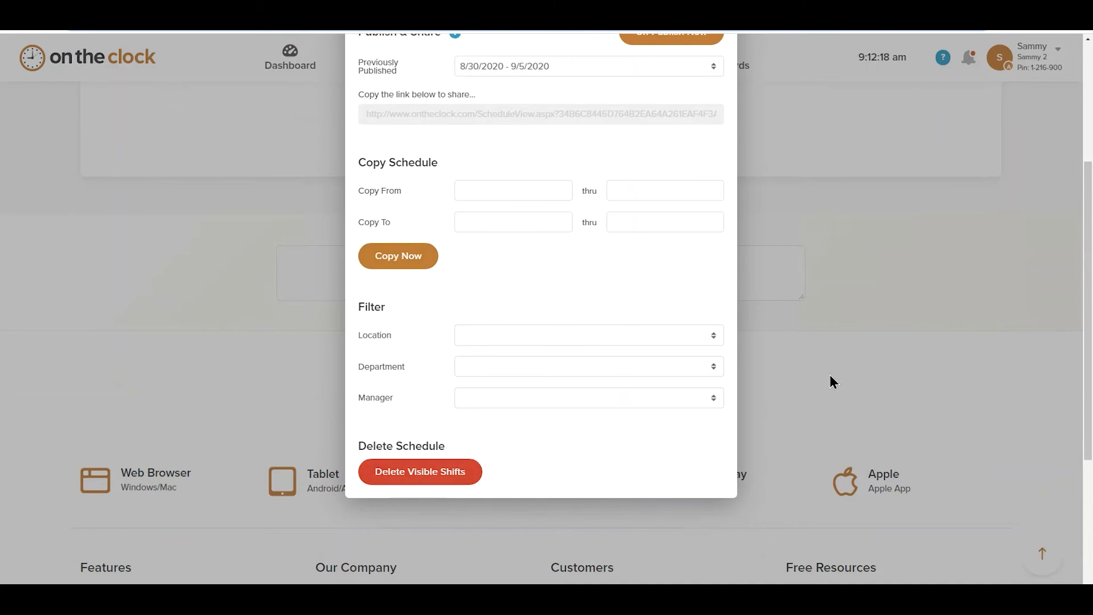
pyautogui.scroll(3, 823, 381)
pyautogui.scroll(1, 820, 380)
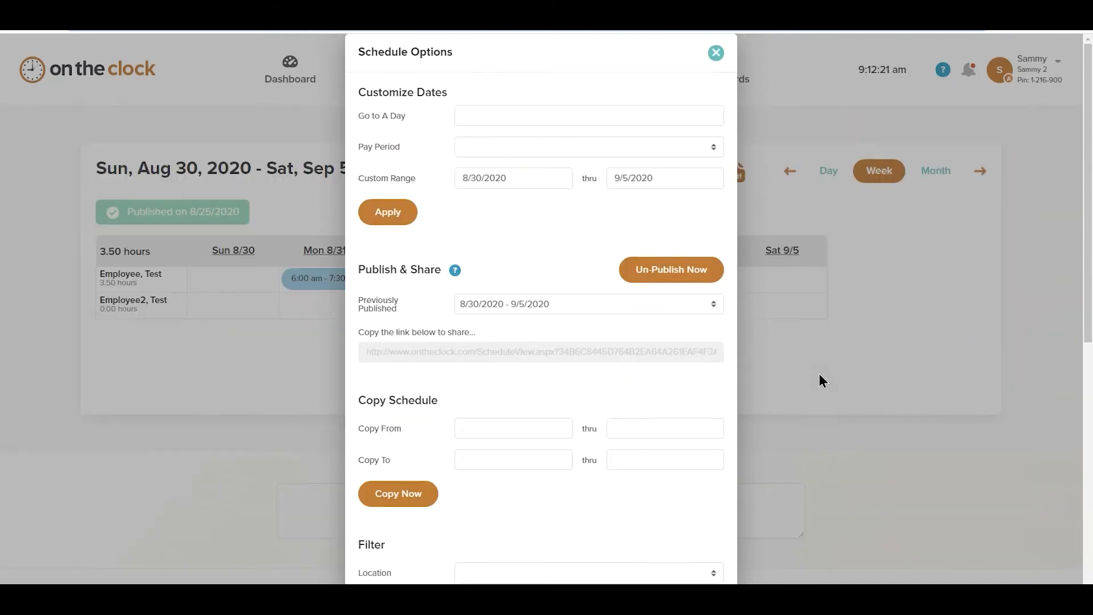
pyautogui.click(715, 54)
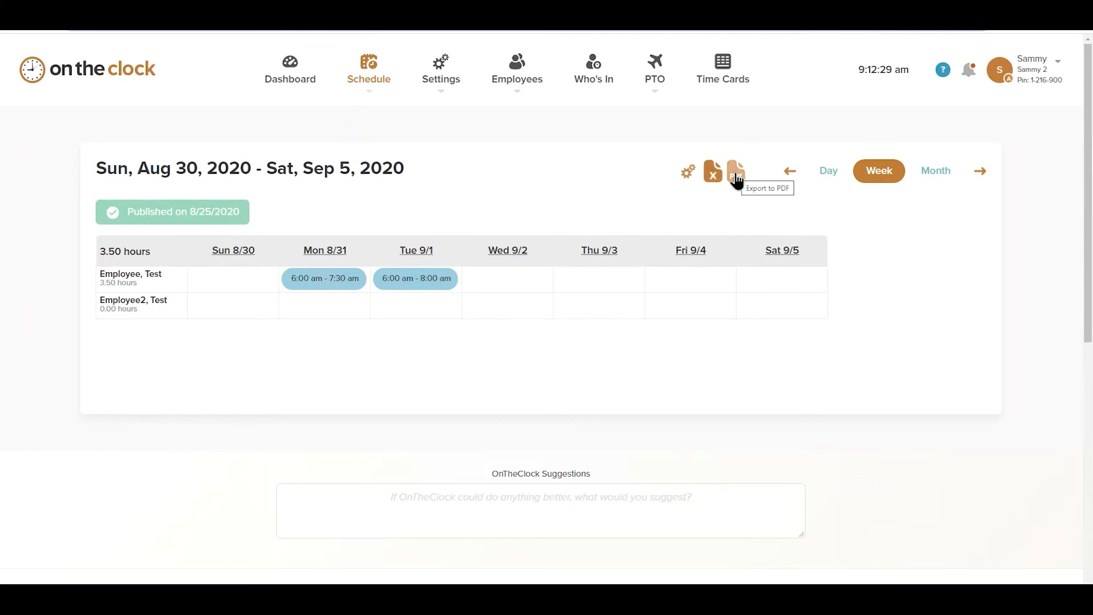
# View the schedule by day, by week and across the whole month, and return to the weekly view.
pyautogui.click(826, 171)
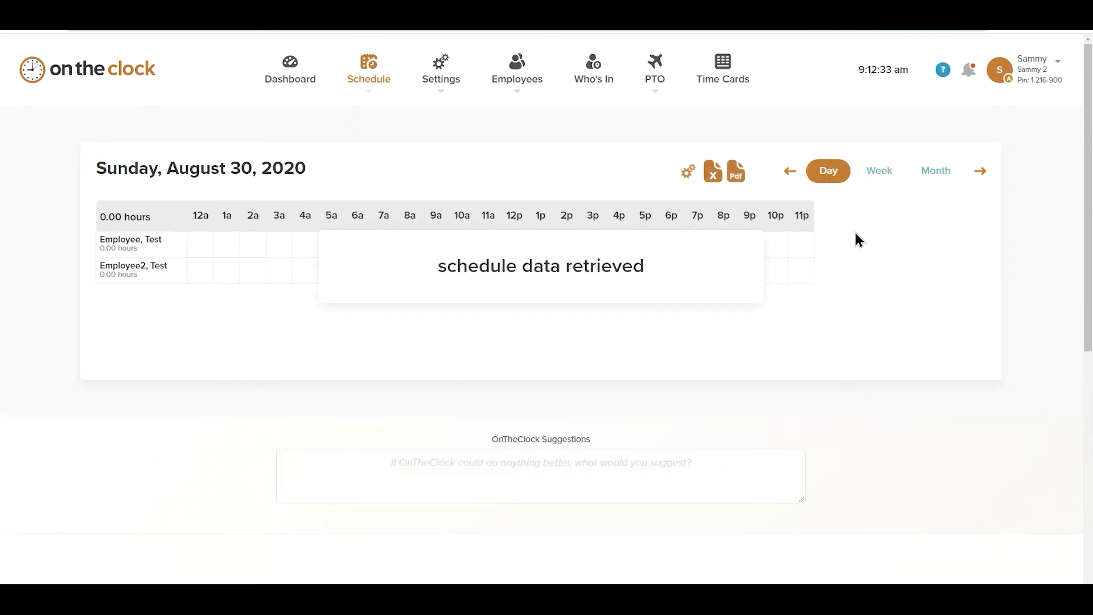
pyautogui.click(875, 172)
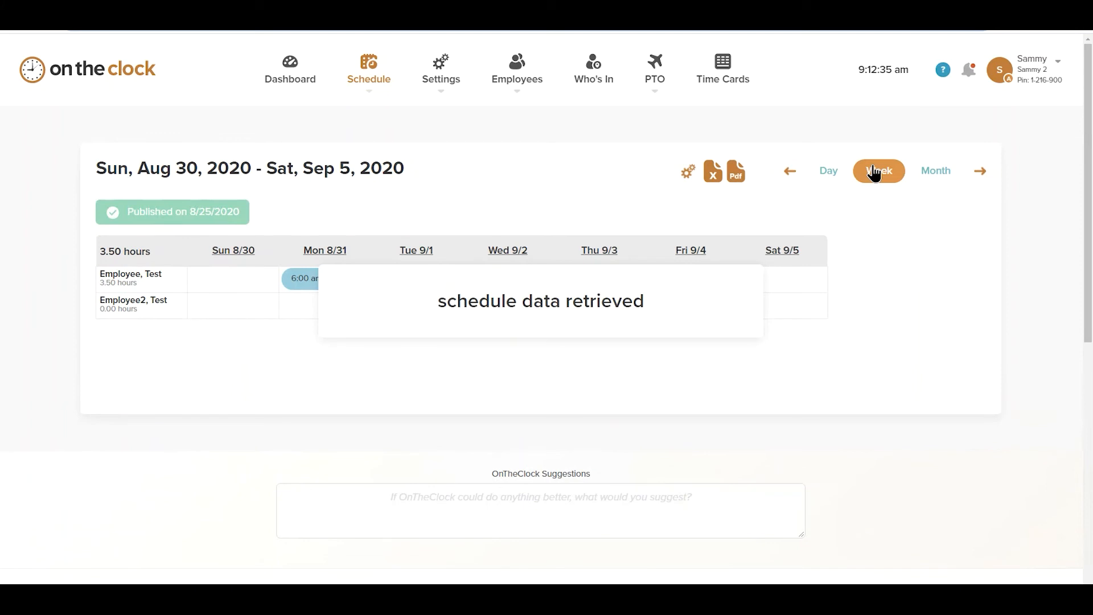
pyautogui.click(948, 177)
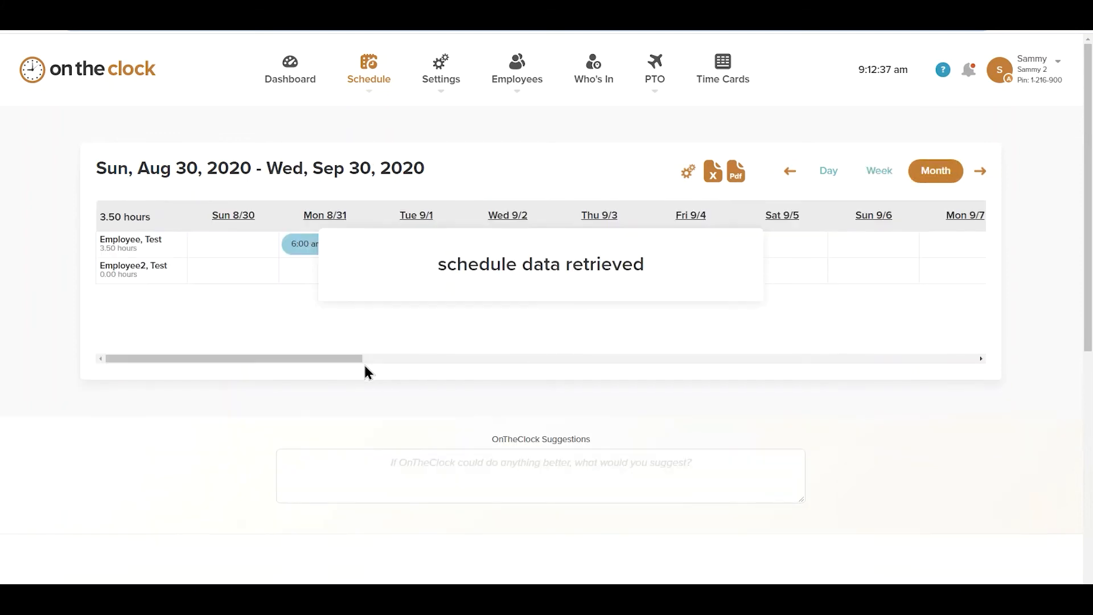
pyautogui.moveTo(367, 358); pyautogui.dragTo(586, 359)
pyautogui.click(879, 170)
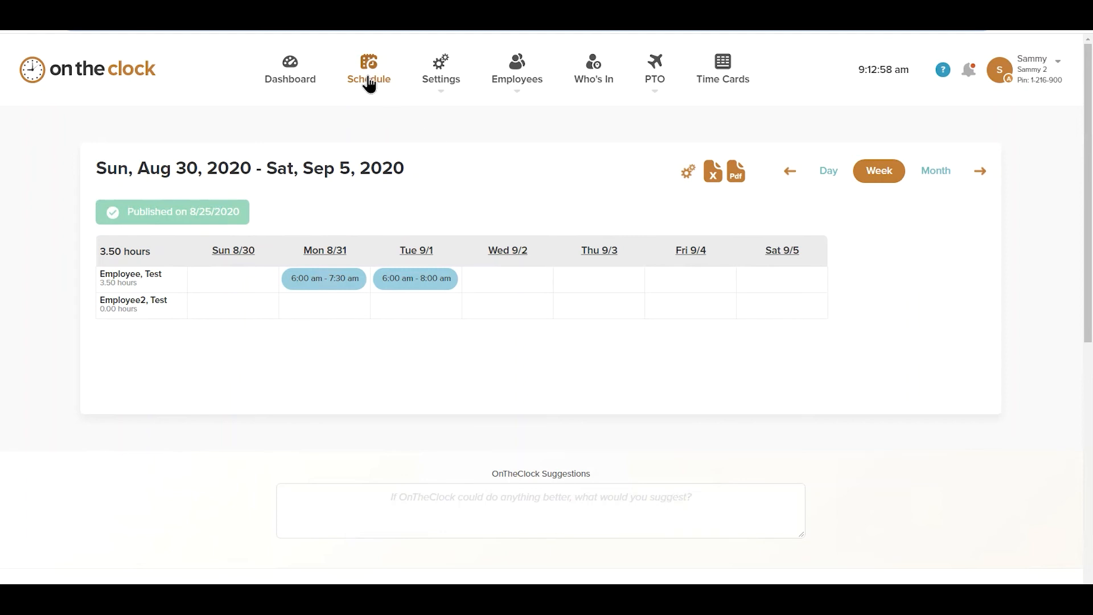
# Add a new fixed schedule named "shift 3" with 3 breaks.
pyautogui.moveTo(369, 82)
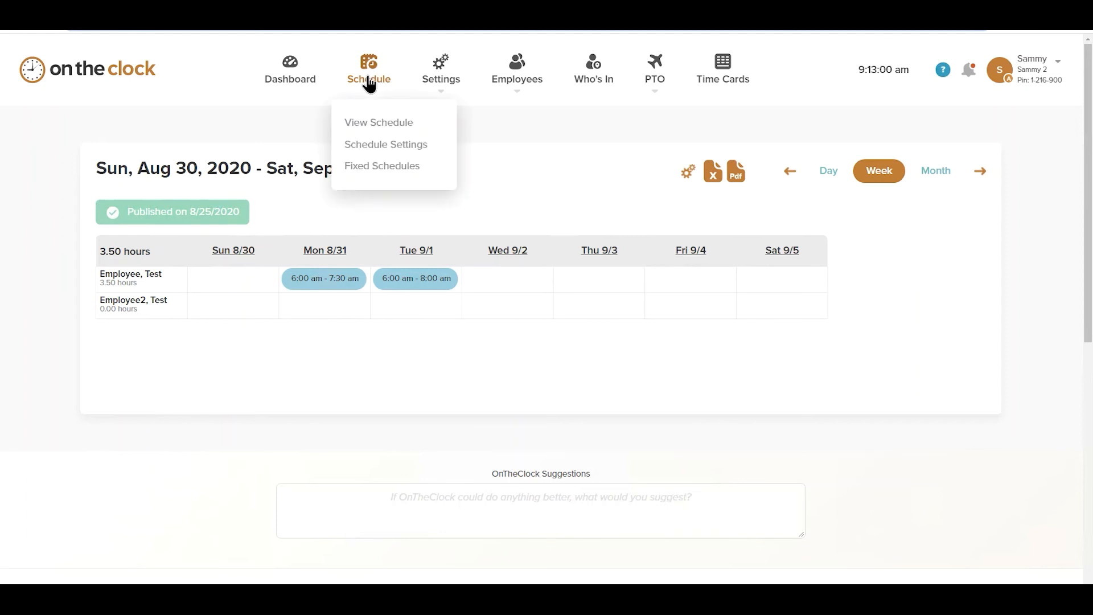
pyautogui.click(384, 166)
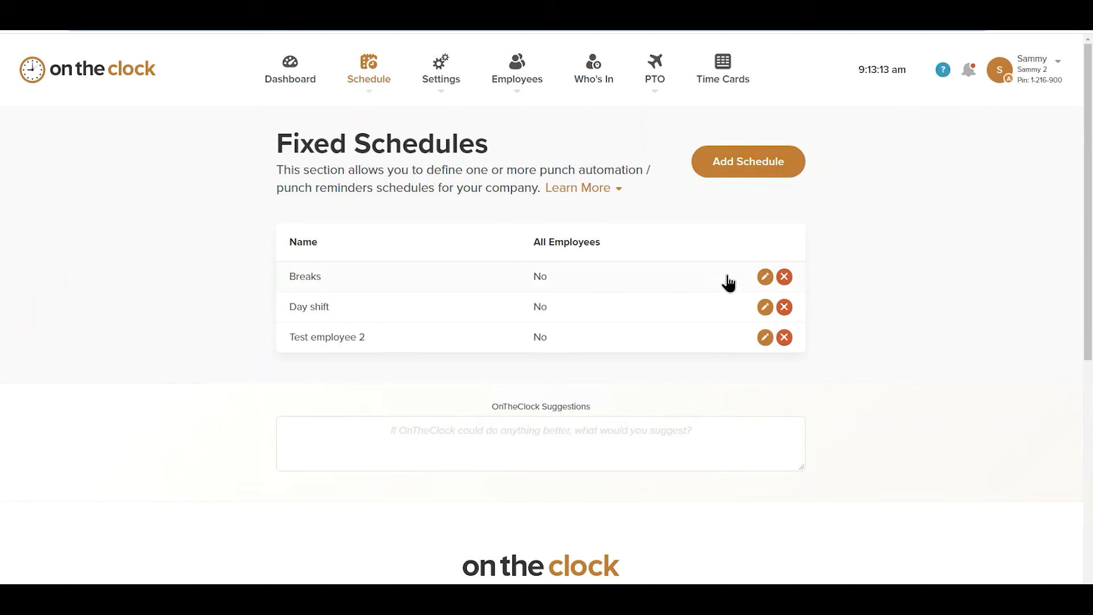
pyautogui.click(752, 172)
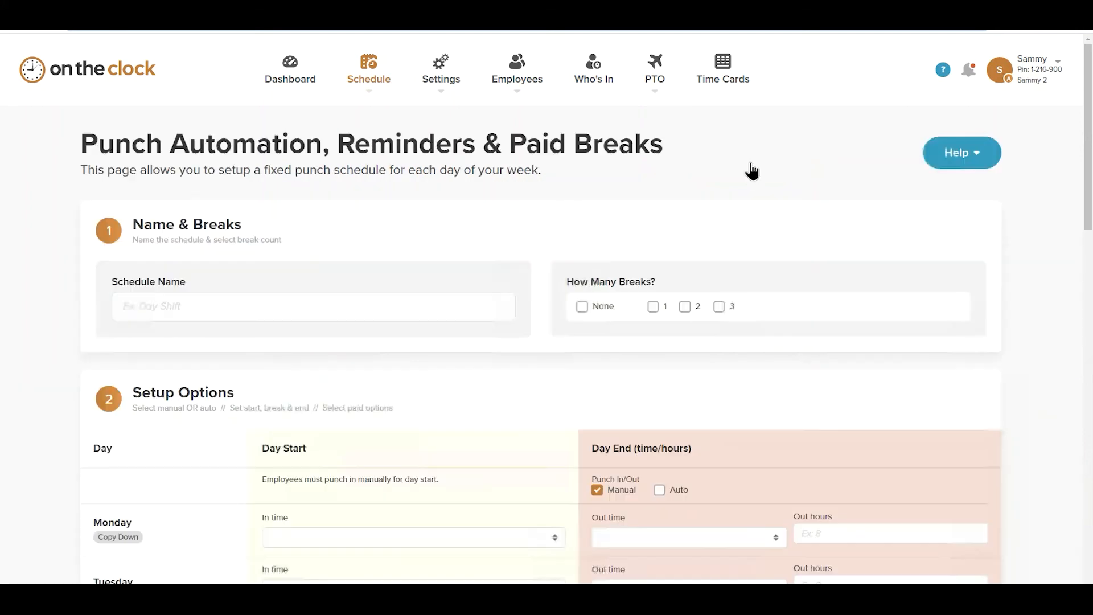
pyautogui.click(306, 306)
pyautogui.write('shift 3')
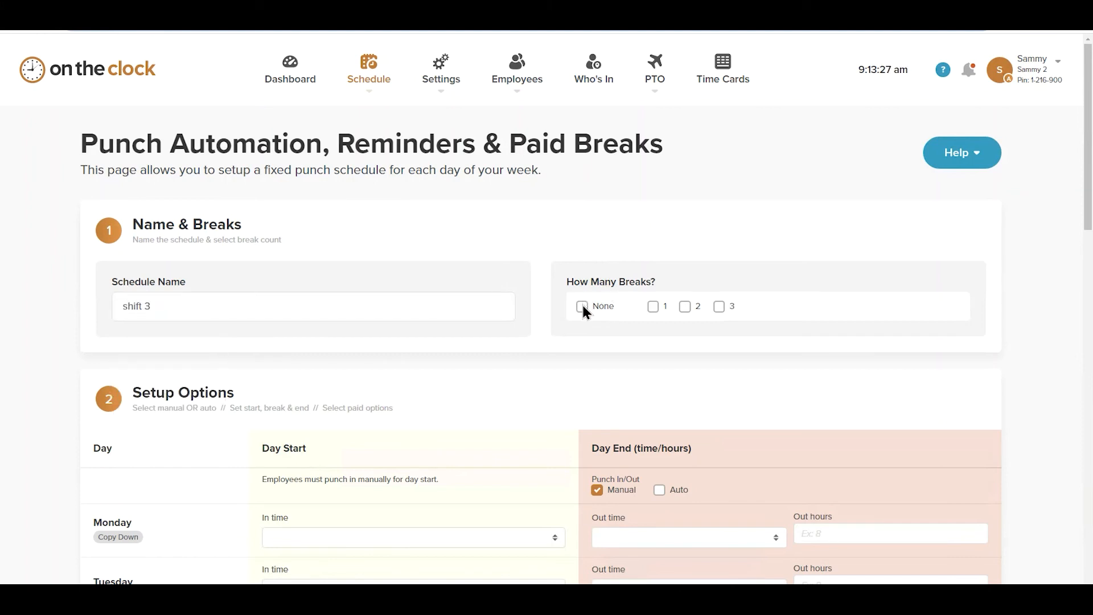
pyautogui.click(723, 308)
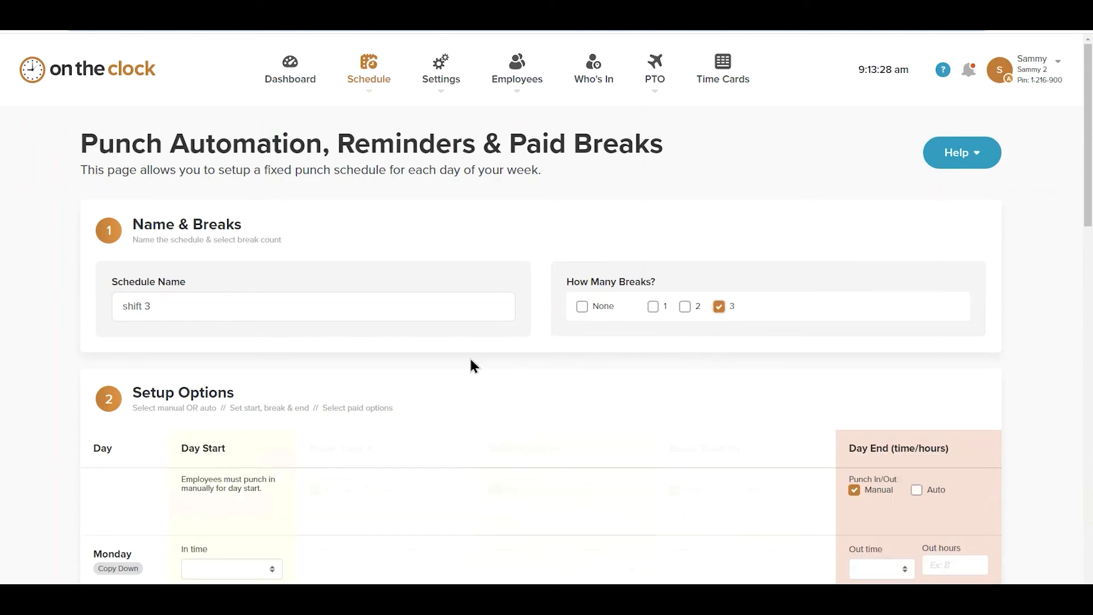
# Set Monday's day start in time to 8:00 am in the fixed schedule.
pyautogui.scroll(-2, 307, 351)
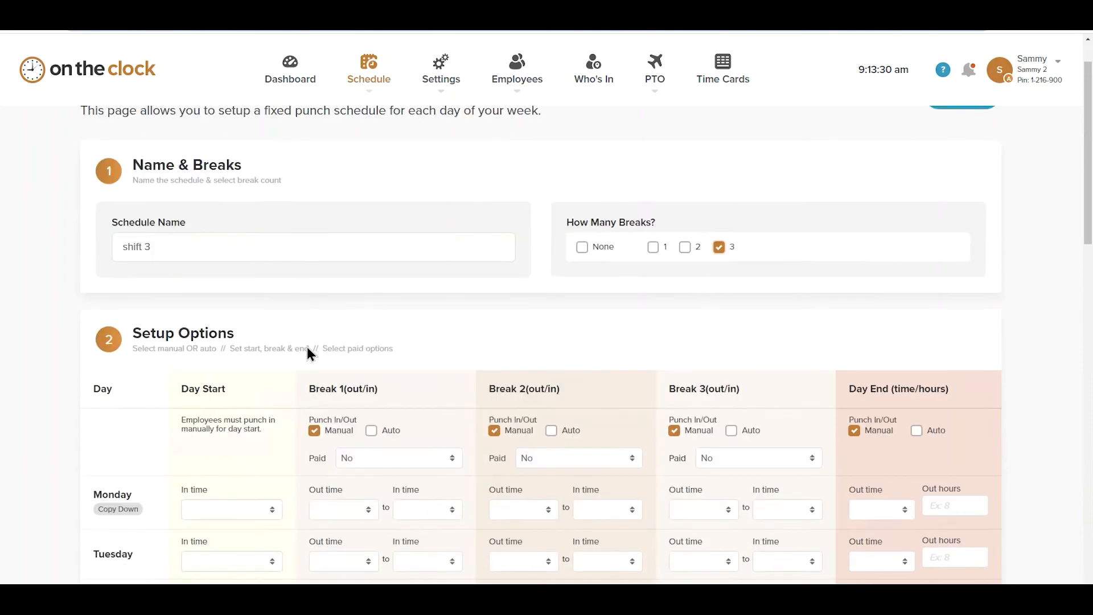
pyautogui.scroll(-1, 232, 370)
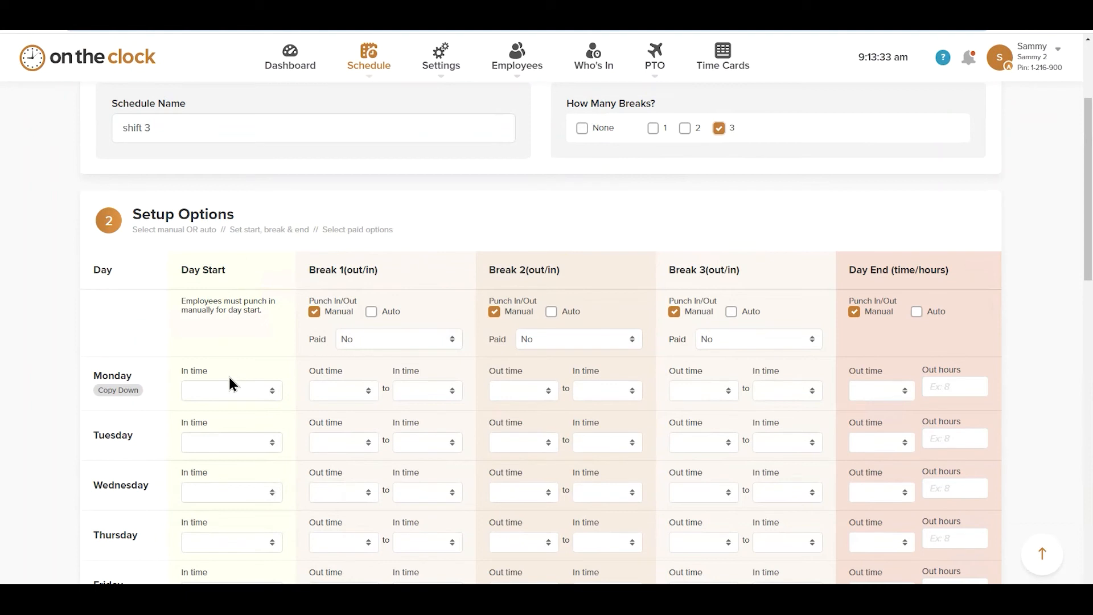
pyautogui.click(217, 391)
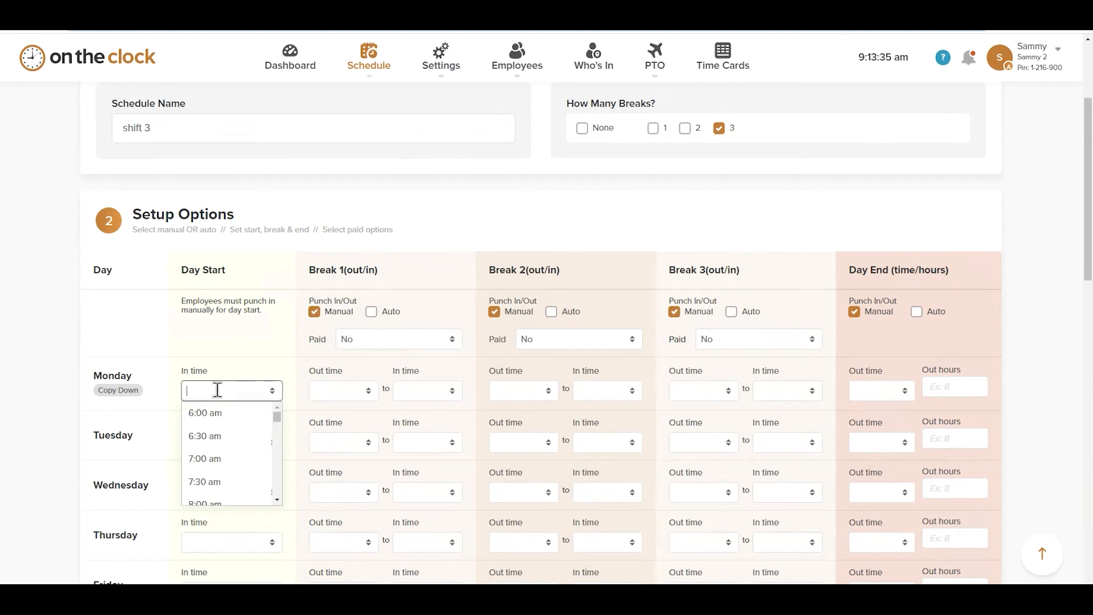
pyautogui.write('8:00 am')
pyautogui.press('Tab')
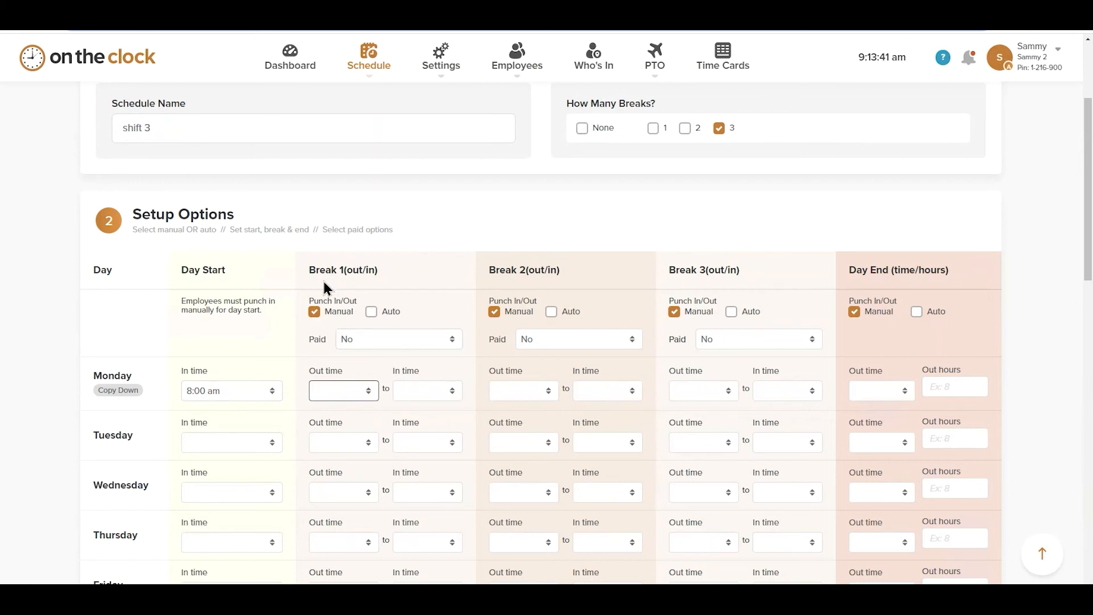
# Set Break 1 to automatic punch in/out and make it paid.
pyautogui.moveTo(319, 312)
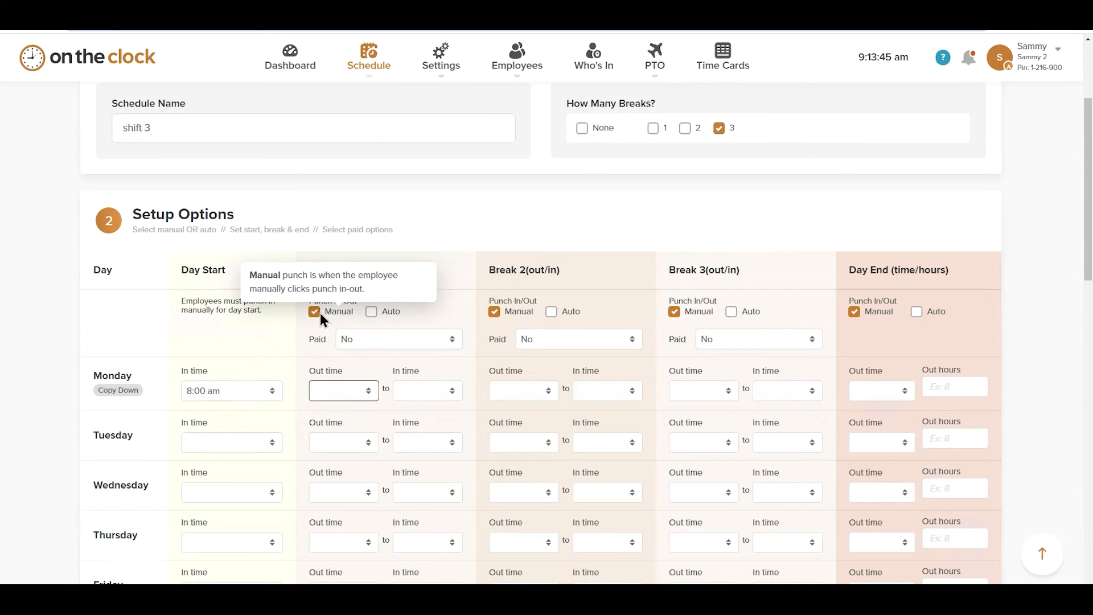
pyautogui.click(373, 312)
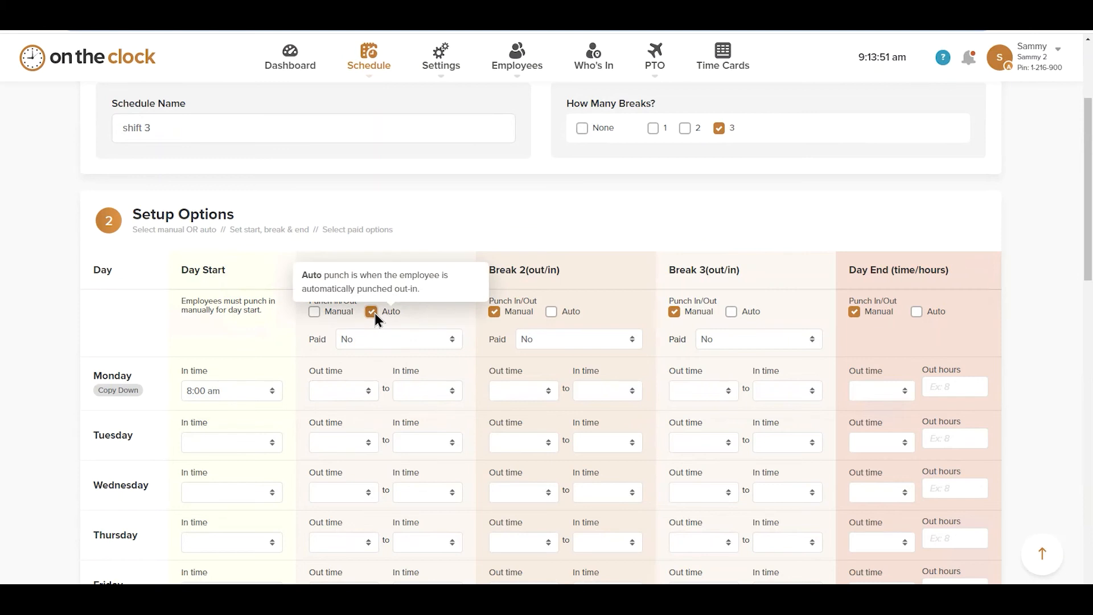
pyautogui.click(369, 341)
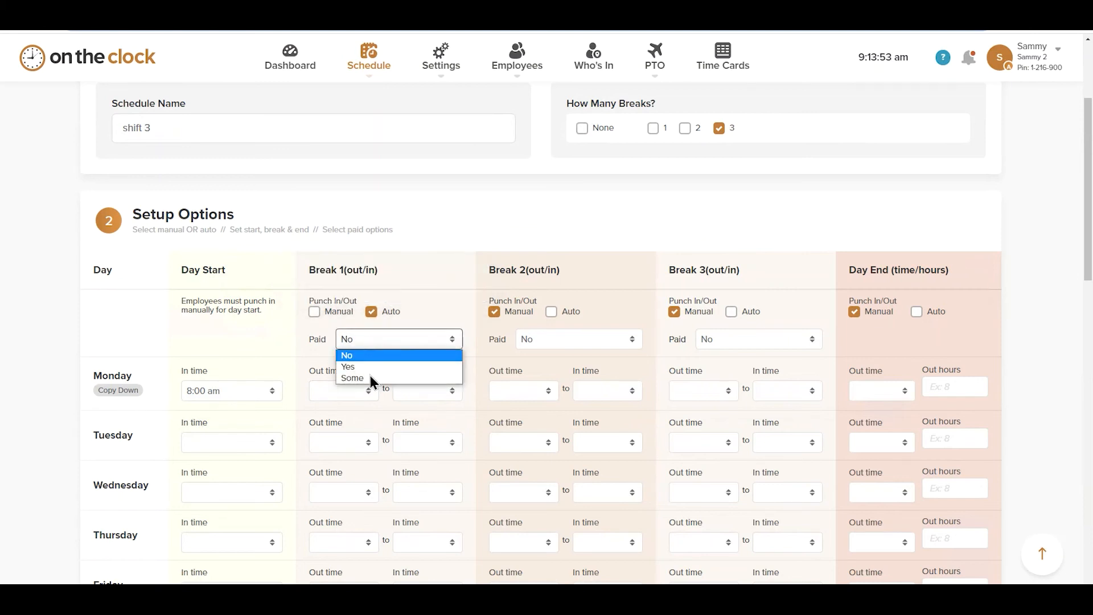
pyautogui.click(370, 374)
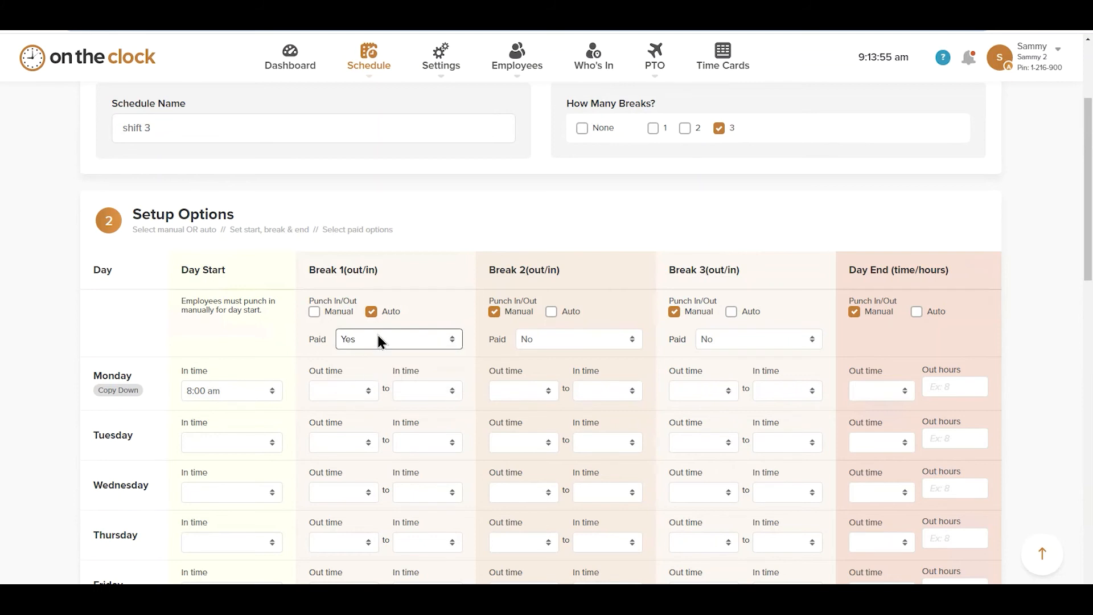
pyautogui.click(378, 339)
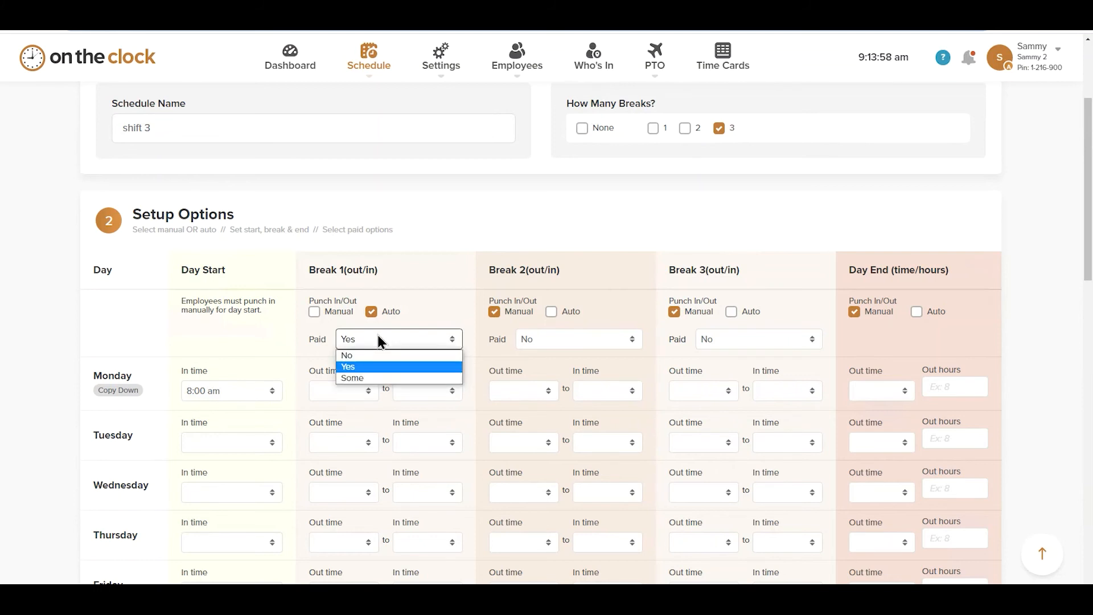
pyautogui.click(378, 337)
# Set Monday's Break 1 to run from 9:00 am to 9:10 am.
pyautogui.click(337, 390)
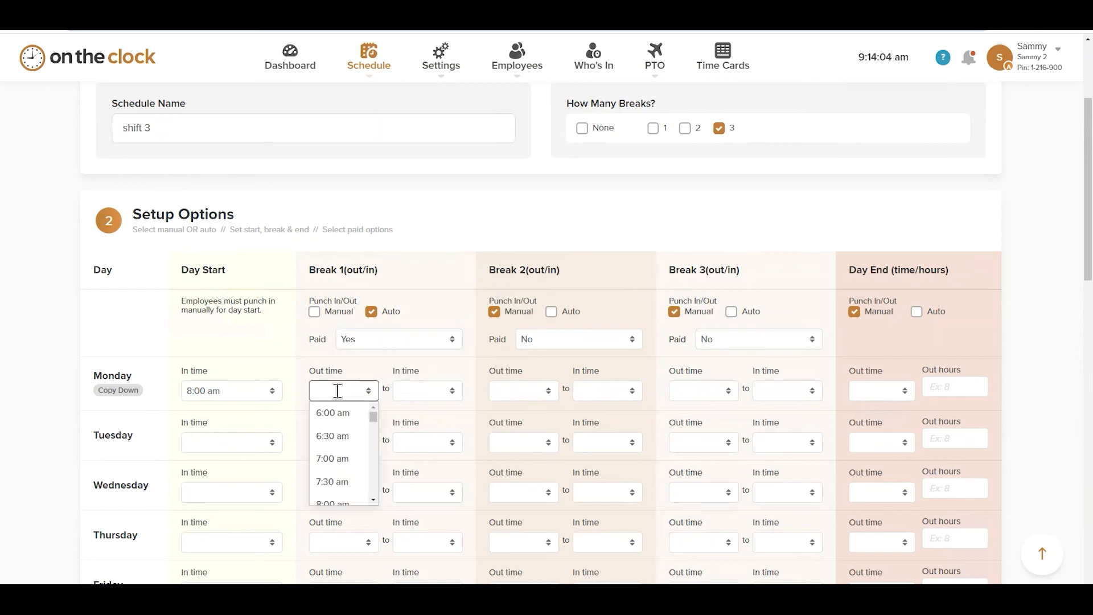
pyautogui.write('9')
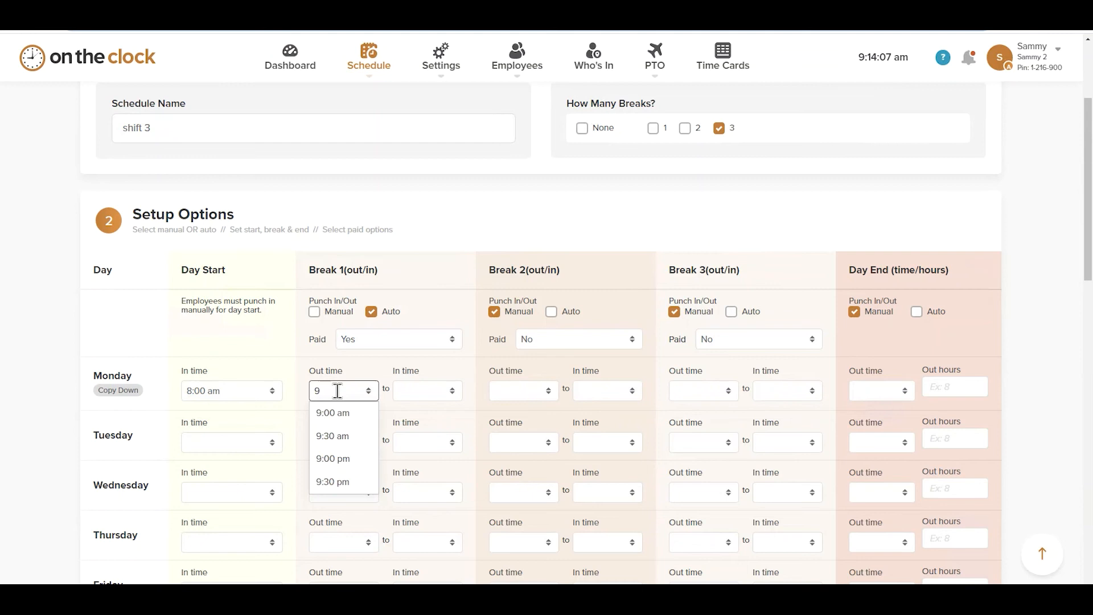
pyautogui.write(':0')
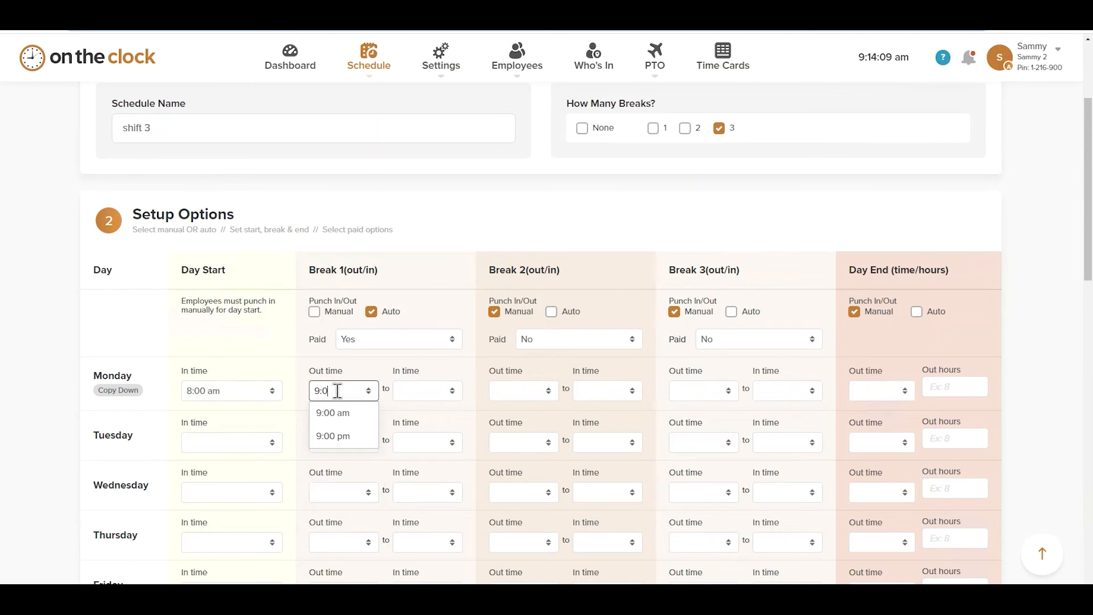
pyautogui.write('0 a')
pyautogui.press('Tab')
pyautogui.write('9')
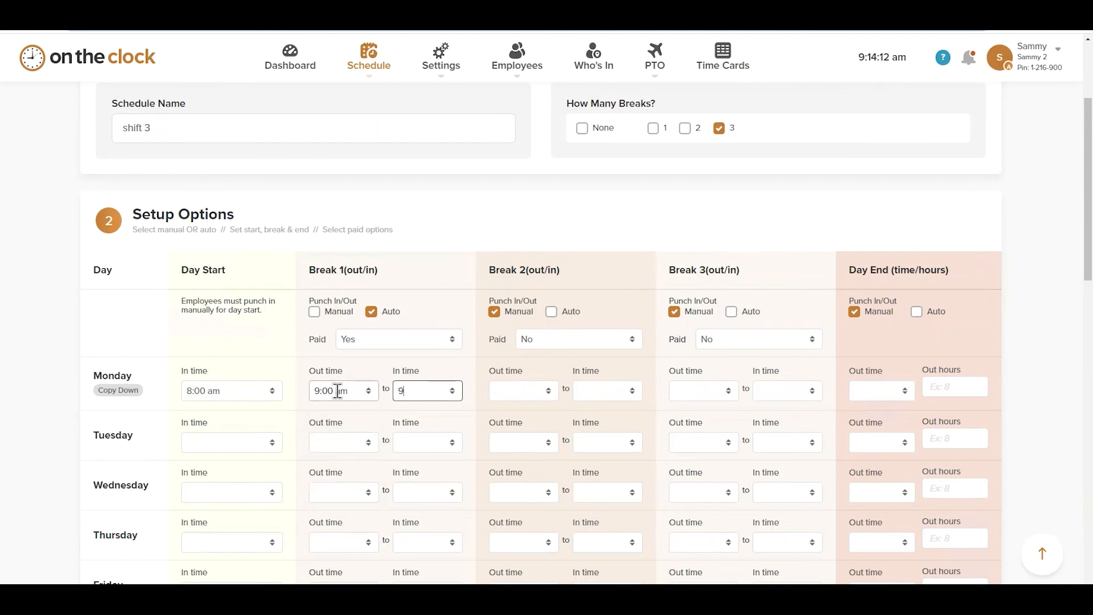
pyautogui.write(':10 am')
pyautogui.press('Return')
pyautogui.click(429, 316)
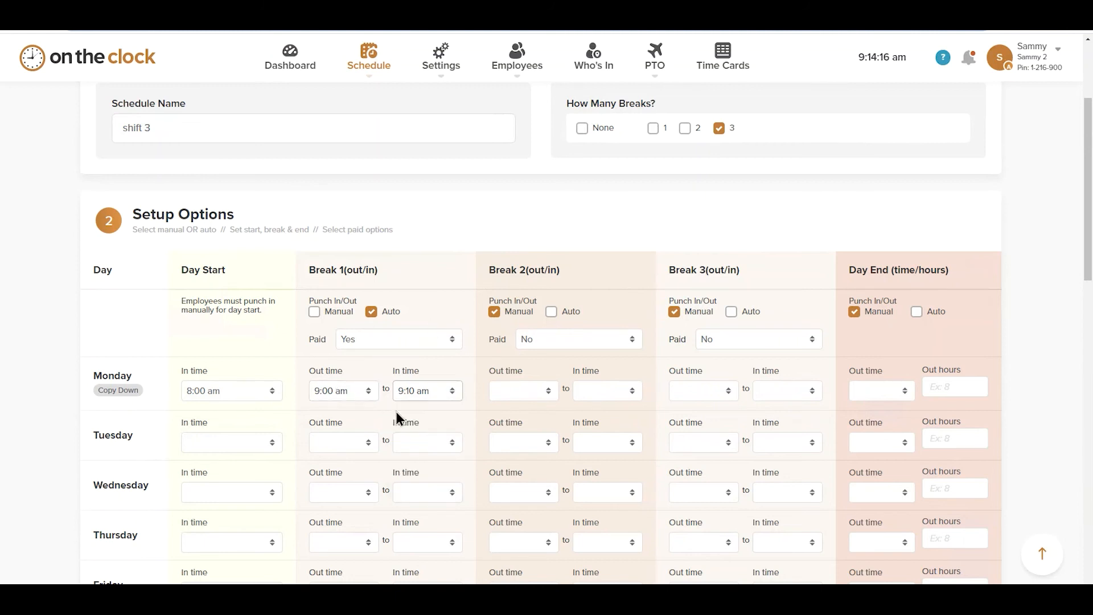
# Make Break 2 partially paid with the Some option and .50 paid hours.
pyautogui.click(567, 339)
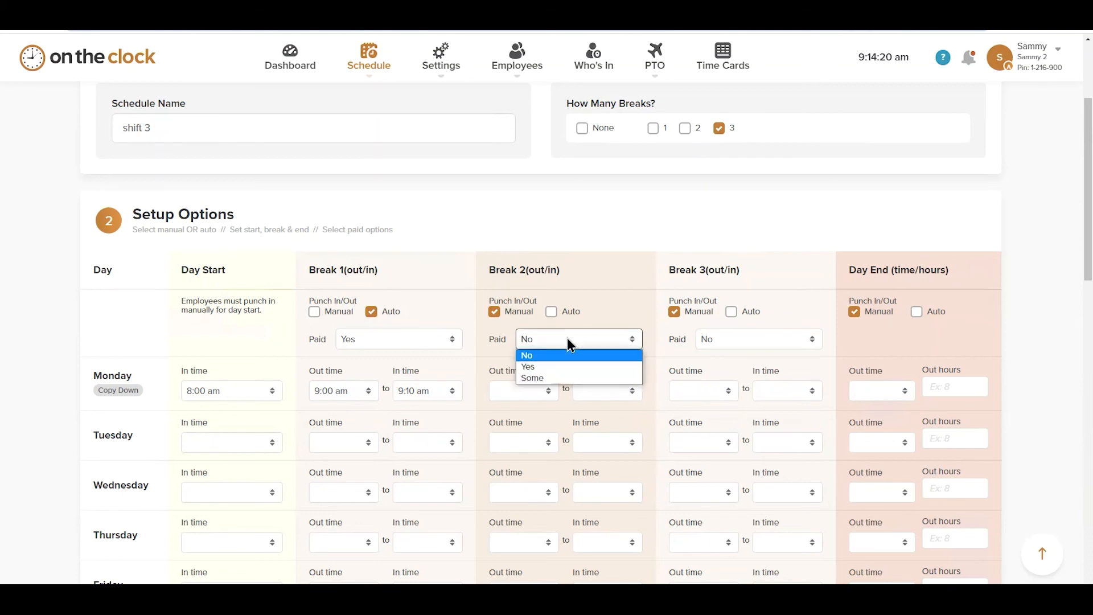
pyautogui.click(562, 382)
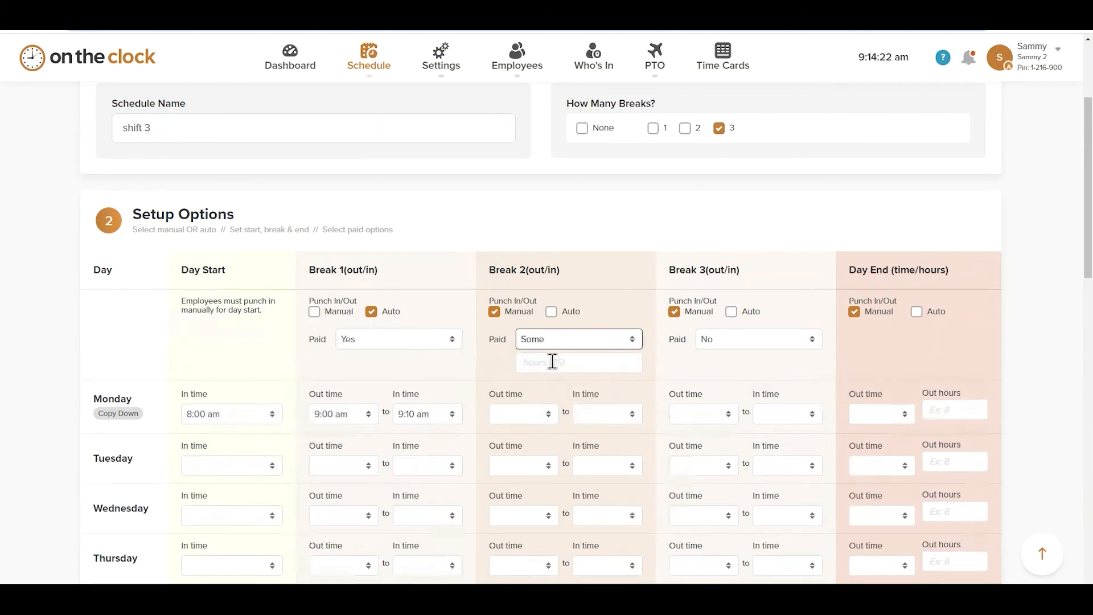
pyautogui.click(552, 362)
pyautogui.write('.50')
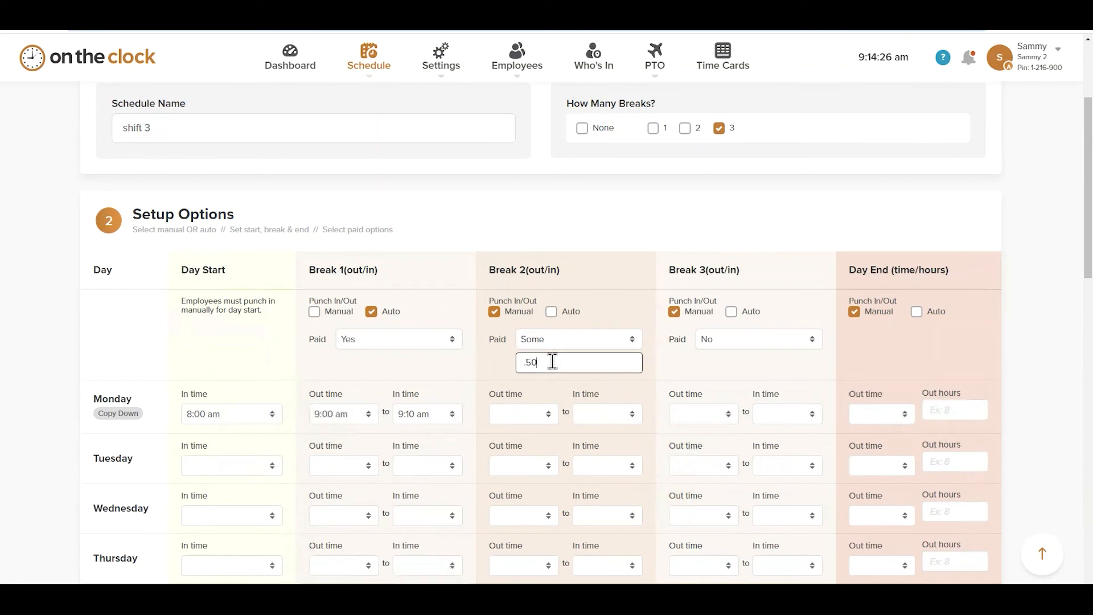
# Set Monday's Break 2 to run from 12:00 pm to 1:00 pm.
pyautogui.click(516, 416)
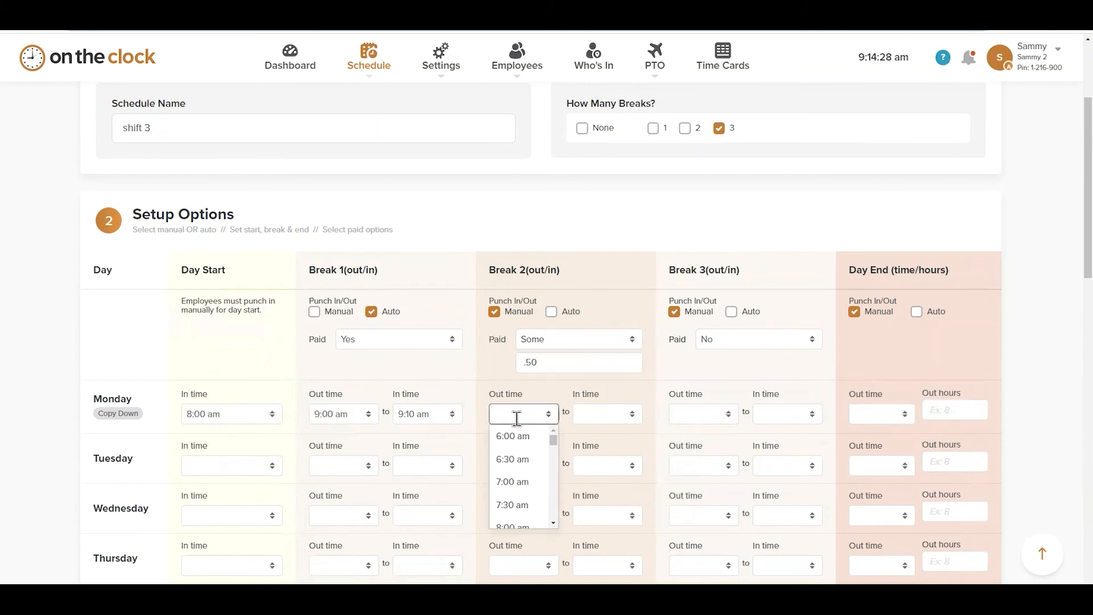
pyautogui.write('12:00 pm')
pyautogui.press('Tab')
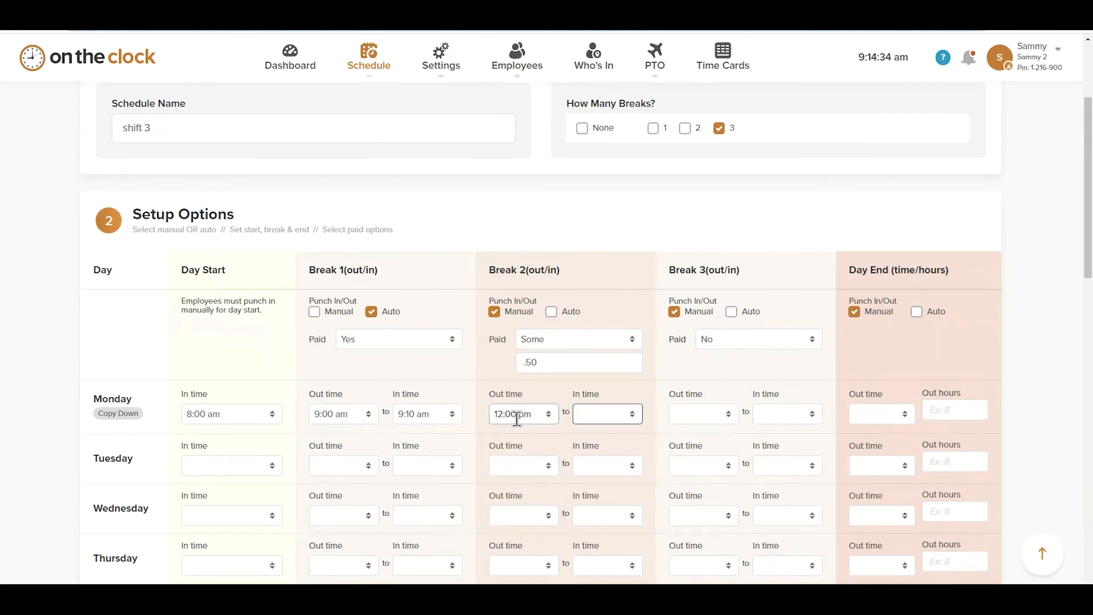
pyautogui.write('pm')
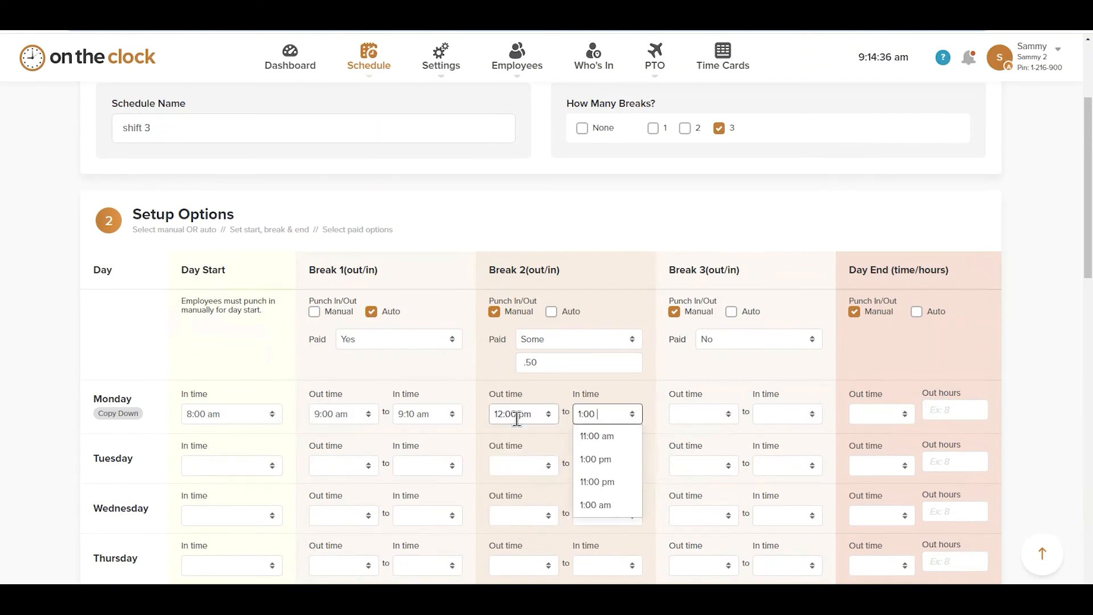
pyautogui.press('Return')
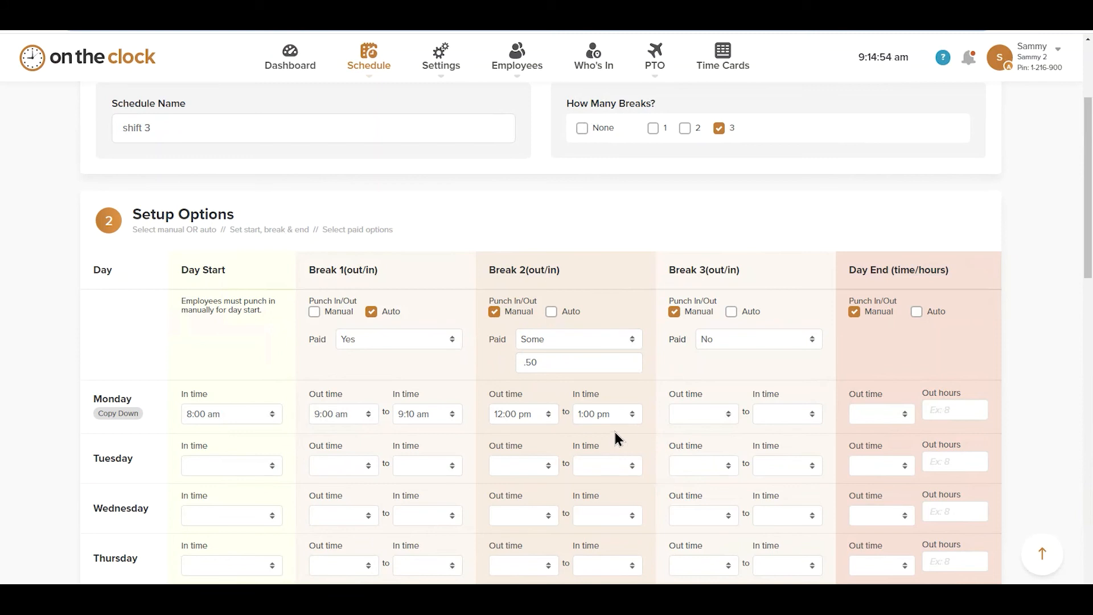
# Set Break 3 to automatic punch in/out and make it paid.
pyautogui.scroll(-1, 742, 279)
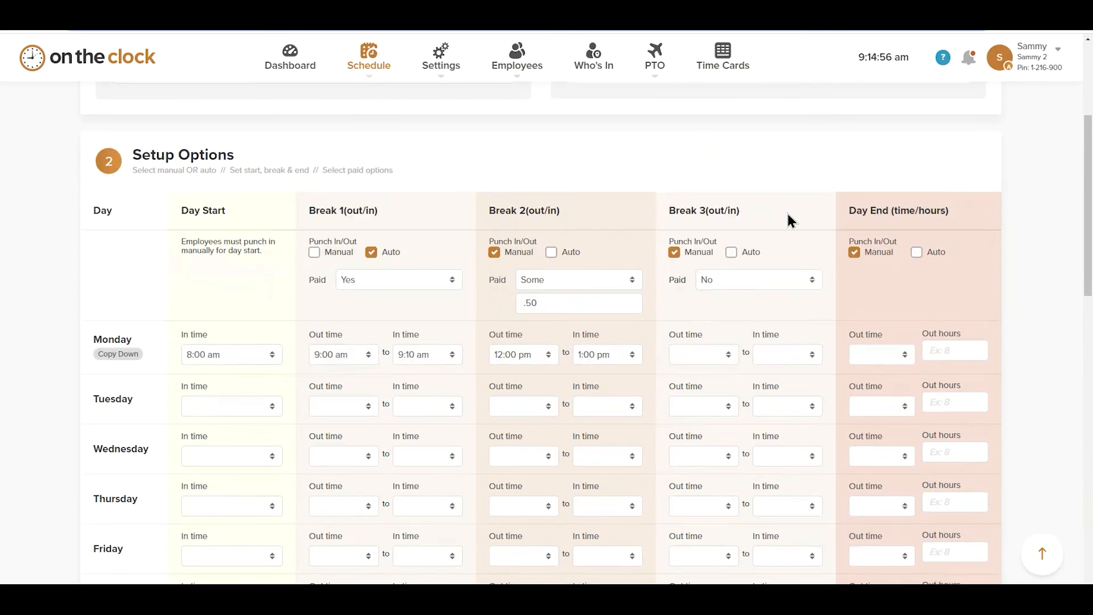
pyautogui.moveTo(733, 256)
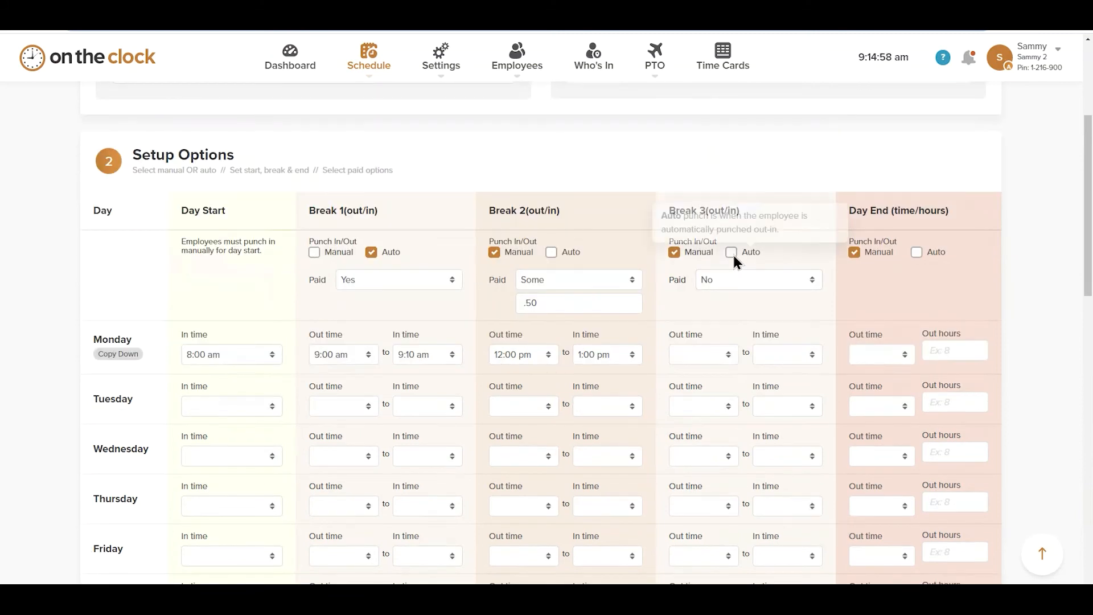
pyautogui.click(732, 252)
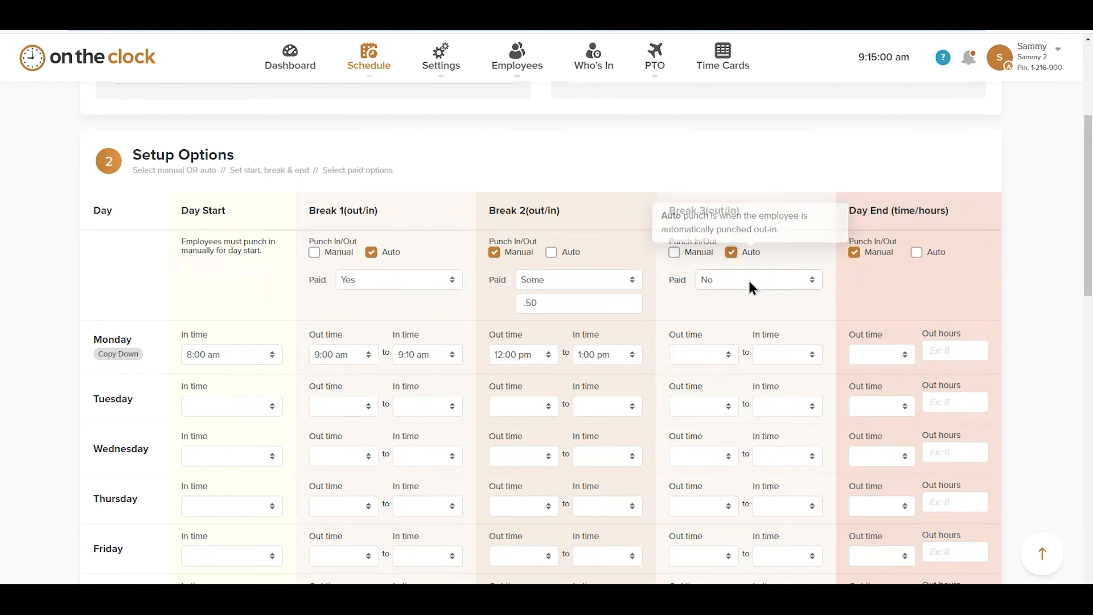
pyautogui.click(749, 283)
pyautogui.click(737, 309)
# Set Monday's Break 3 to run from 3:00 pm to 3:10 pm.
pyautogui.click(689, 350)
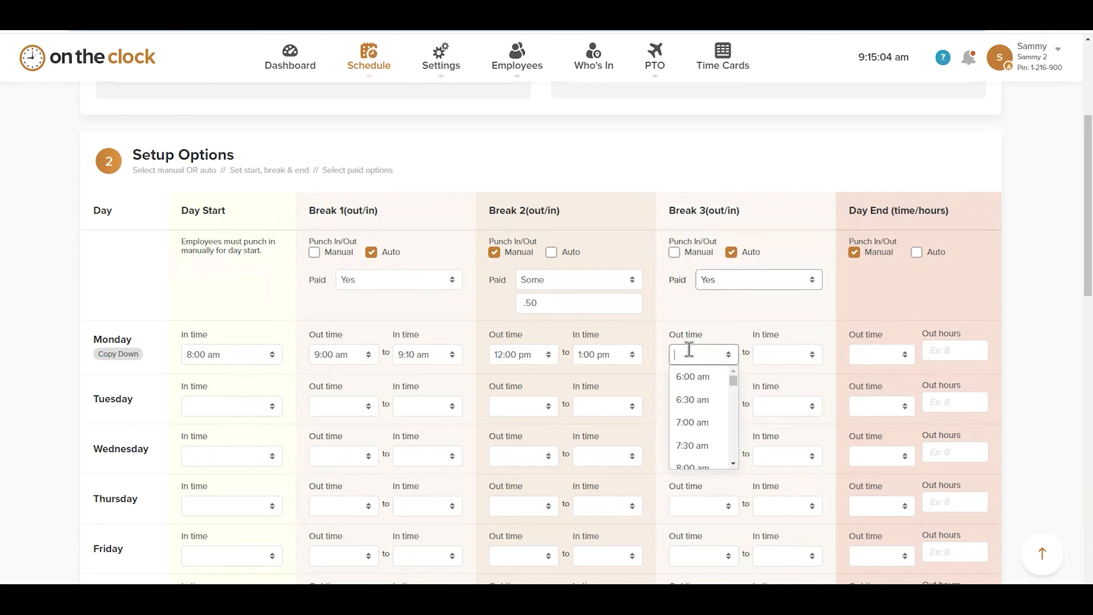
pyautogui.write('3')
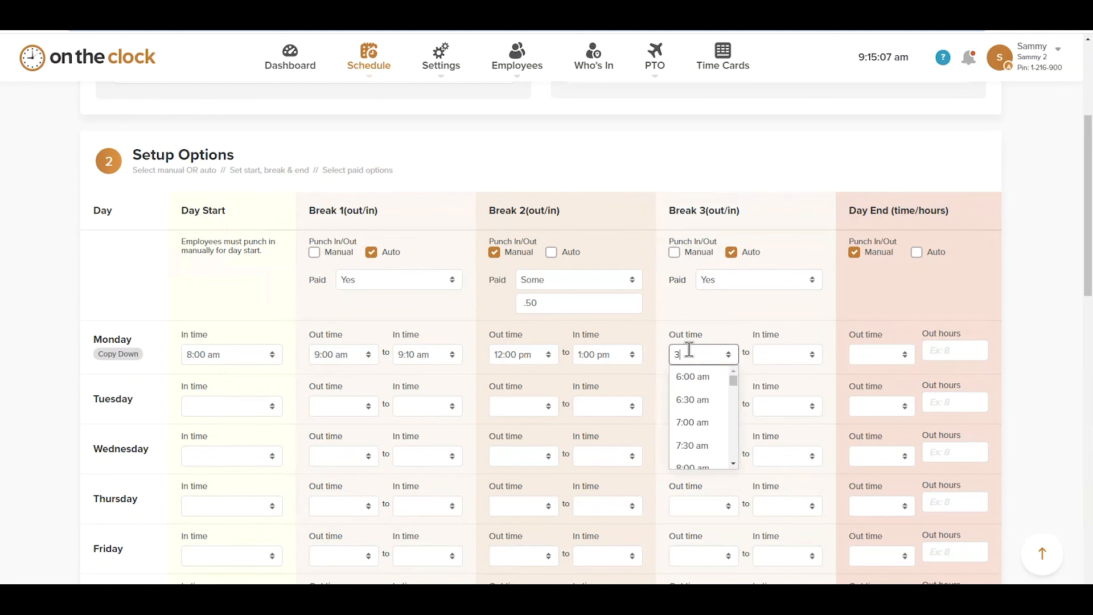
pyautogui.write(':00')
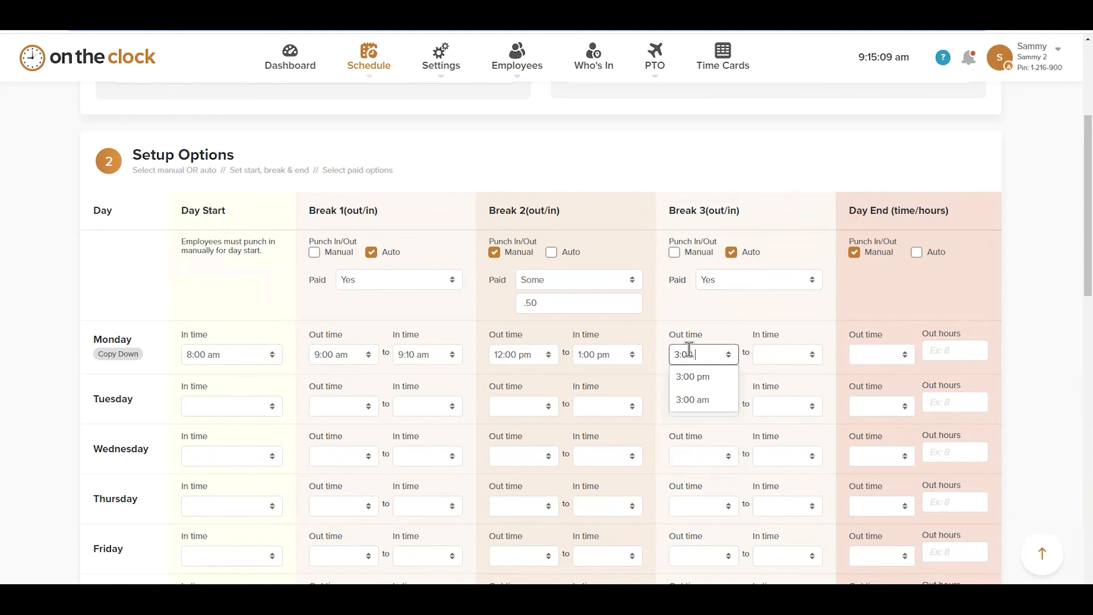
pyautogui.press('Tab')
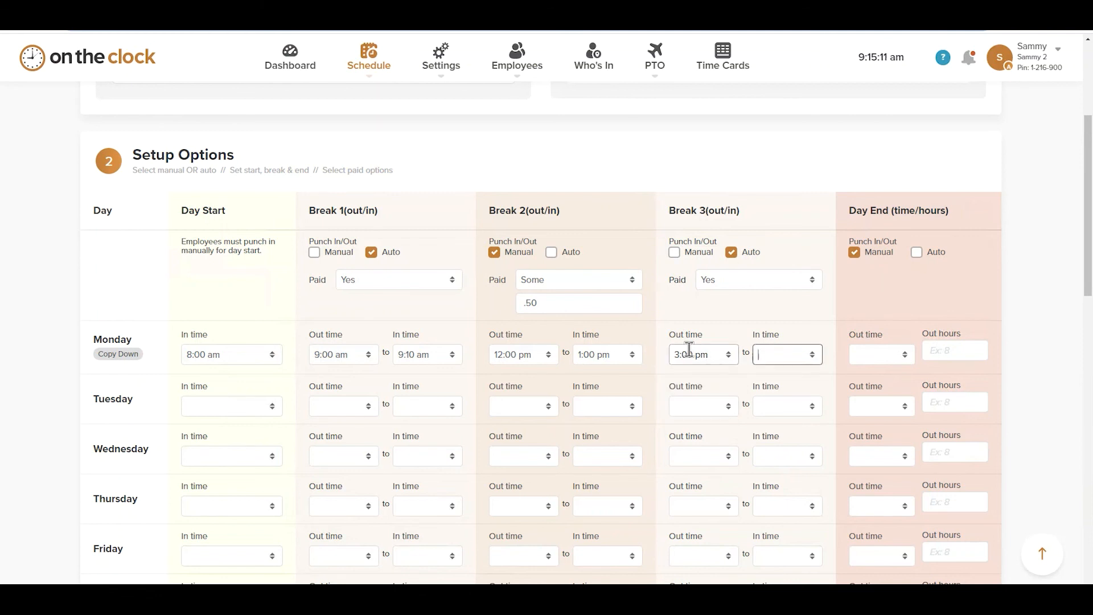
pyautogui.write('3:10 pm')
pyautogui.click(892, 272)
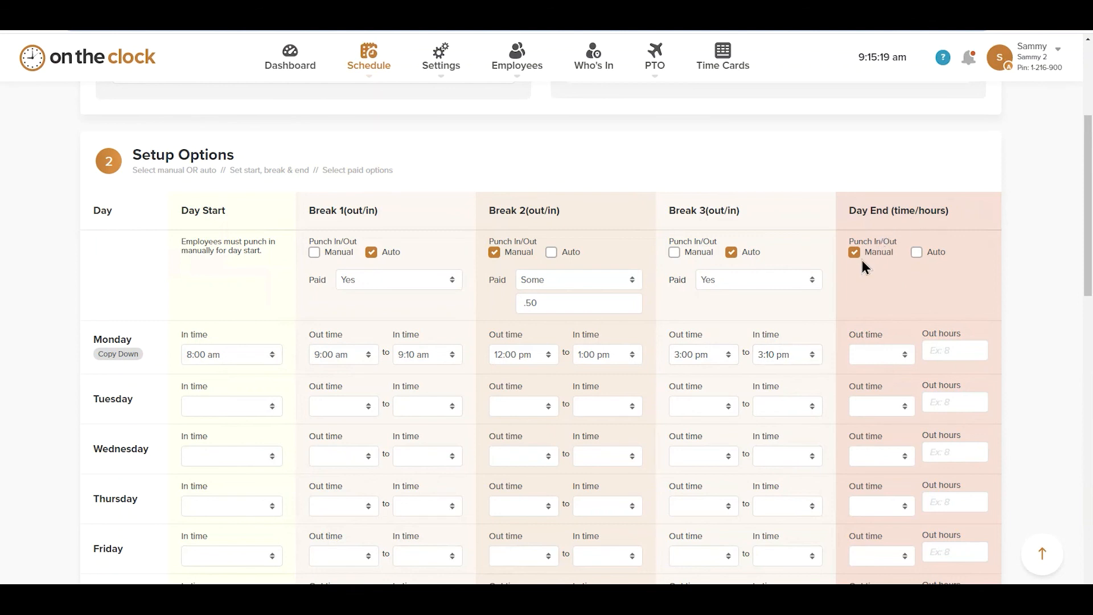
# Make Day End punch out automatically with 8.00 out hours on Monday, and copy Monday's times down to all other days.
pyautogui.click(917, 252)
pyautogui.scroll(-1, 922, 279)
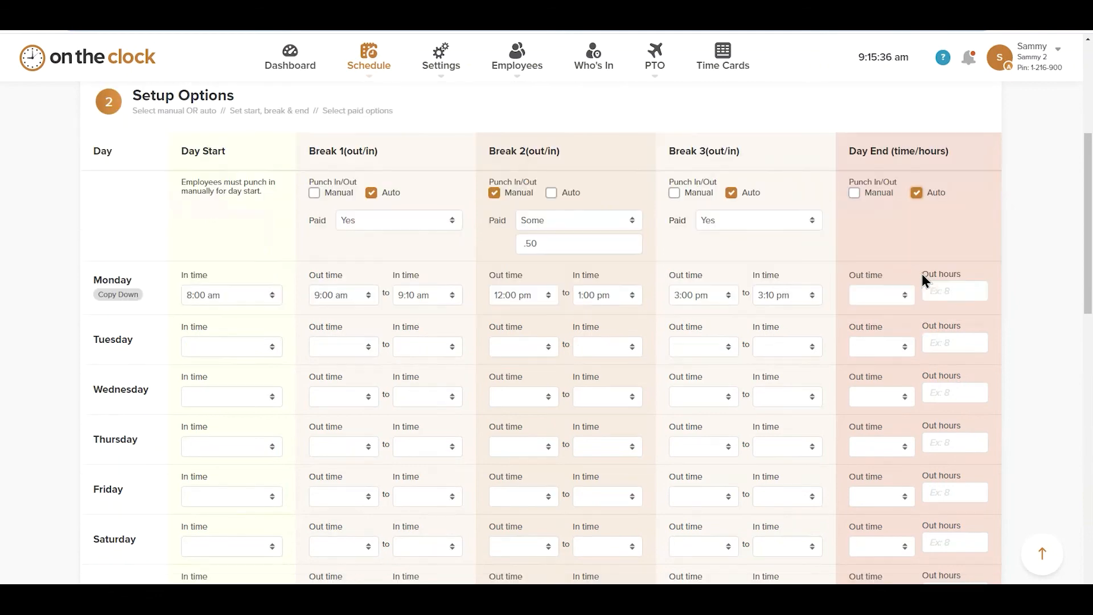
pyautogui.click(871, 295)
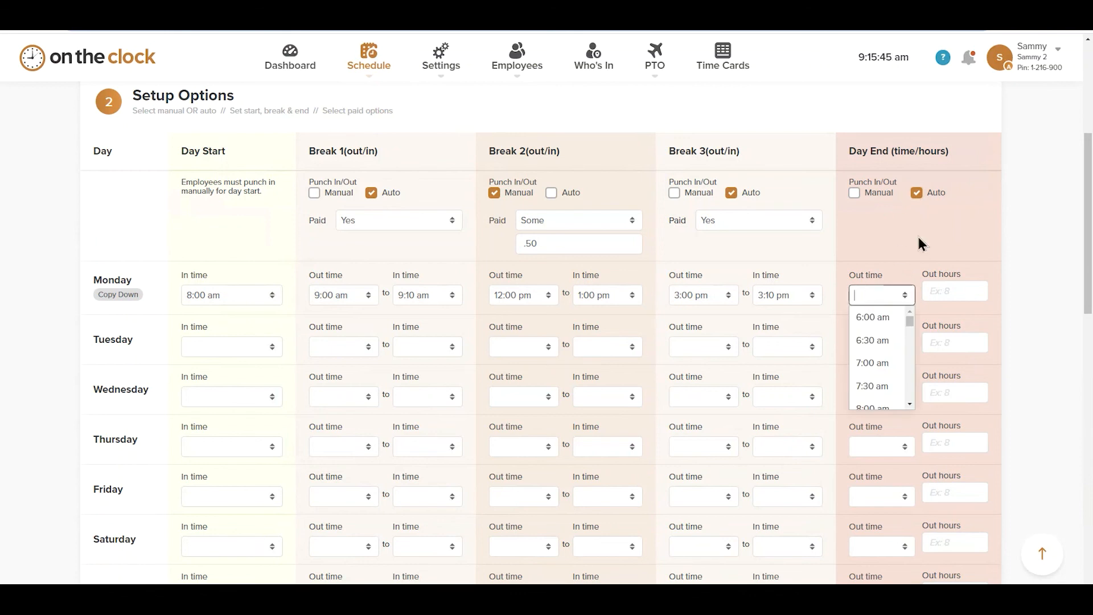
pyautogui.click(958, 294)
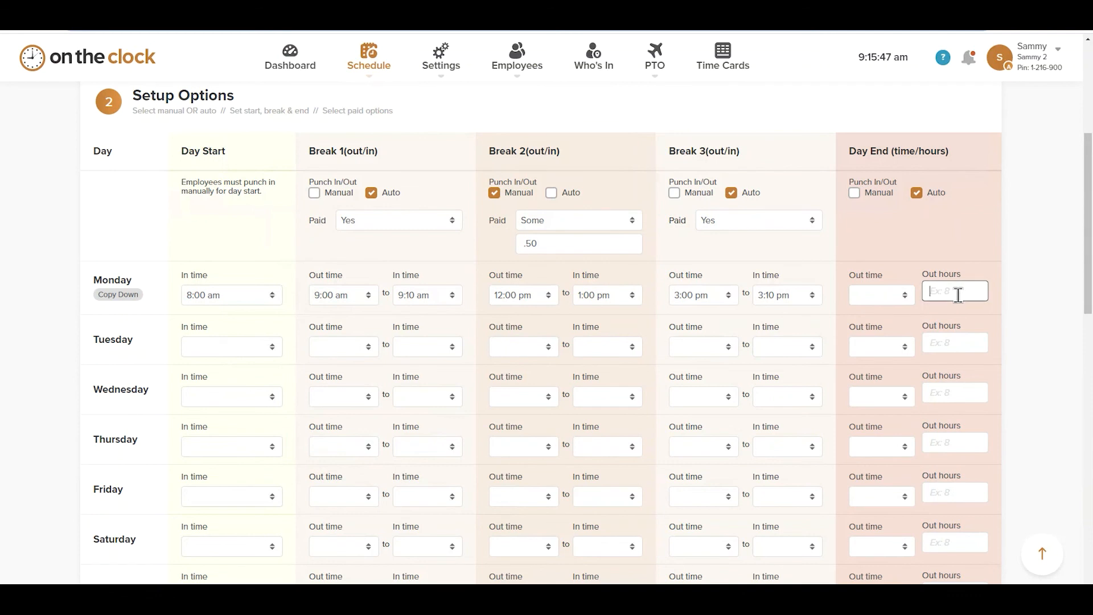
pyautogui.write('8.00')
pyautogui.click(979, 216)
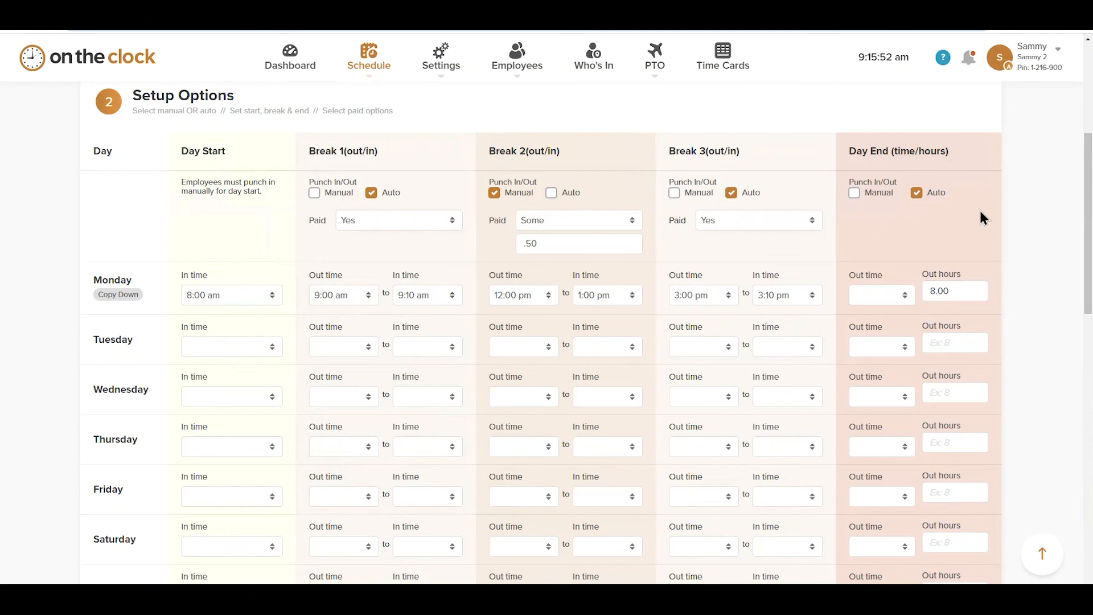
pyautogui.scroll(-2, 859, 214)
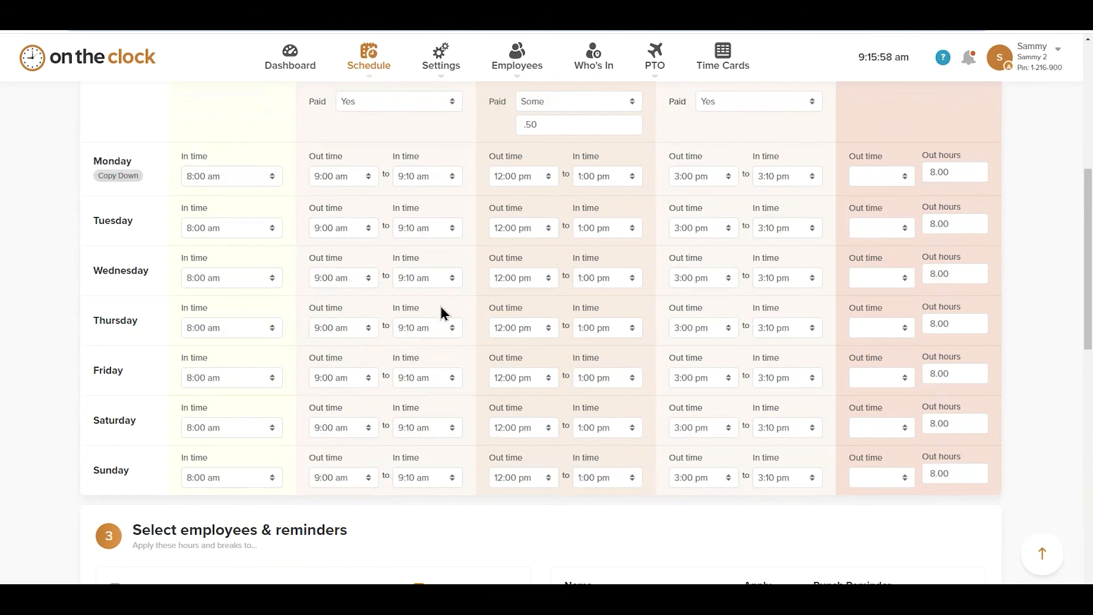
# Try the Apply and Punch Reminder switches for the first listed employee, returning both to off.
pyautogui.scroll(-5, 556, 468)
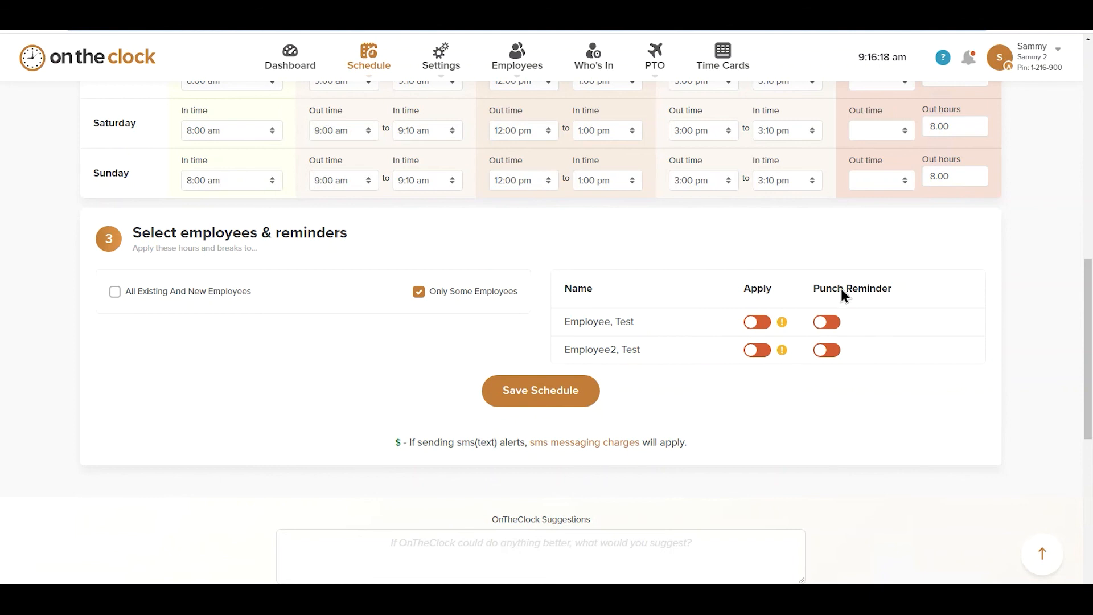
pyautogui.click(753, 323)
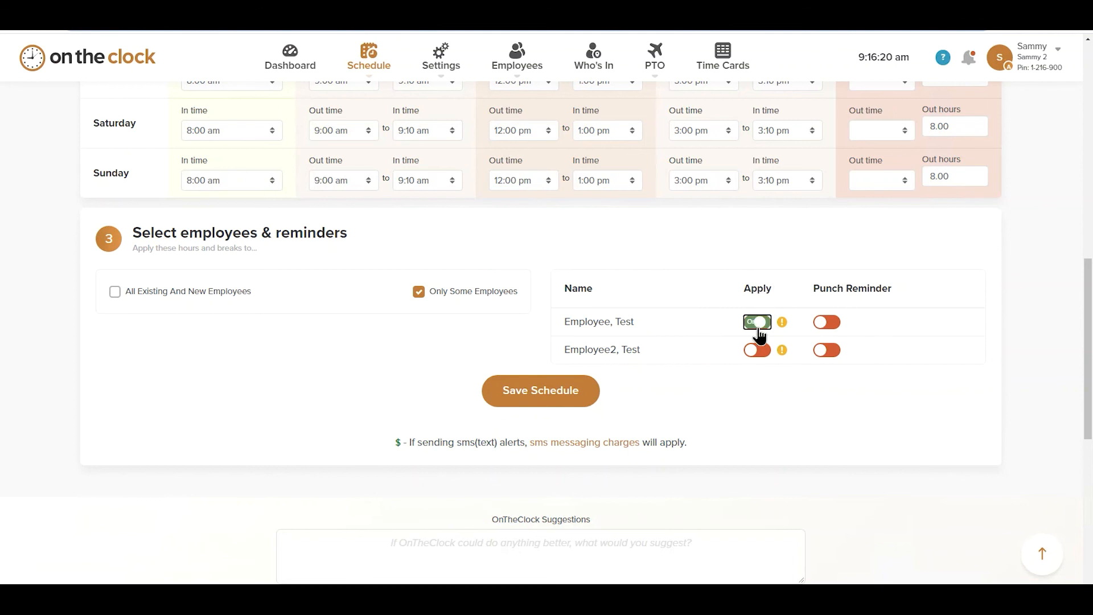
pyautogui.click(752, 326)
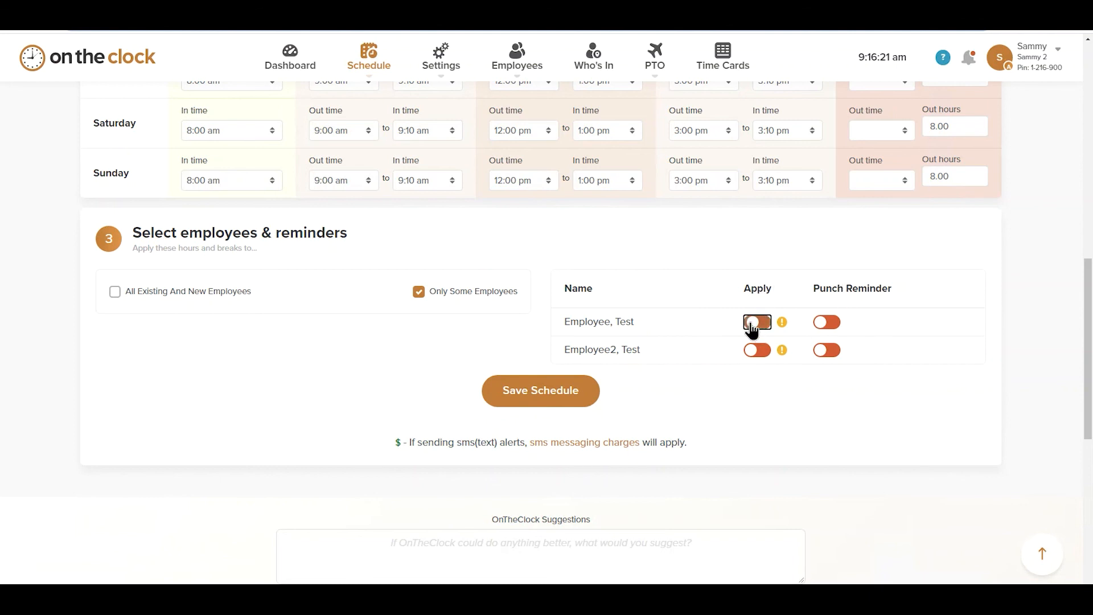
pyautogui.click(831, 325)
pyautogui.scroll(2, 893, 387)
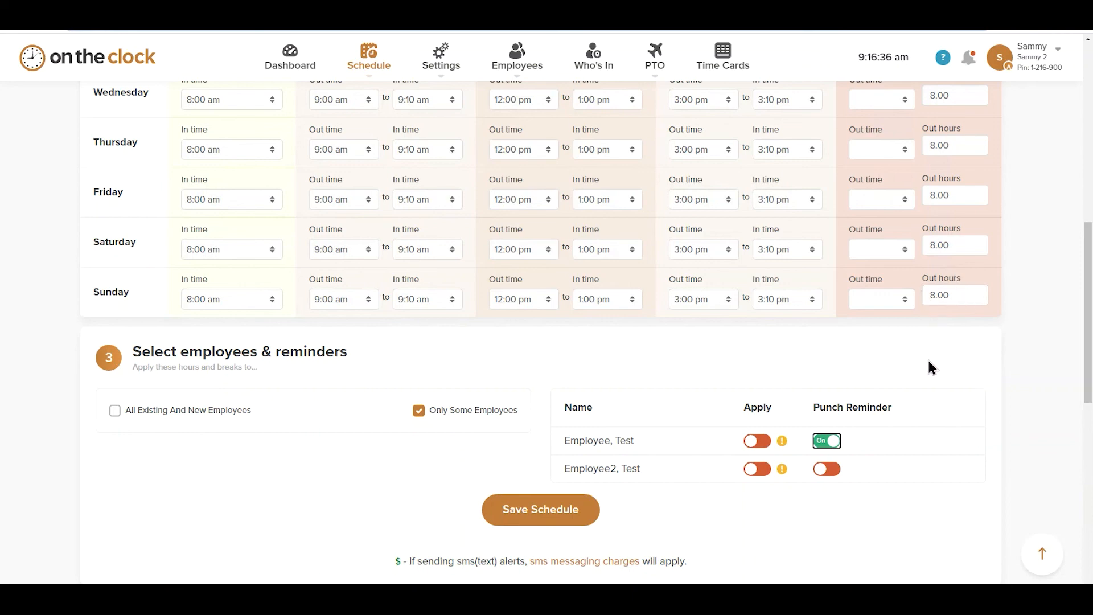
pyautogui.click(826, 442)
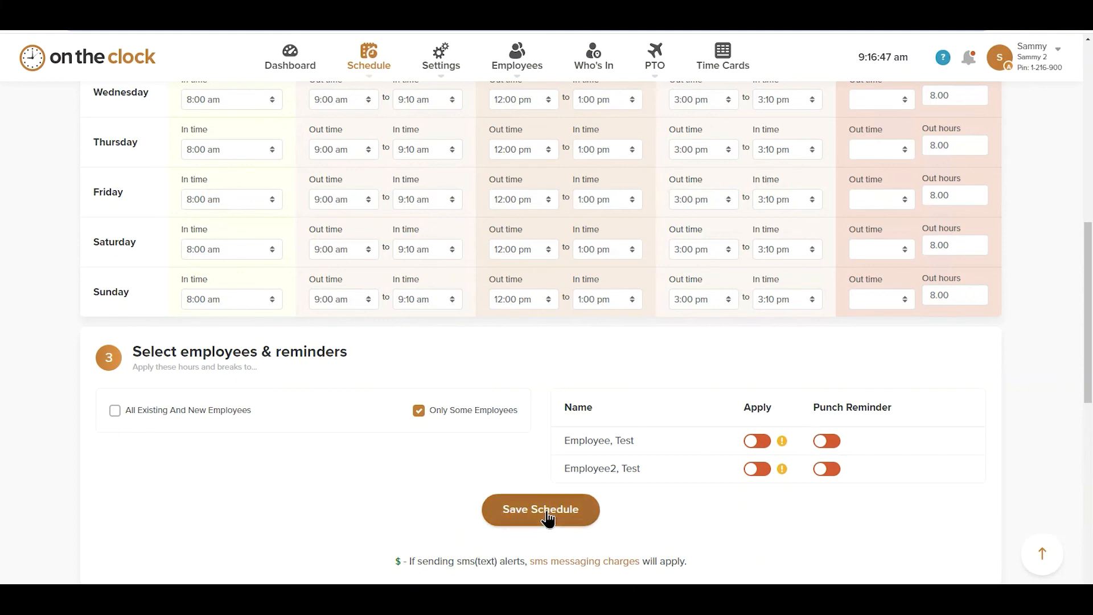
# Save the shift 3 fixed schedule.
pyautogui.click(541, 509)
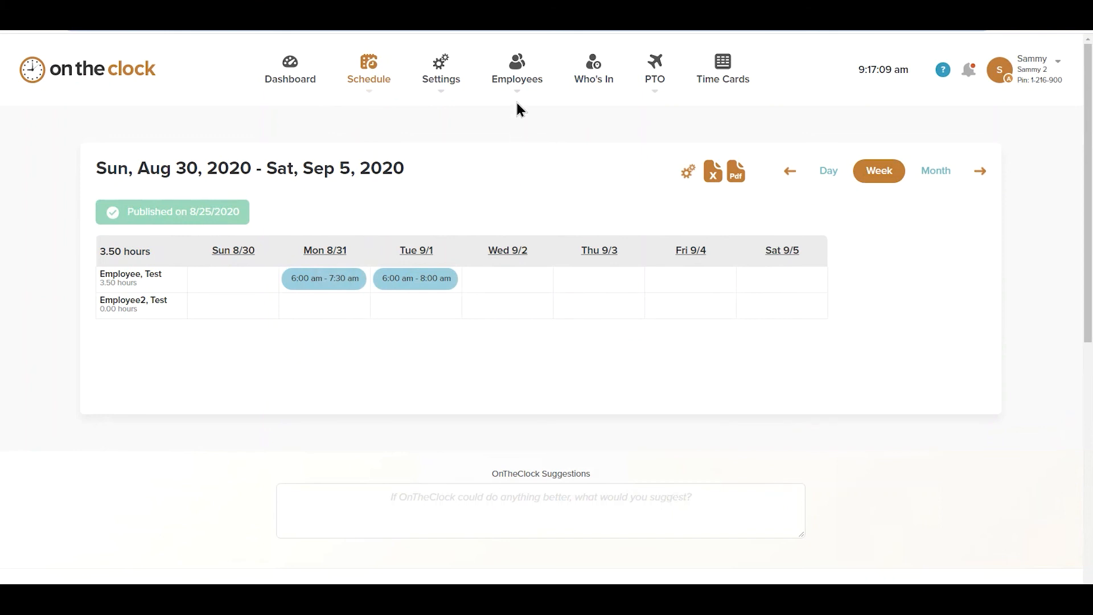
# Open the Employee Punch Site settings and review the group punch, schedule visibility and Remember Me options.
pyautogui.click(439, 91)
pyautogui.click(442, 122)
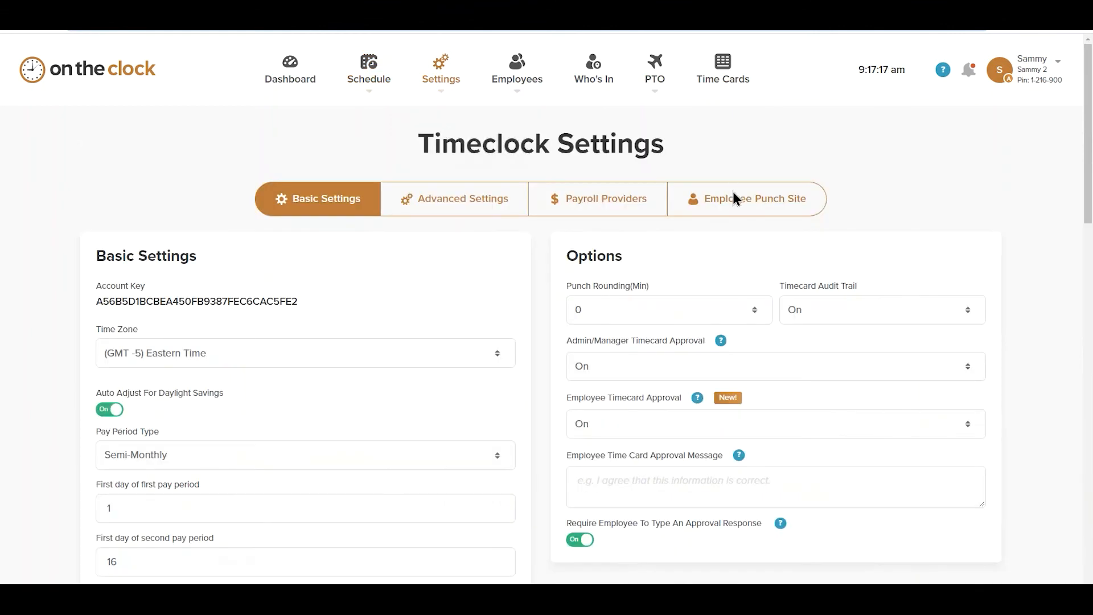
pyautogui.click(735, 206)
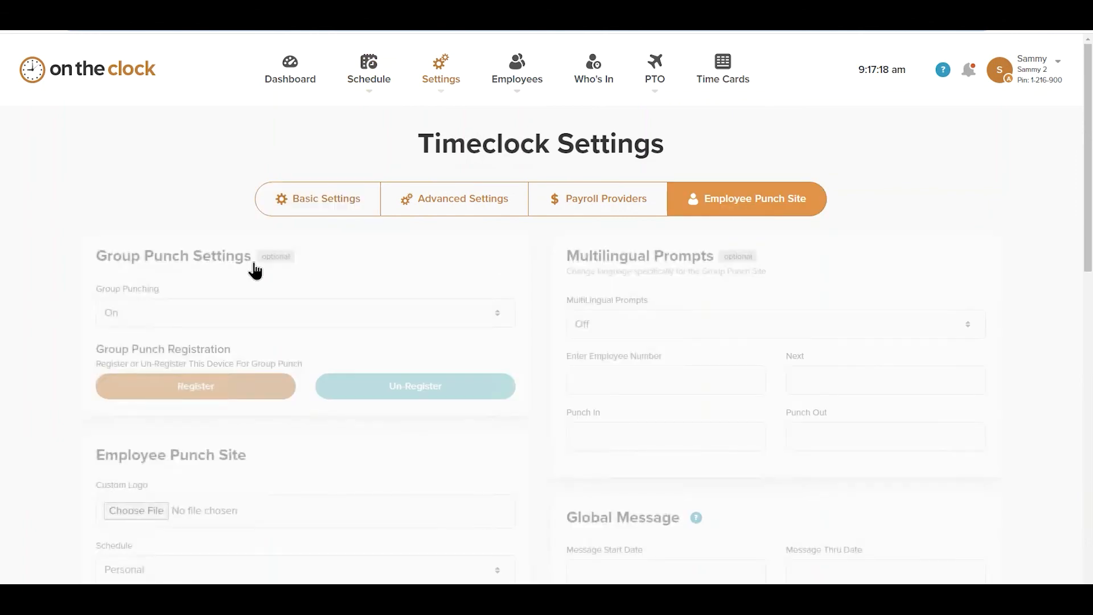
pyautogui.scroll(-2, 213, 272)
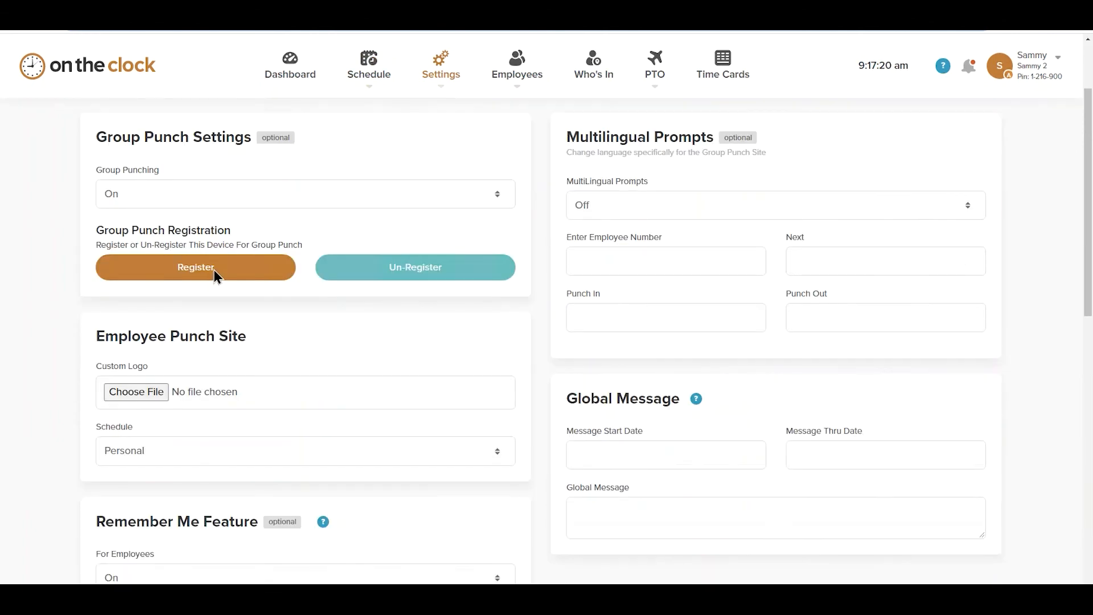
pyautogui.scroll(-2, 170, 444)
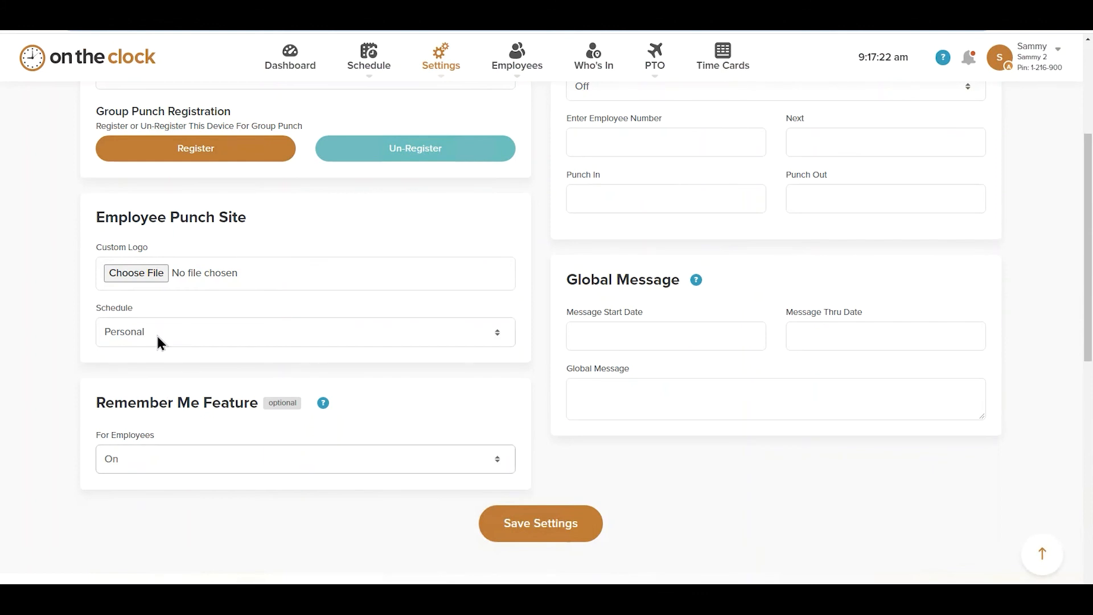